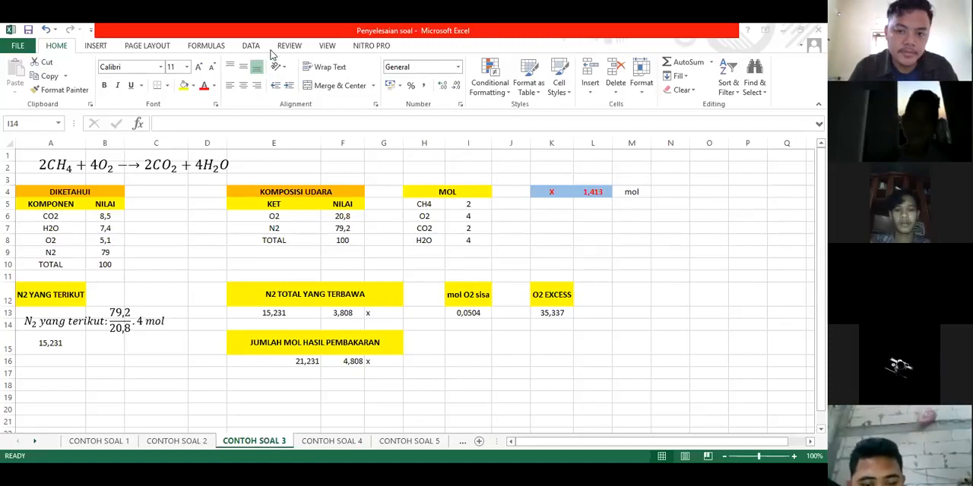
Step: Run Goal Seek to bring the mol O2 sisa value in I13 to 0,055 by changing X in L4, and accept the solution
click(262, 47)
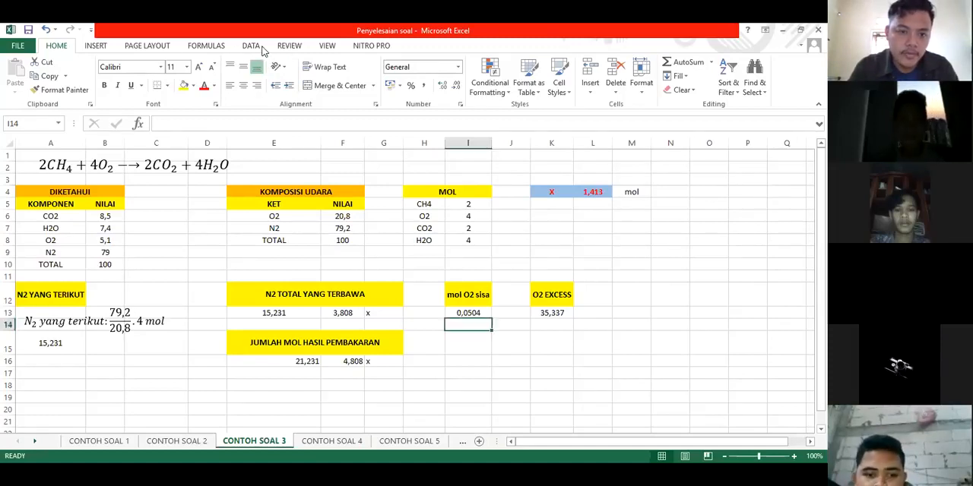
click(258, 46)
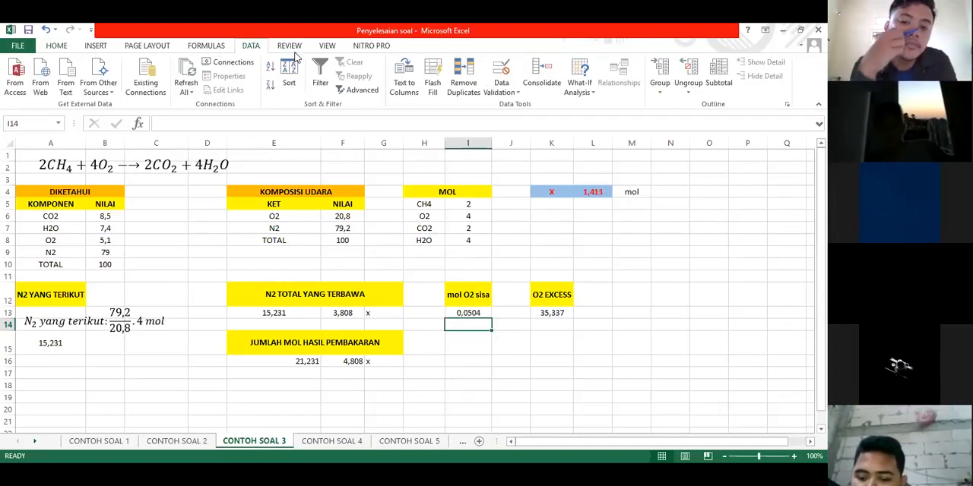
click(591, 96)
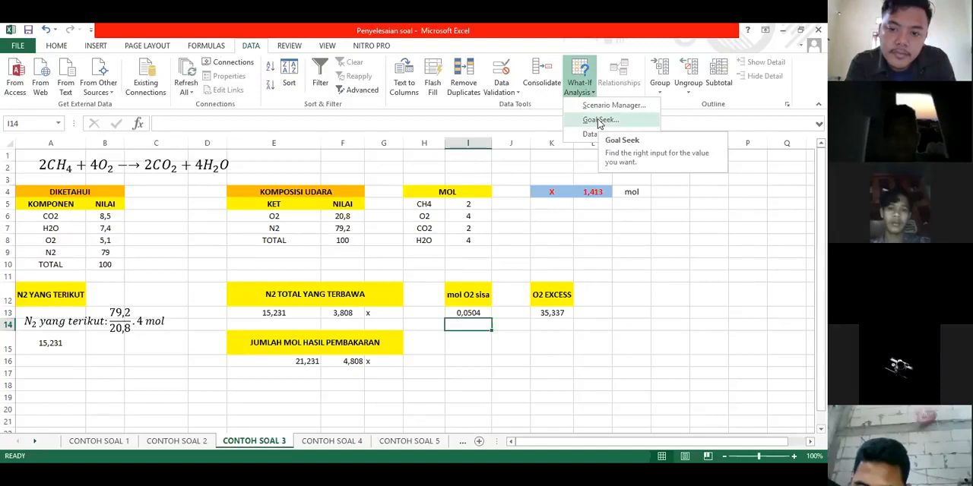
click(599, 120)
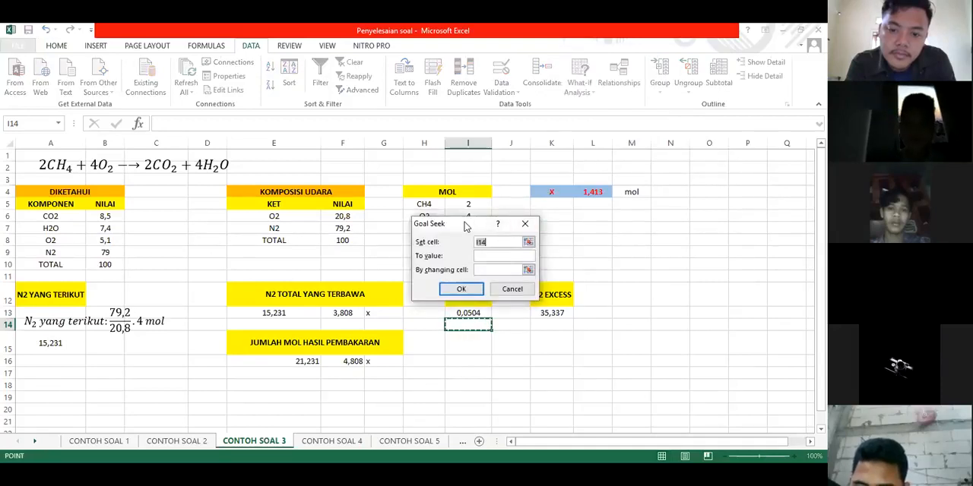
drag(466, 226, 641, 264)
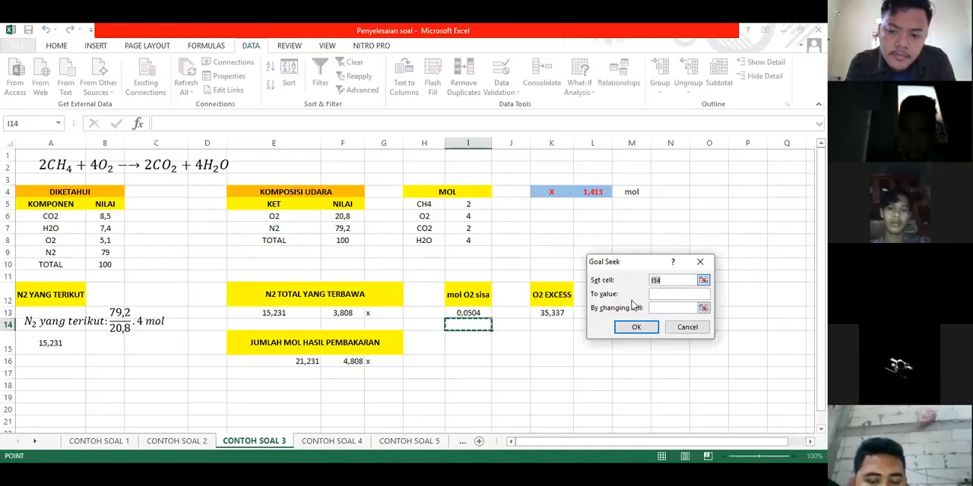
click(472, 313)
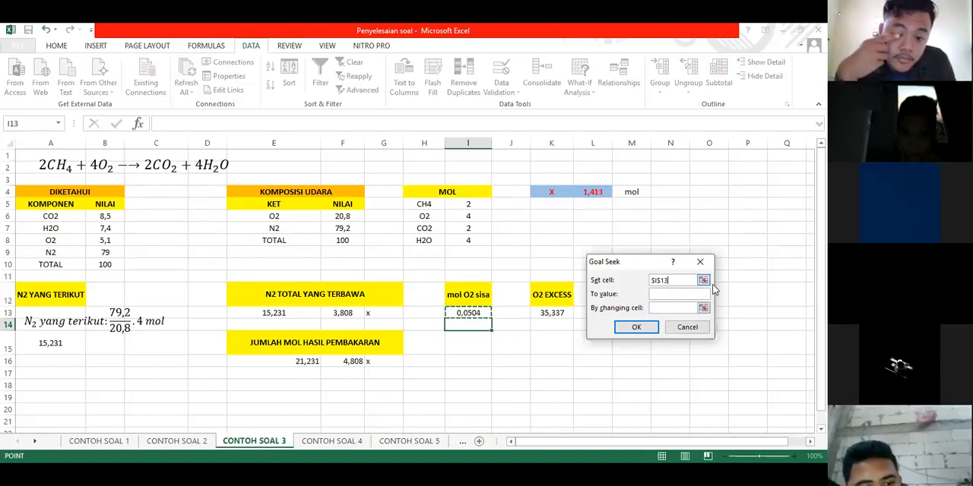
click(676, 295)
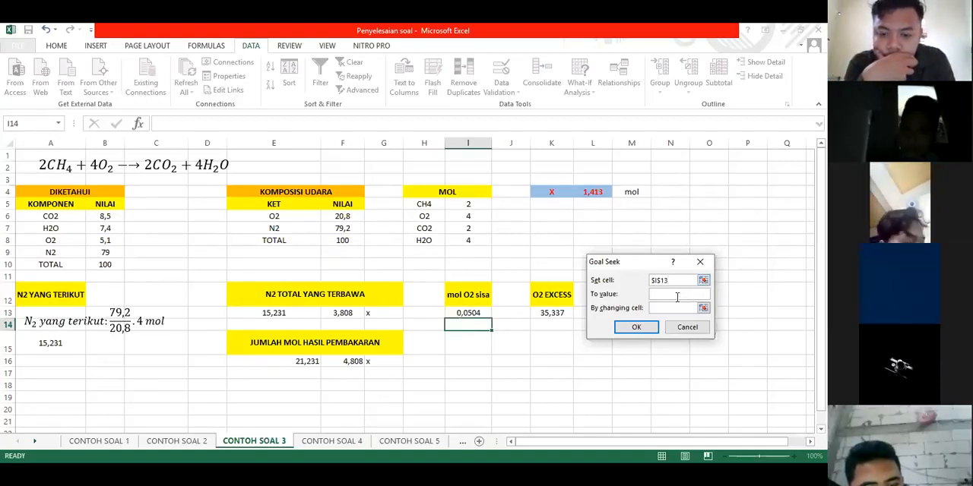
text(,055)
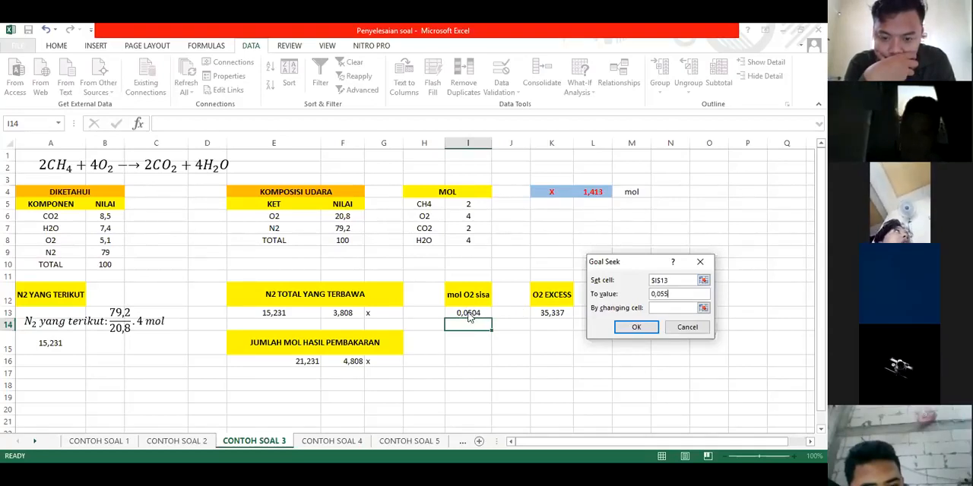
click(703, 308)
click(593, 191)
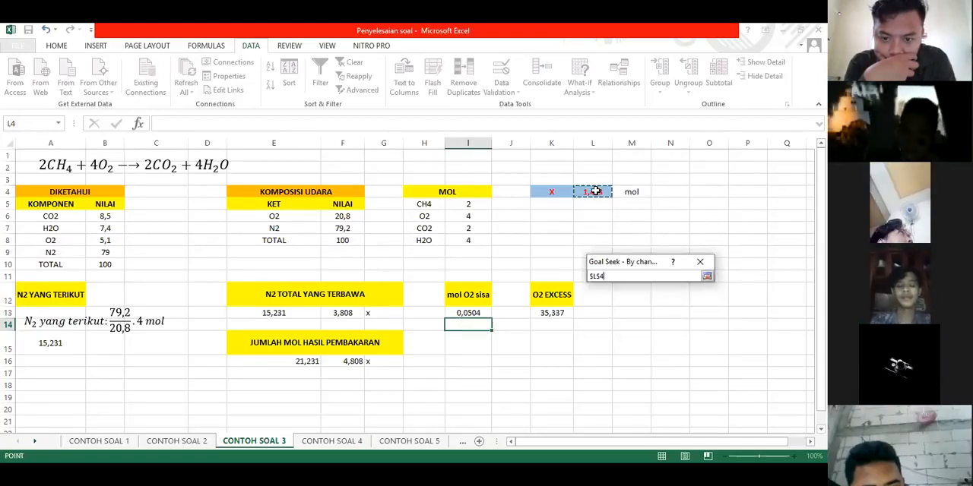
click(704, 276)
click(636, 328)
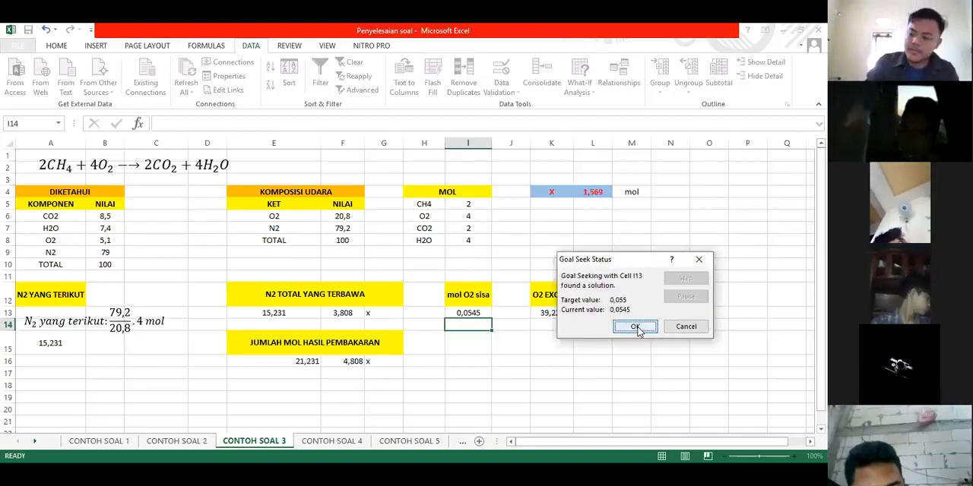
click(637, 327)
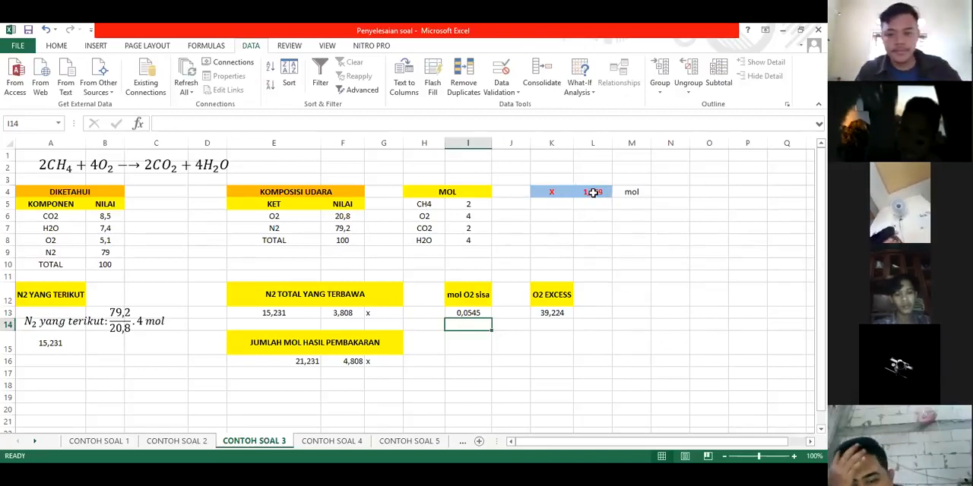
Step: Run Goal Seek again on cell I13 with a target of 0,051 by changing X in L4, and accept the solution
click(471, 312)
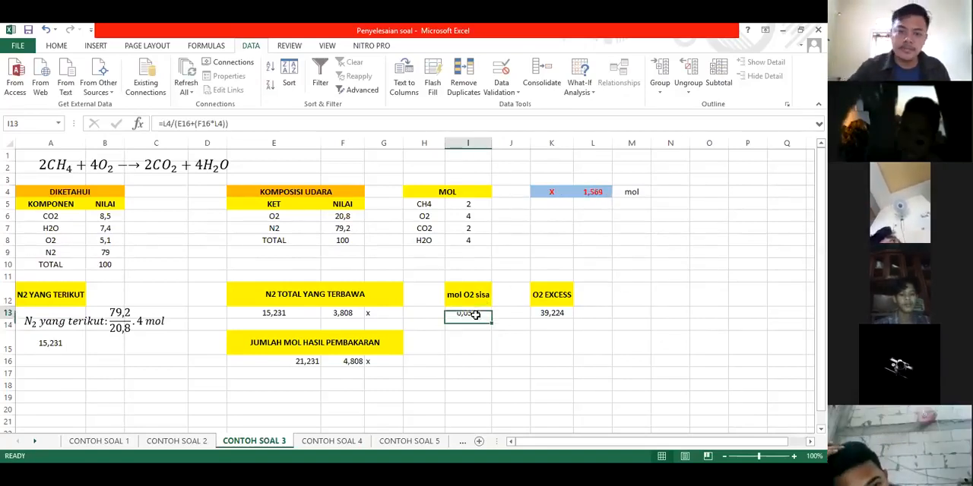
click(582, 88)
click(592, 121)
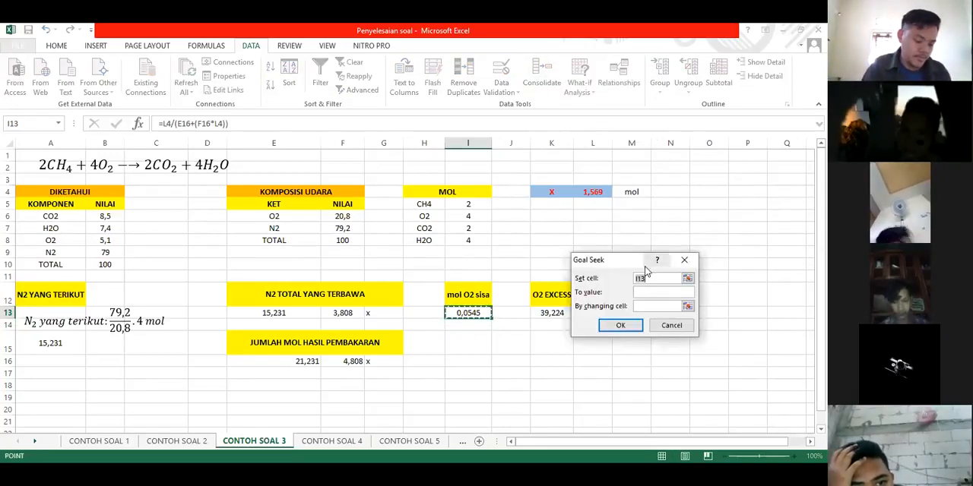
click(467, 312)
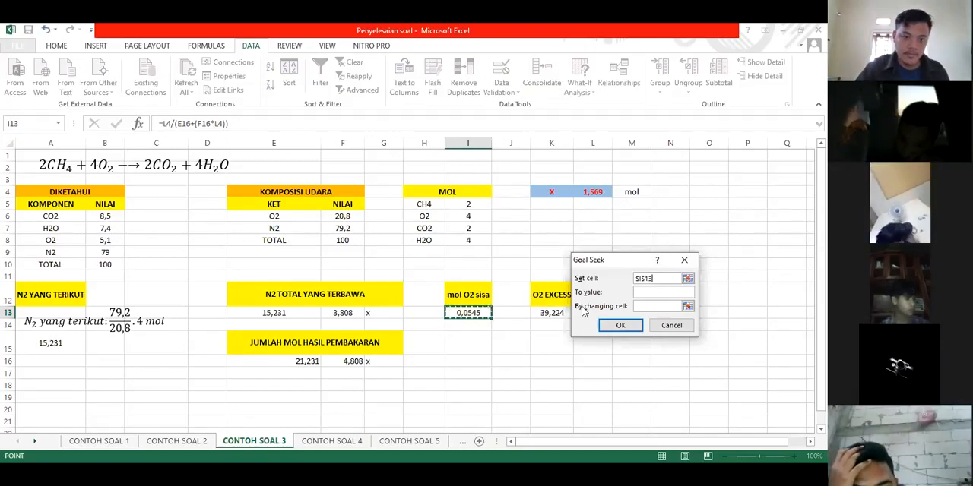
click(643, 292)
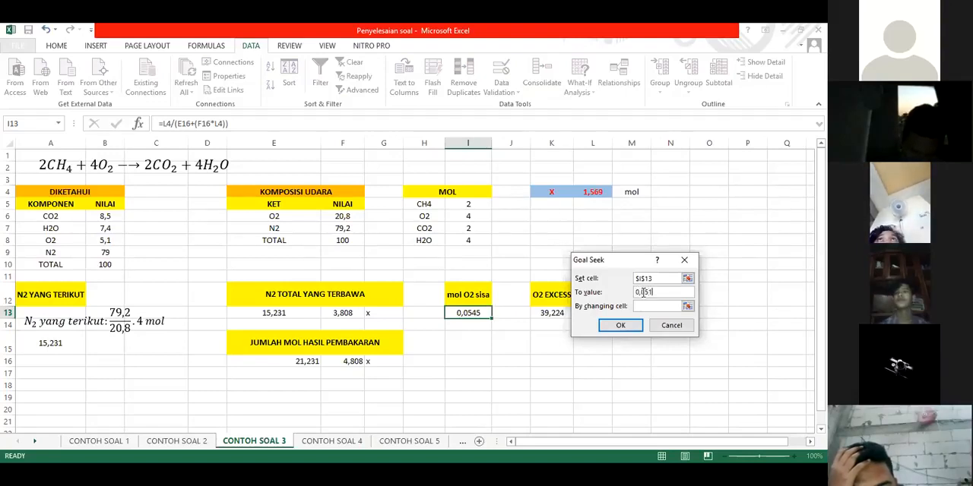
click(688, 307)
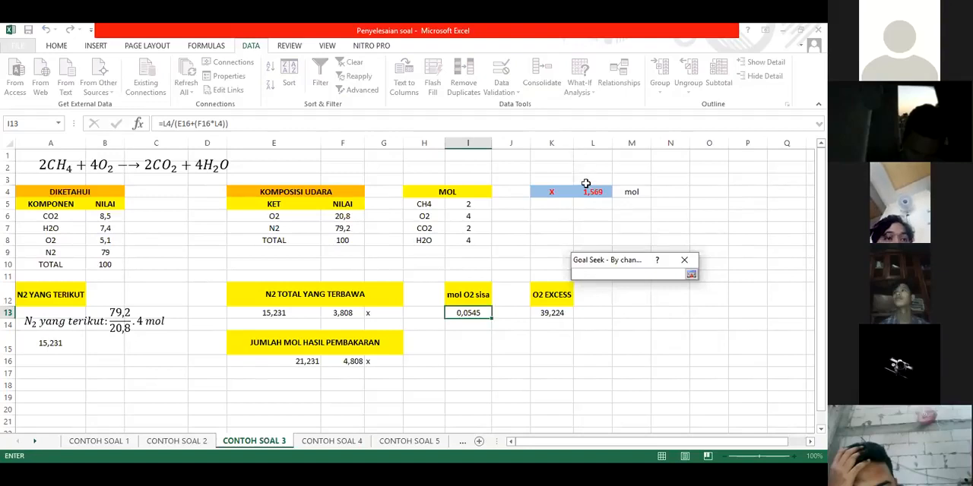
click(593, 193)
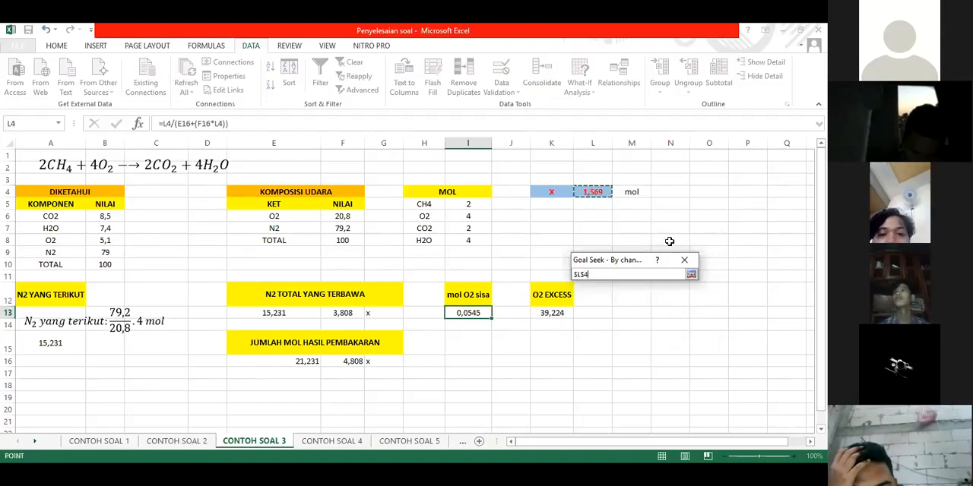
click(691, 275)
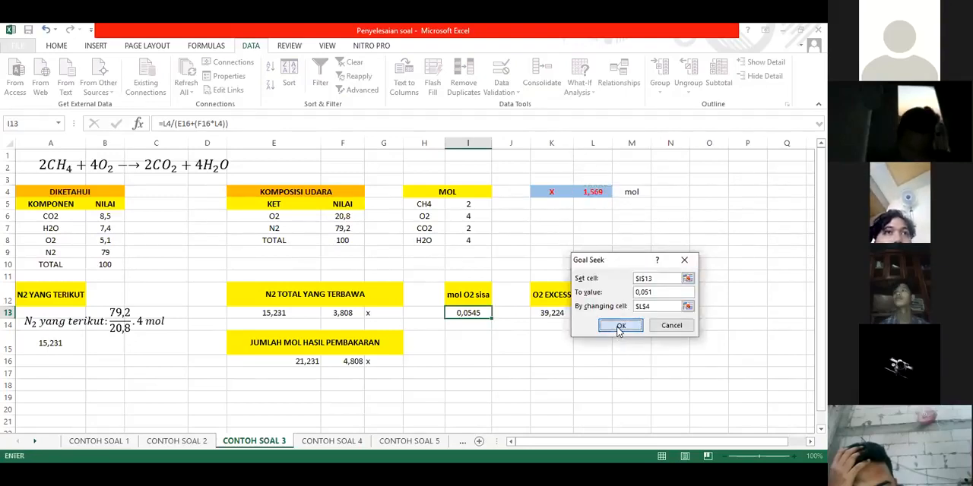
click(620, 326)
click(617, 326)
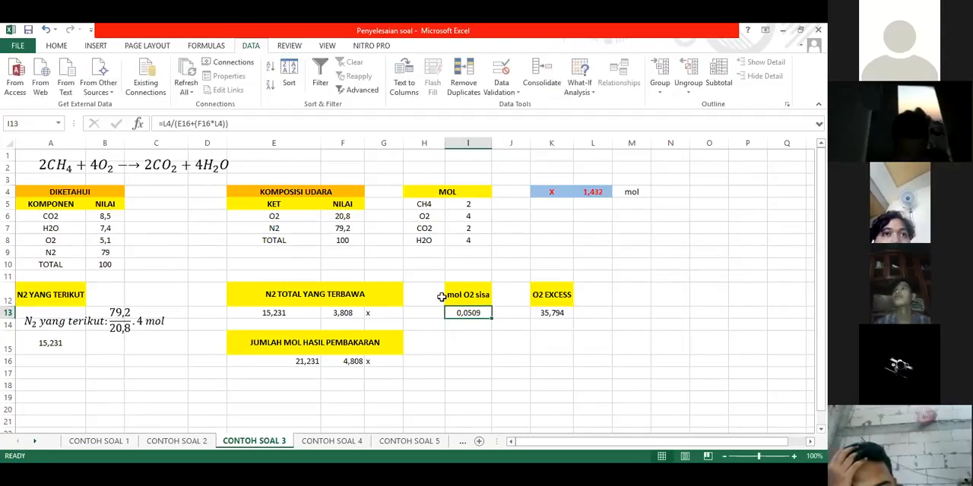
Step: Compare the mol O2 sisa formula in cell I13 with the X value in cell L4 that it depends on
click(440, 343)
click(468, 314)
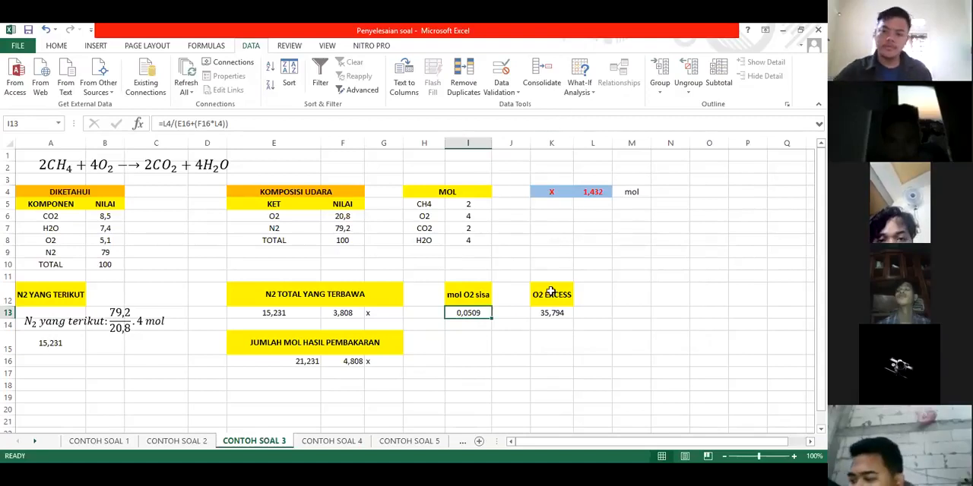
click(601, 191)
click(474, 314)
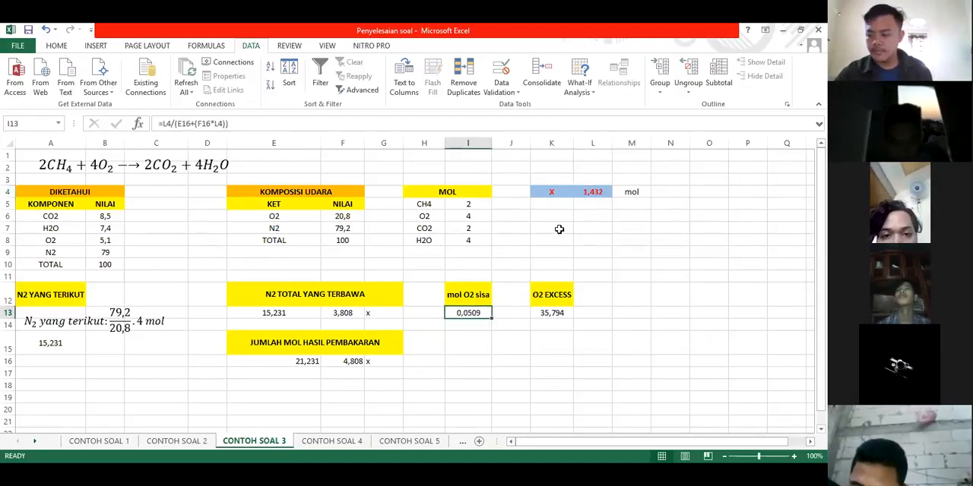
click(599, 194)
click(472, 313)
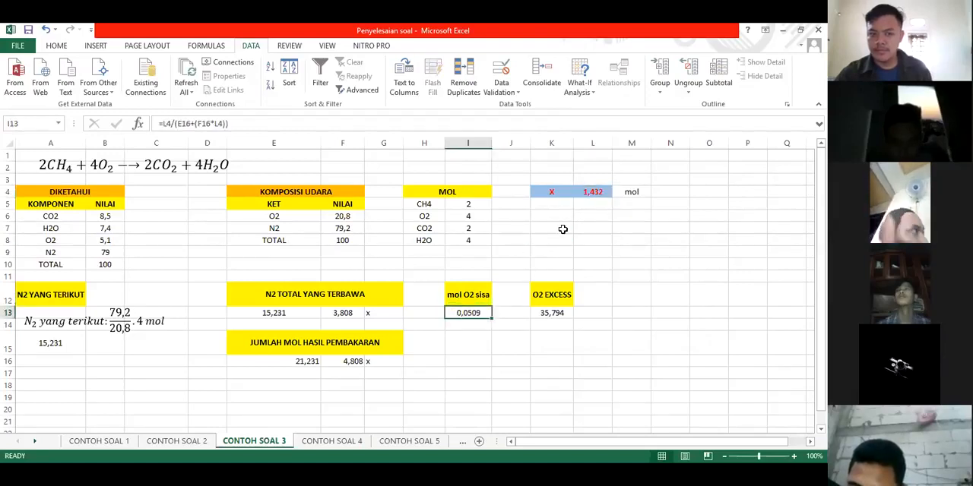
click(593, 193)
click(468, 313)
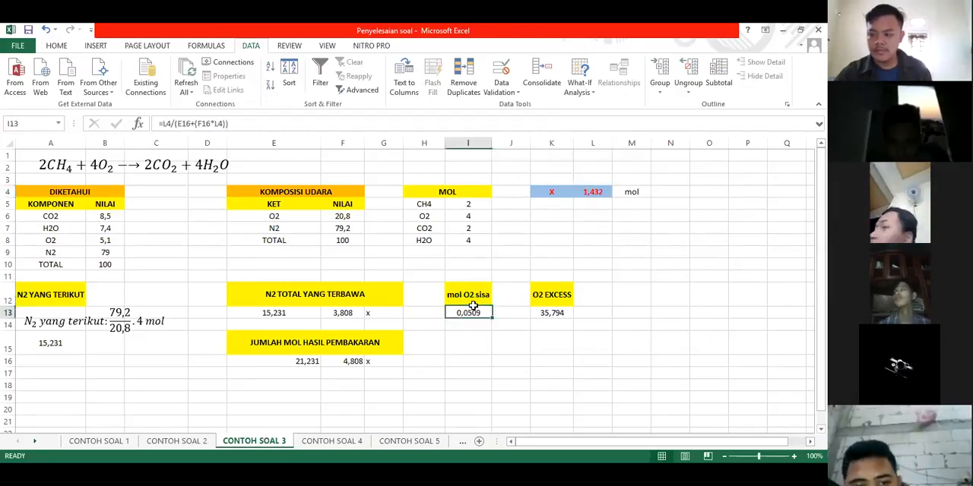
click(592, 193)
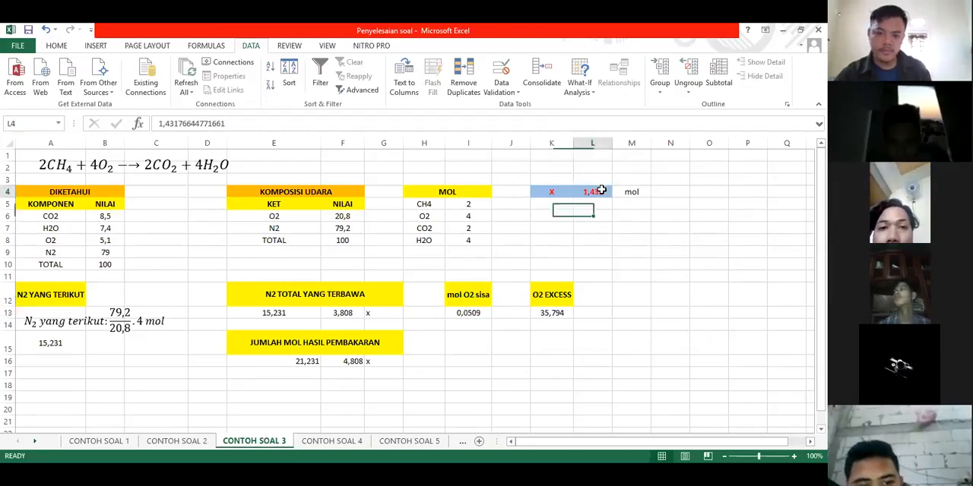
click(464, 315)
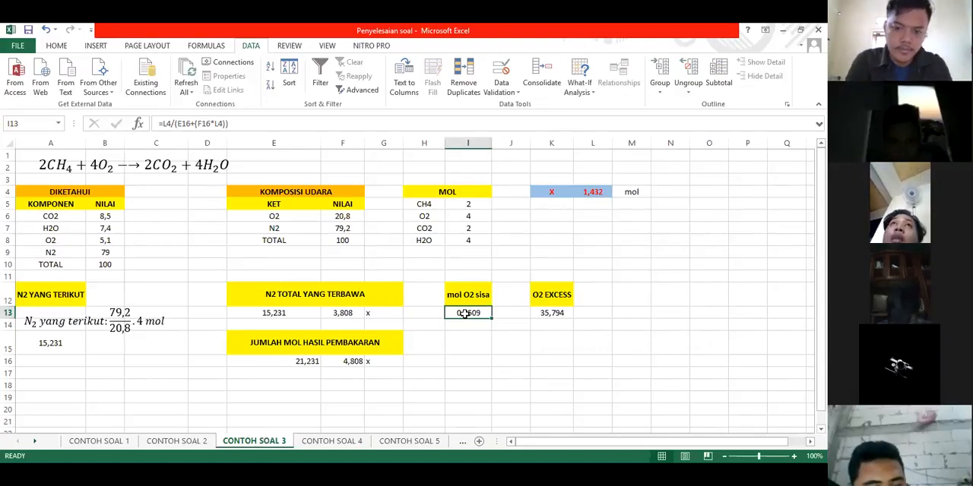
click(601, 193)
click(471, 312)
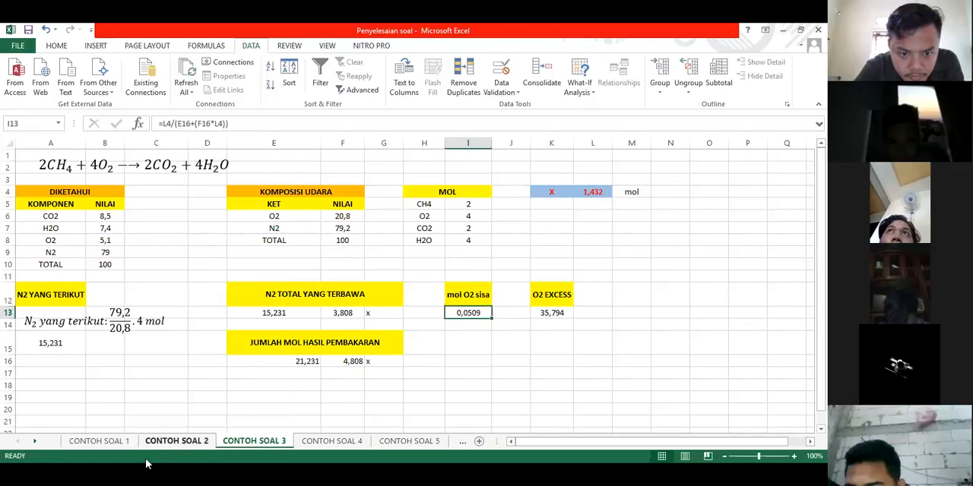
key(alt+Tab)
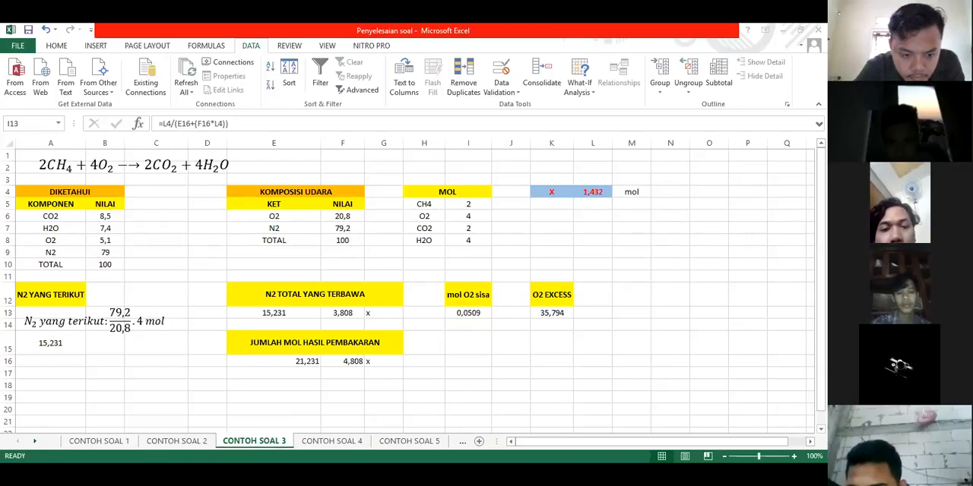
Step: Examine the formula behind the O2 EXCESS value in cell K13 and the cells it references
click(538, 317)
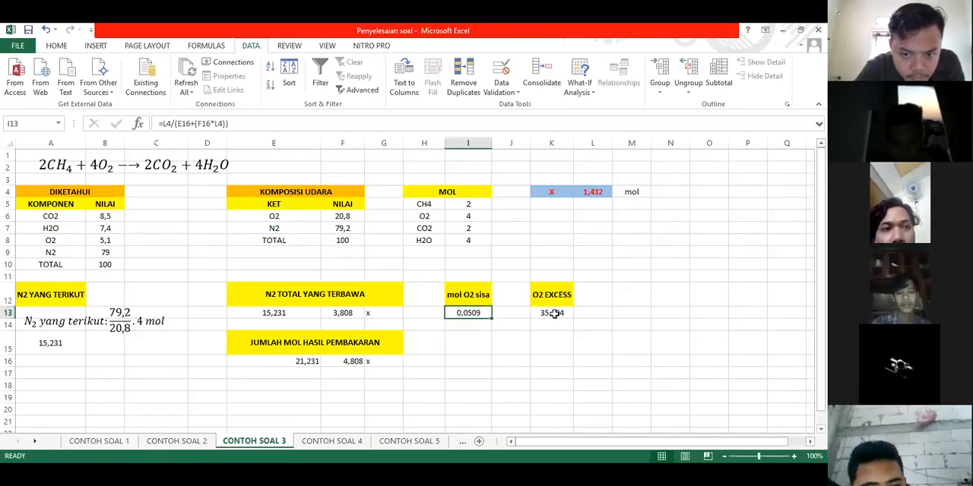
click(554, 314)
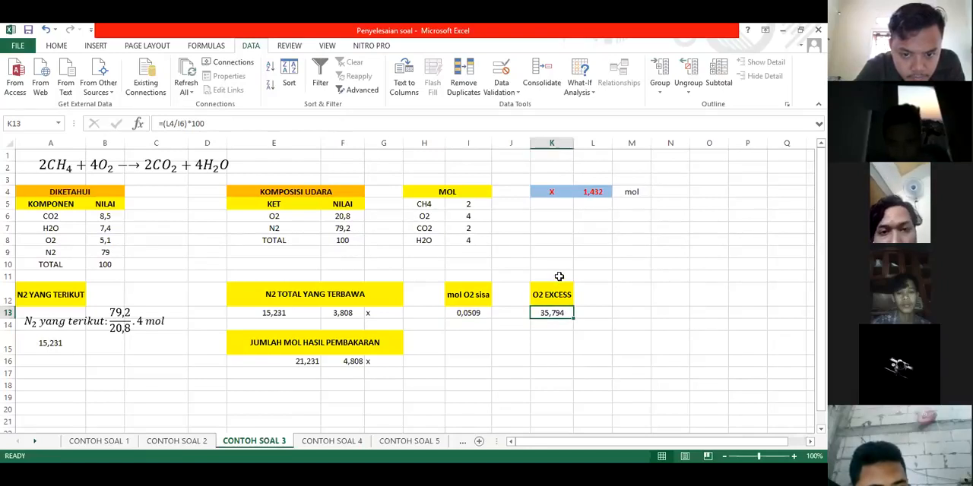
click(460, 124)
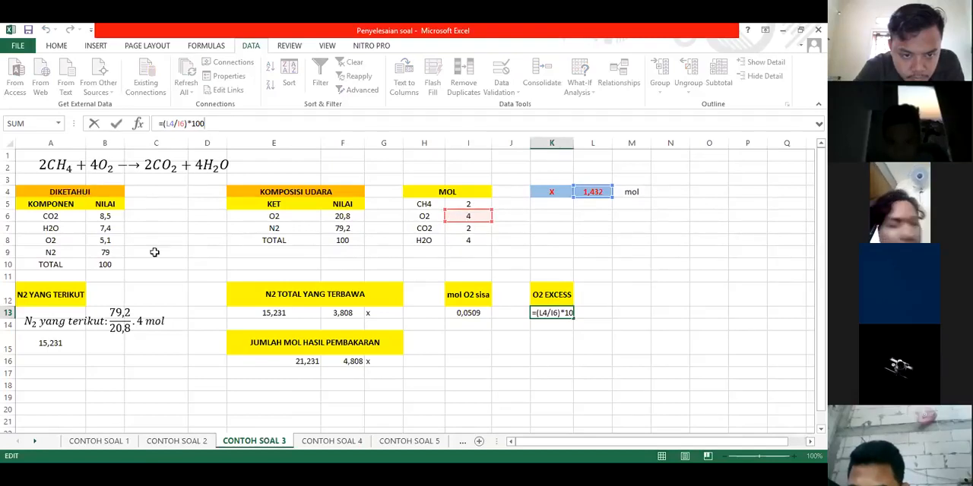
key(Return)
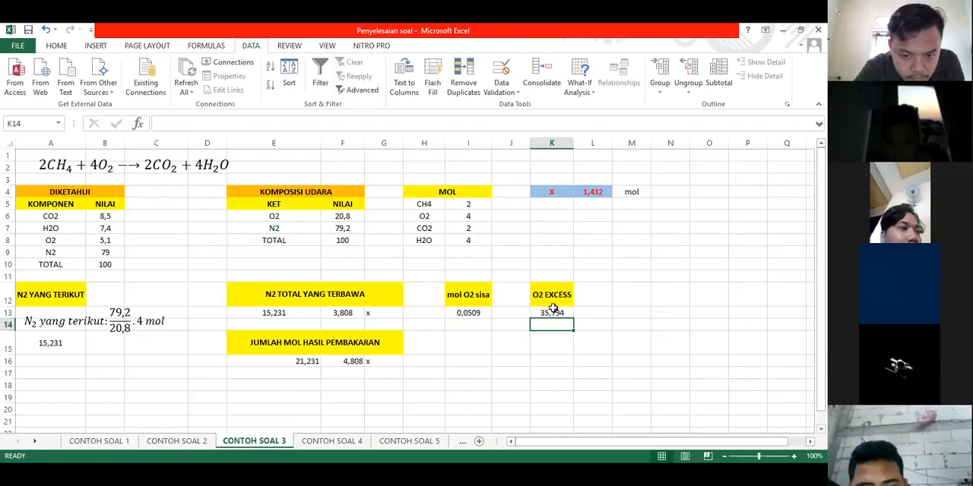
Step: Try calculating the O2 mol minus X with =I6-L4 in cell M13, and clear the cell
click(647, 314)
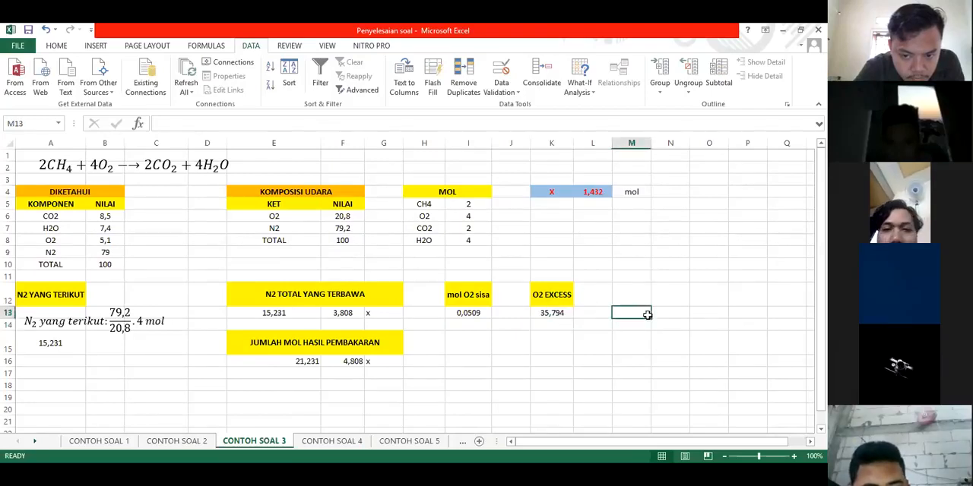
text(=)
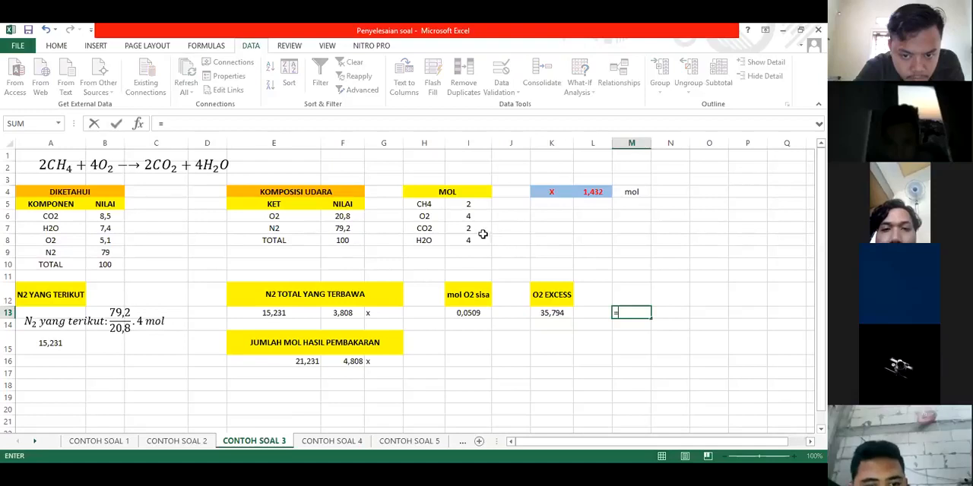
click(466, 217)
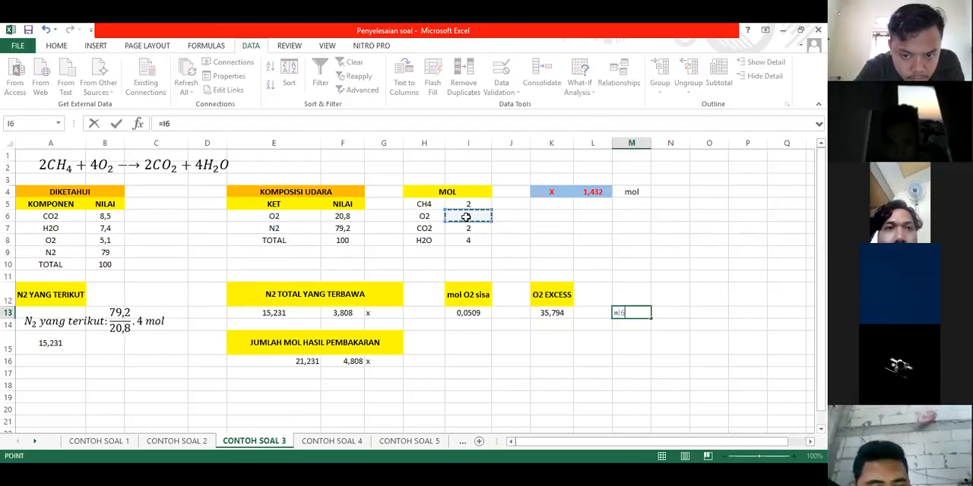
text(-)
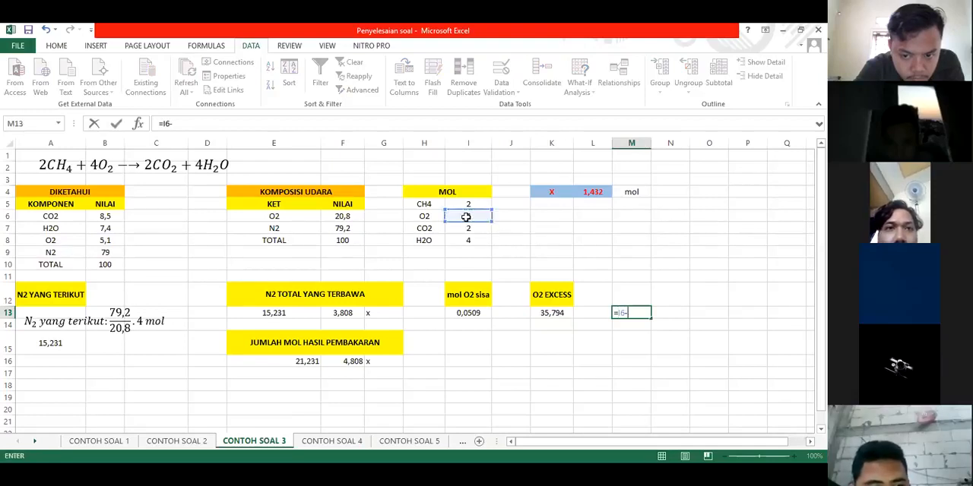
click(597, 192)
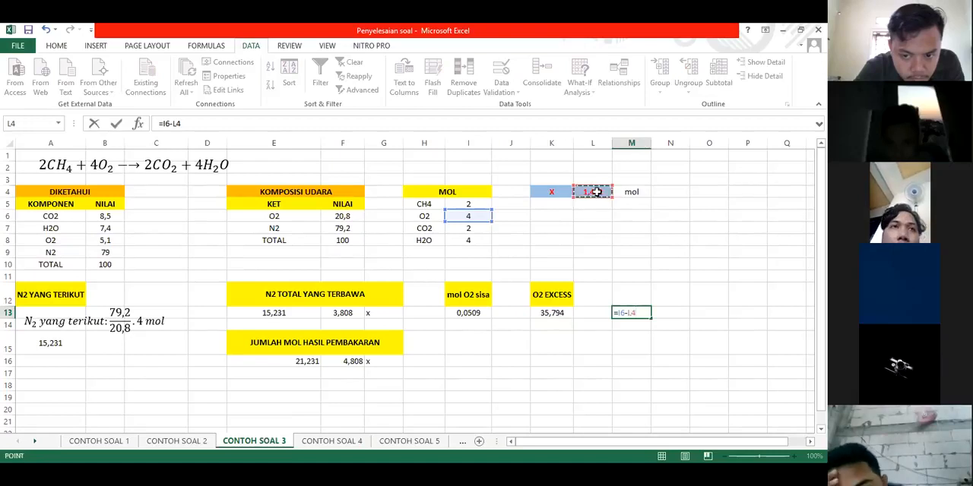
key(Return)
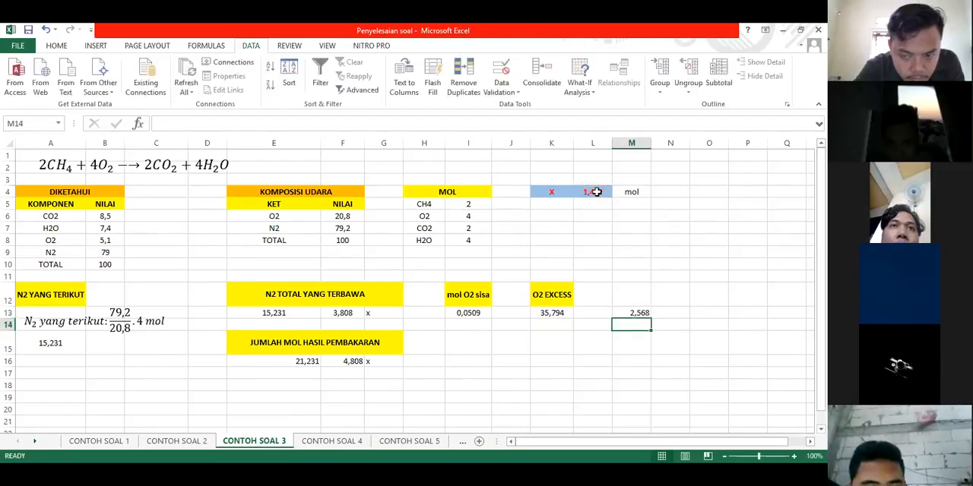
key(Up)
key(Delete)
Step: Trace the O2 EXCESS formula in K13 back to the X value in L4 and the O2 mol in I6
click(596, 191)
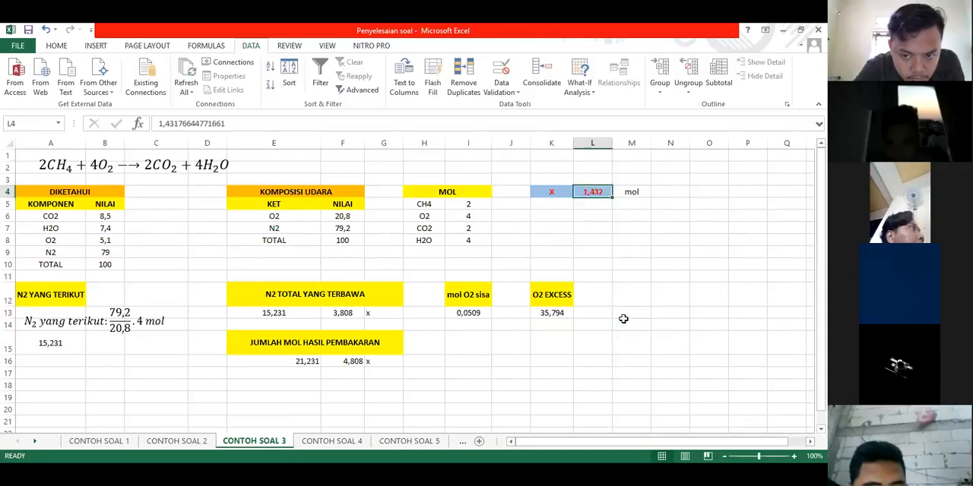
click(464, 217)
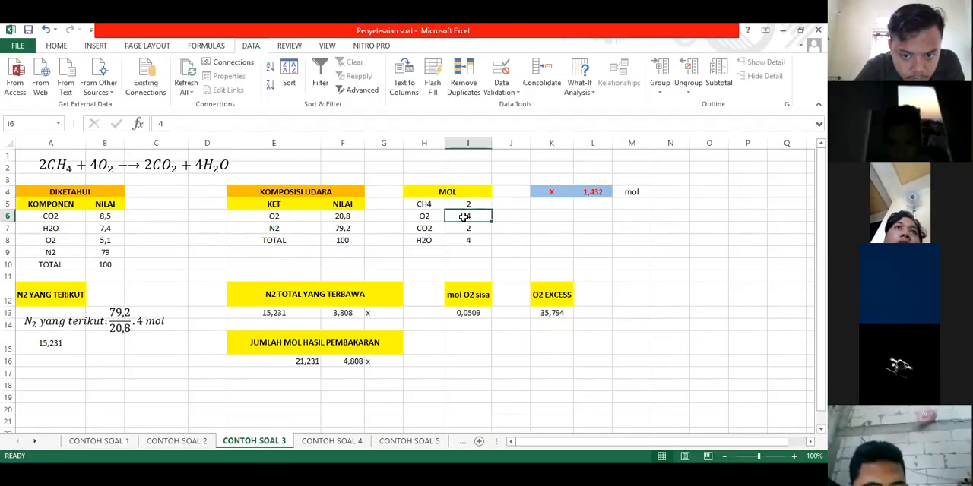
click(546, 311)
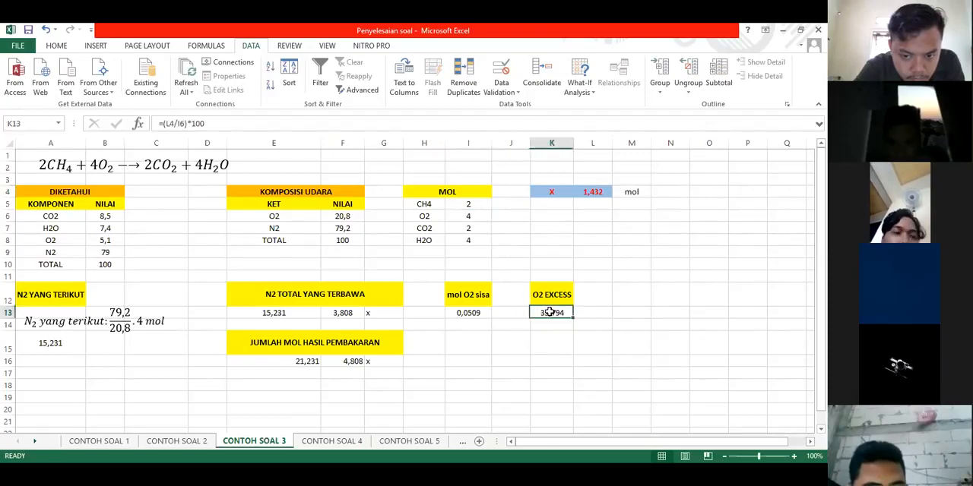
click(598, 194)
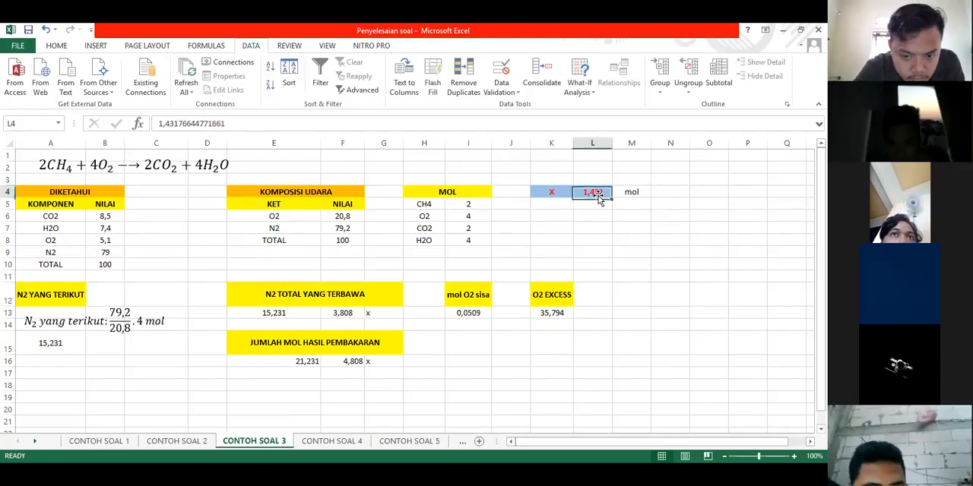
click(465, 227)
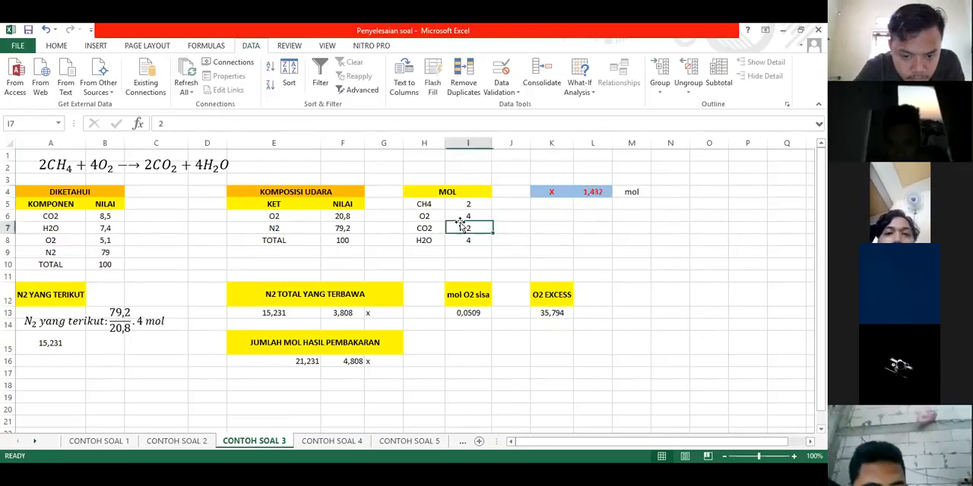
click(545, 312)
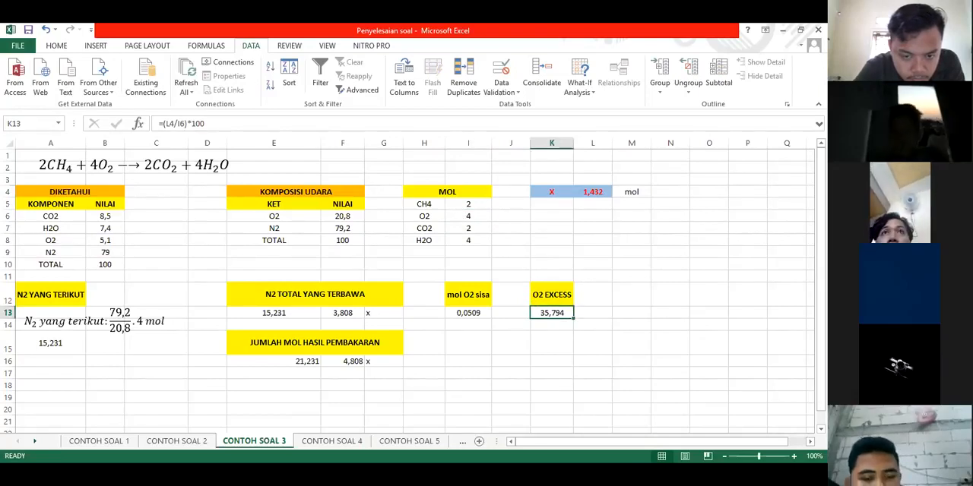
click(500, 347)
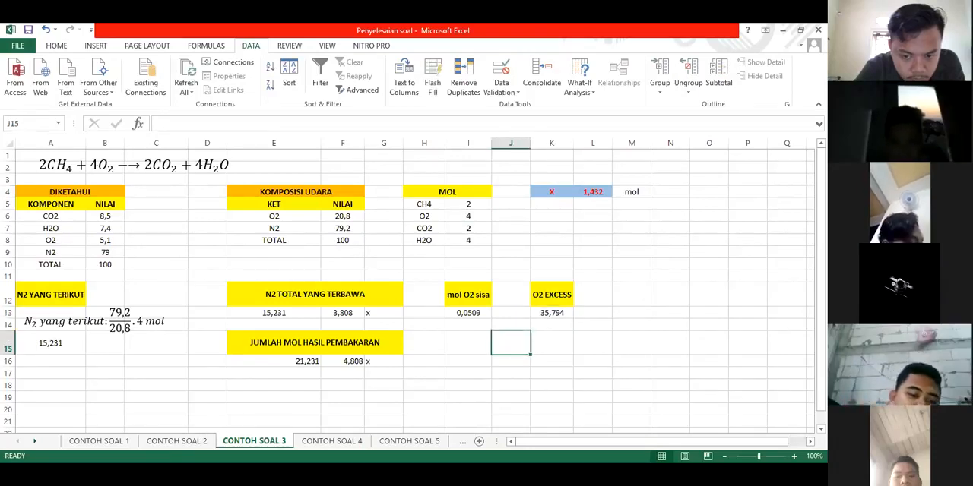
Step: Paste the mol O2 sisa equation into the sheet and place it below the mol O2 sisa and O2 EXCESS results
key(alt+Tab)
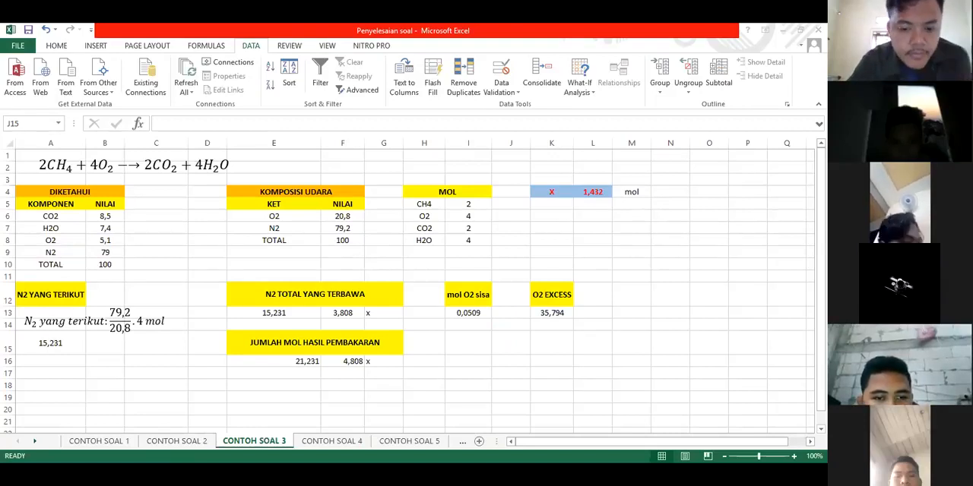
click(564, 351)
key(ctrl+v)
drag(592, 369, 494, 371)
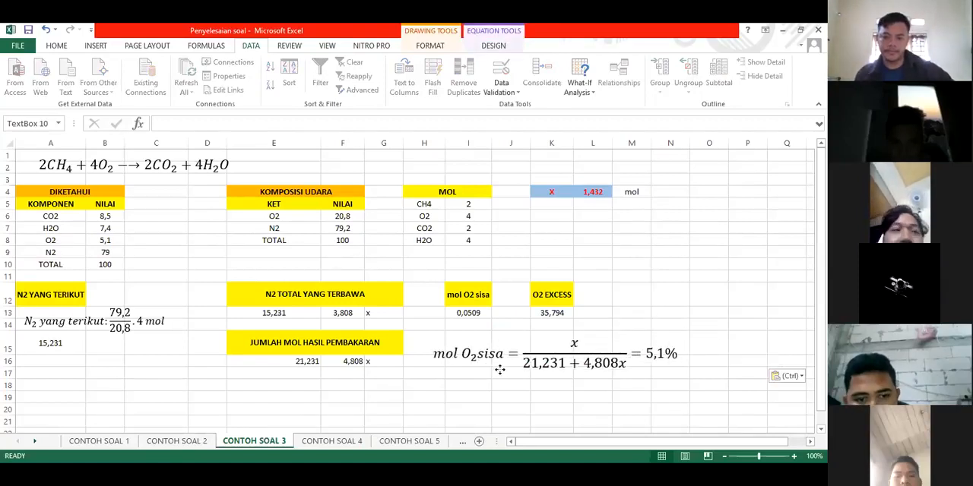
Step: Set the pasted equation's font size to 14 and narrow its text box around the equation
click(57, 45)
click(186, 66)
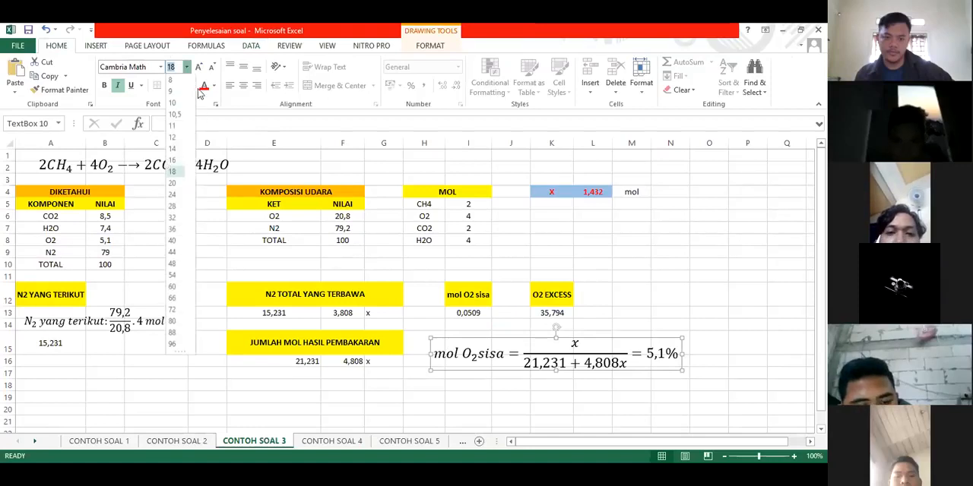
click(172, 151)
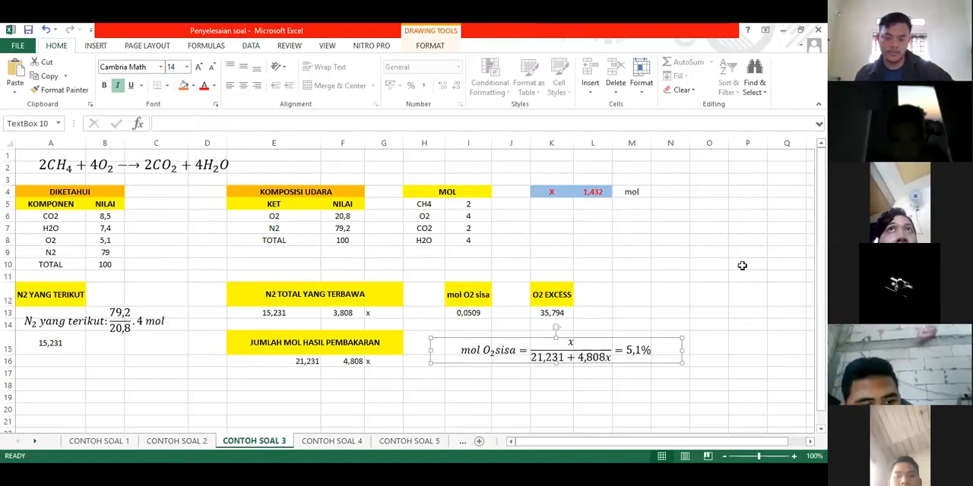
drag(681, 350, 627, 362)
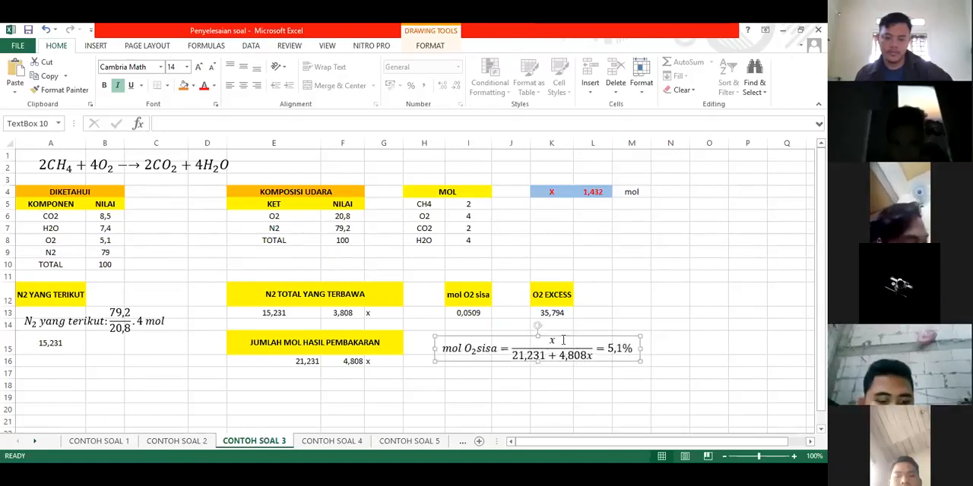
Step: Try X values of 2, 1 and 0,5 in cell L4 to test their effect on the mol O2 sisa result
click(468, 313)
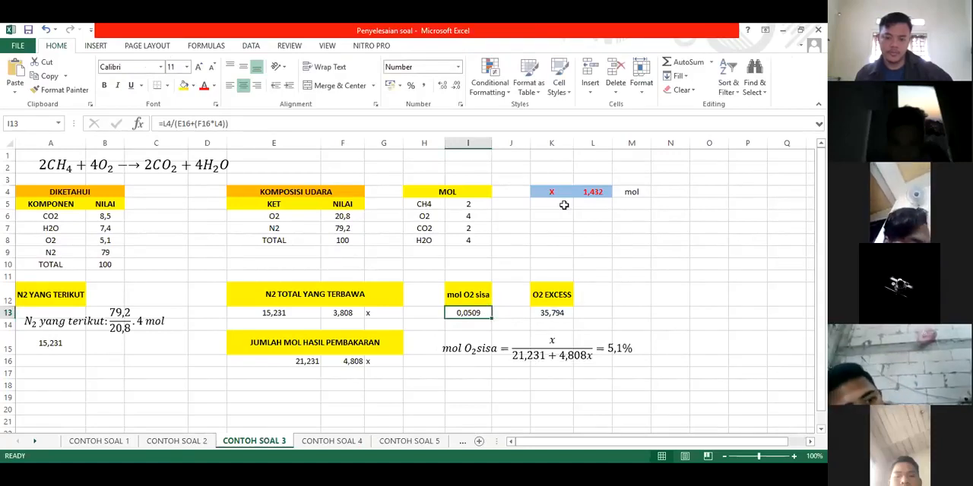
click(594, 192)
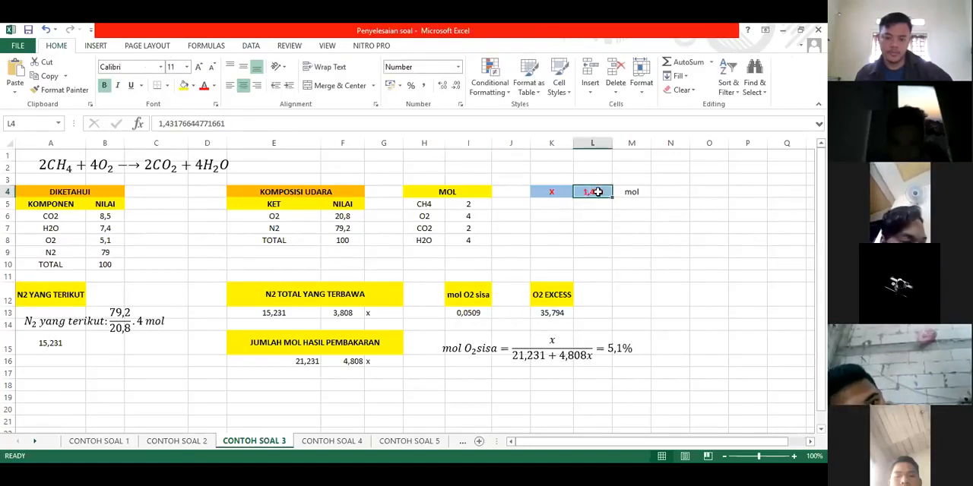
click(553, 192)
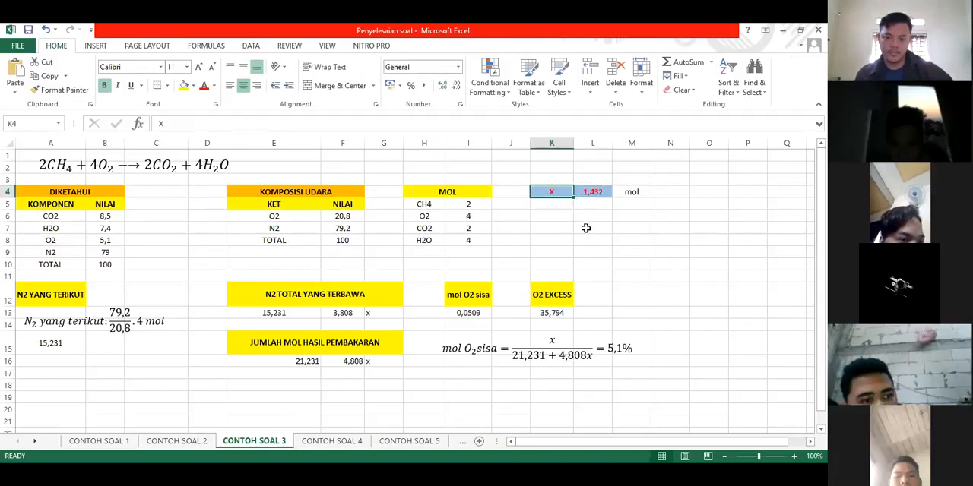
key(Right)
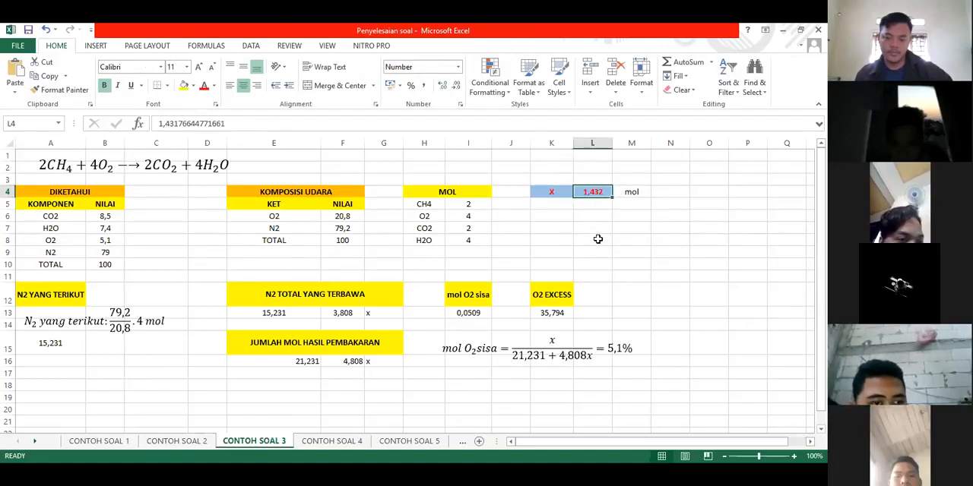
text(2)
key(Return)
key(Up)
text(1)
key(Return)
key(Up)
text(0,5)
key(Return)
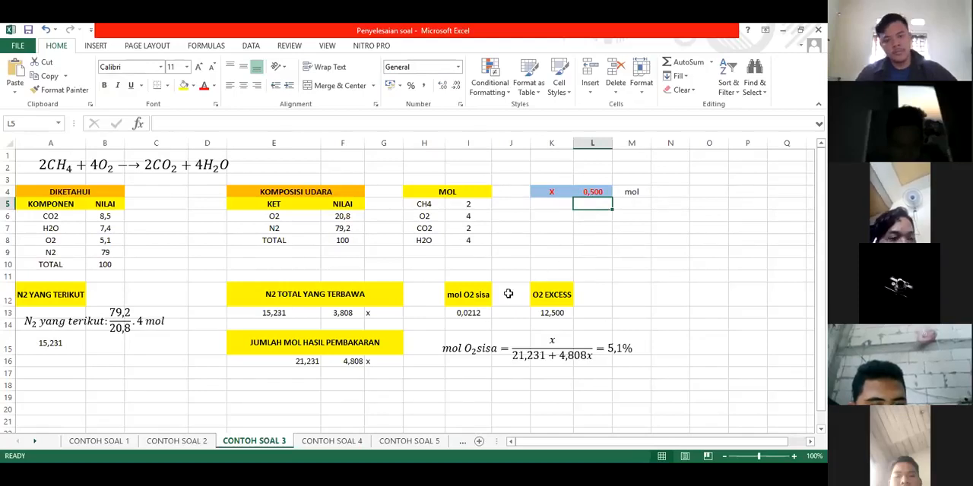
Step: Run Goal Seek to bring mol O2 sisa in I13 to 0,051 by changing X in L4, and accept the solution
click(477, 312)
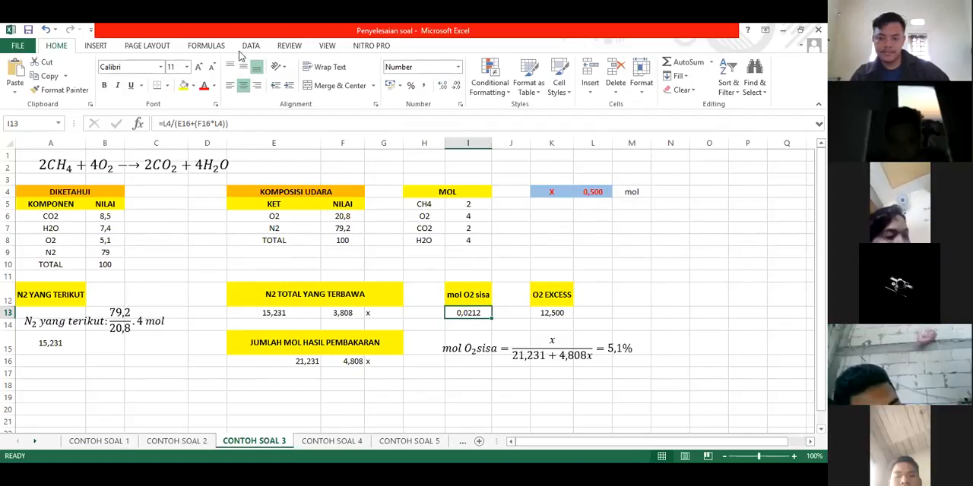
click(592, 193)
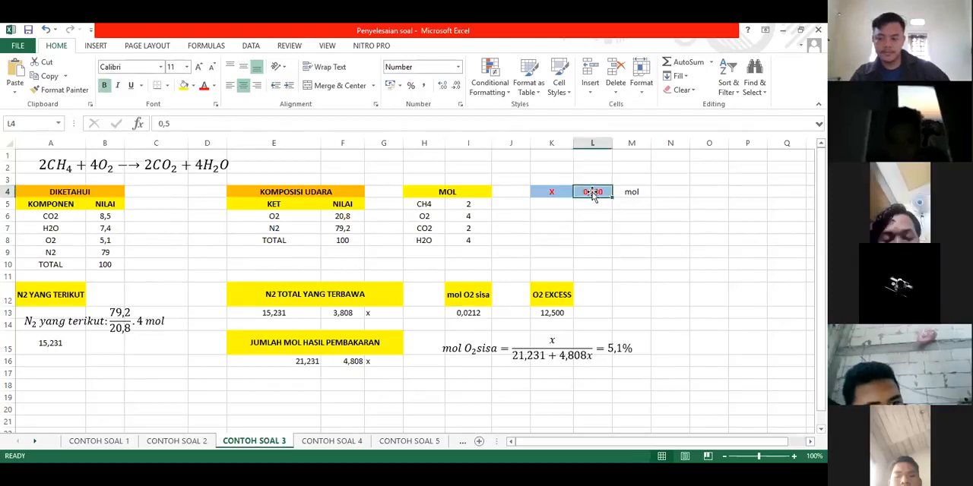
click(467, 313)
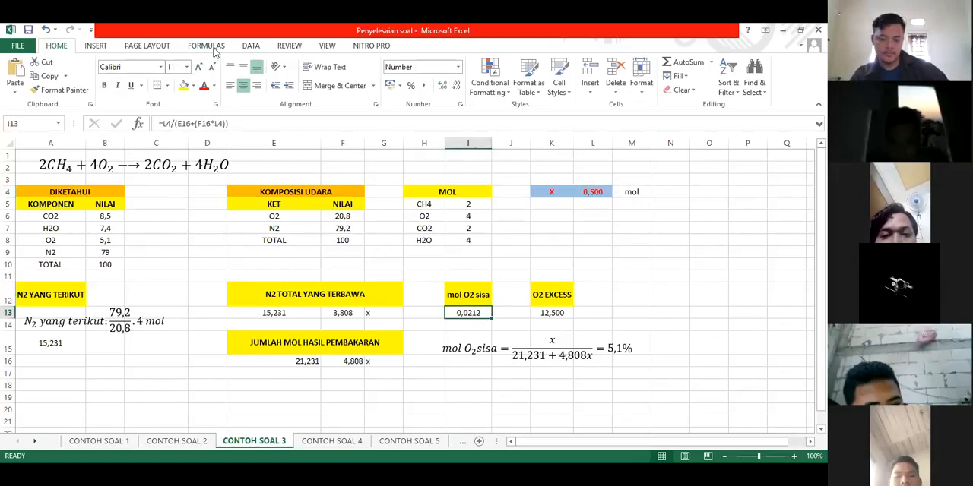
click(256, 48)
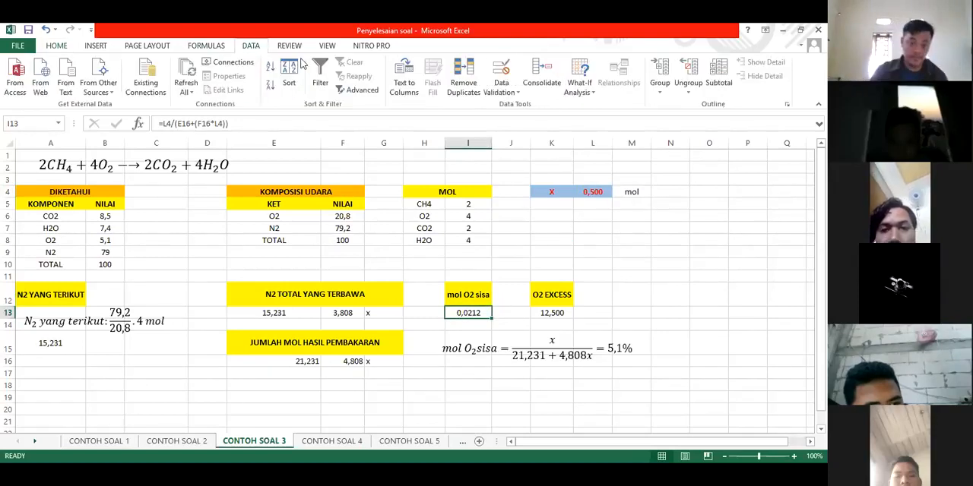
click(593, 93)
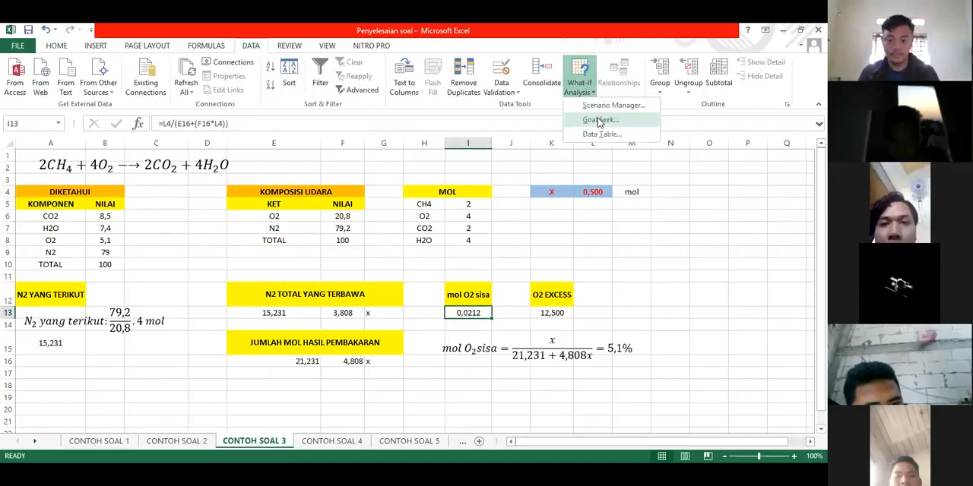
click(599, 122)
click(480, 312)
click(639, 290)
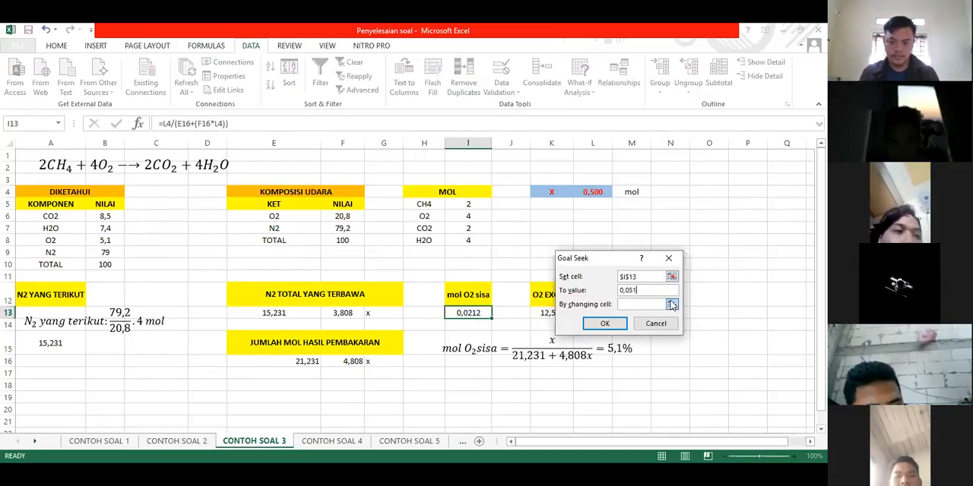
click(672, 305)
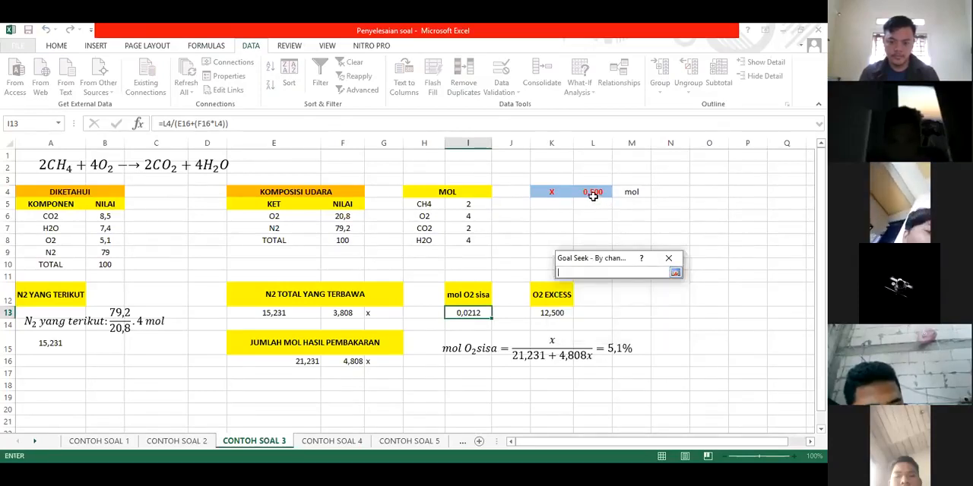
click(593, 194)
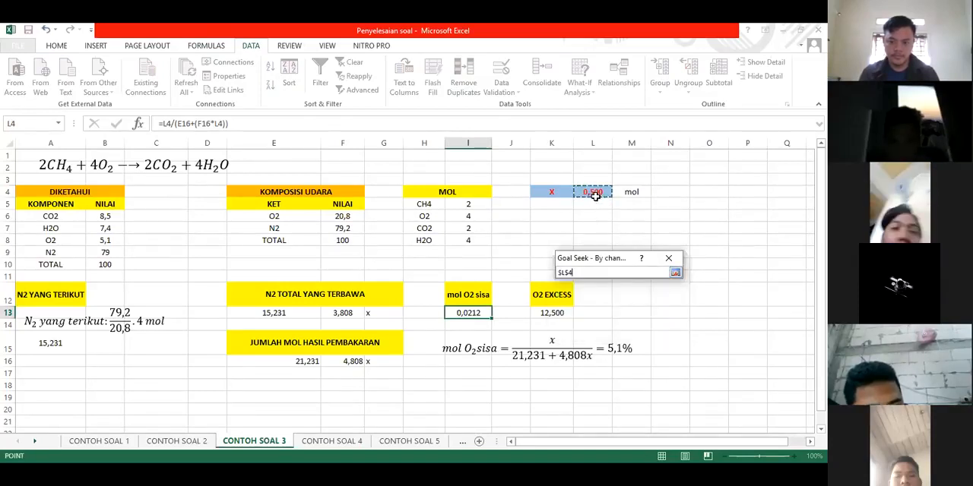
click(674, 273)
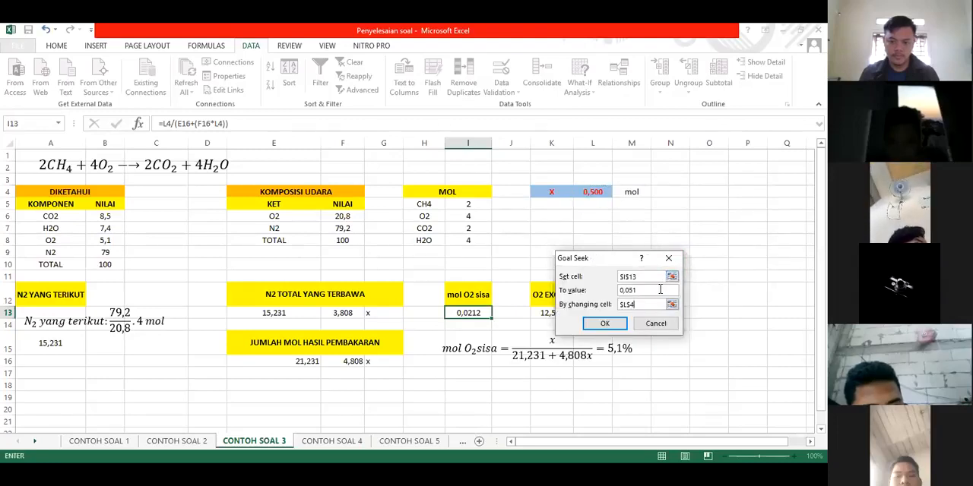
click(614, 324)
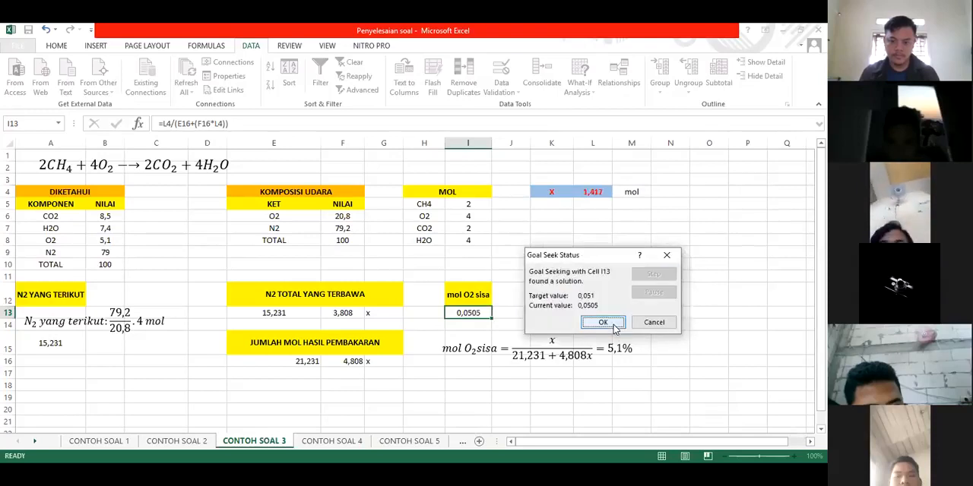
click(614, 324)
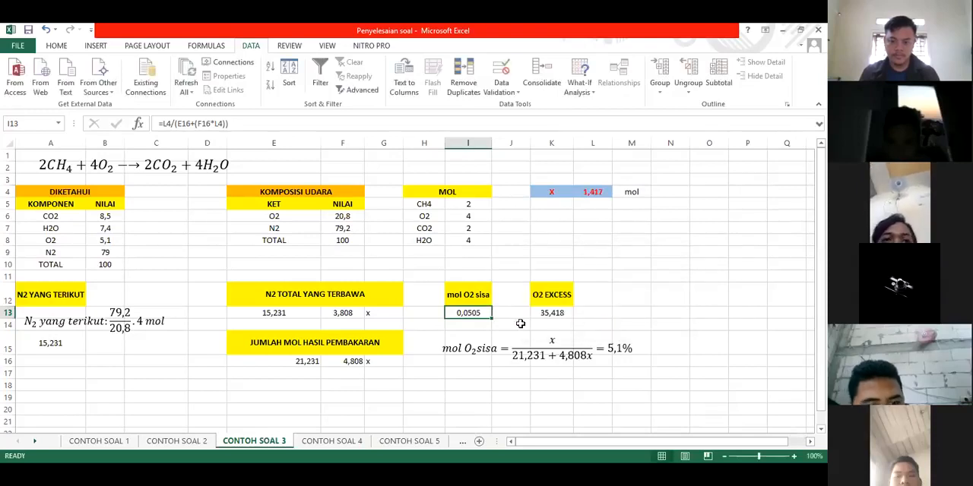
Step: Run Goal Seek again to bring mol O2 sisa in I13 to 0,051 by changing X in L4, and accept the solution
click(586, 92)
click(601, 120)
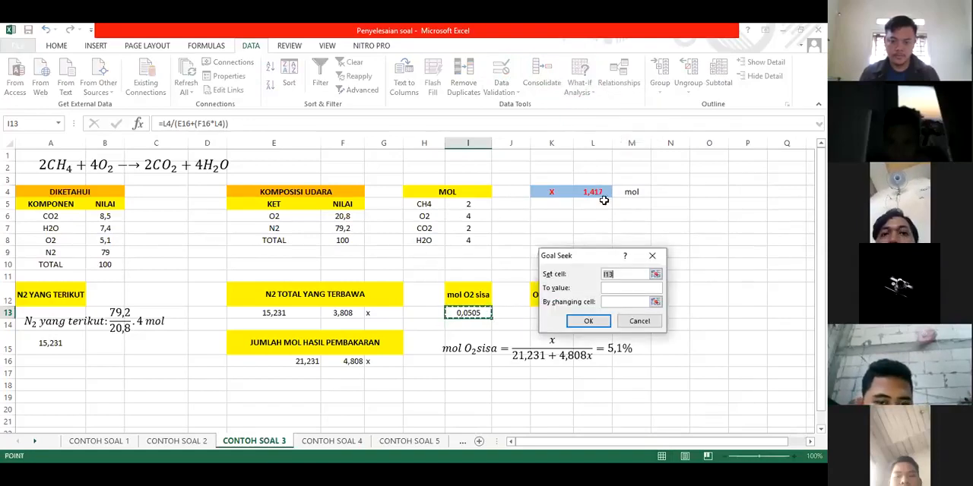
click(465, 313)
click(635, 287)
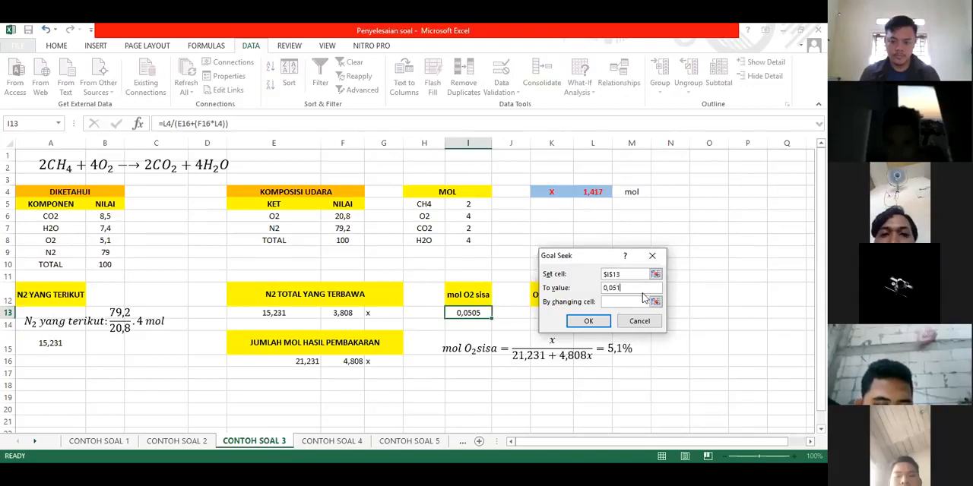
click(653, 301)
click(593, 192)
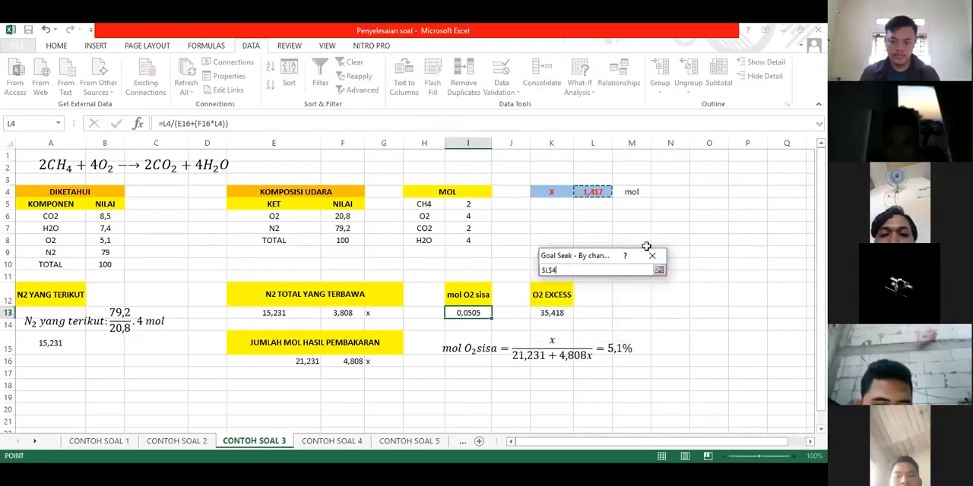
key(Return)
click(591, 319)
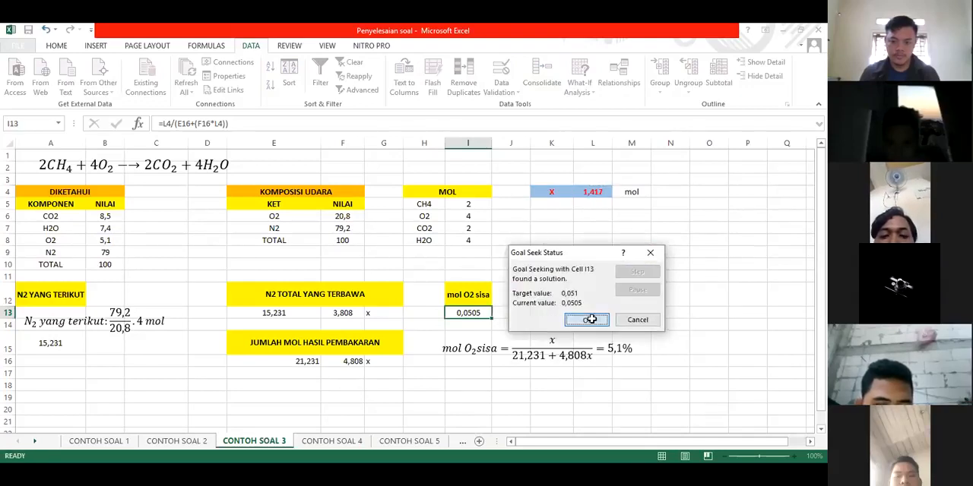
click(590, 319)
click(592, 324)
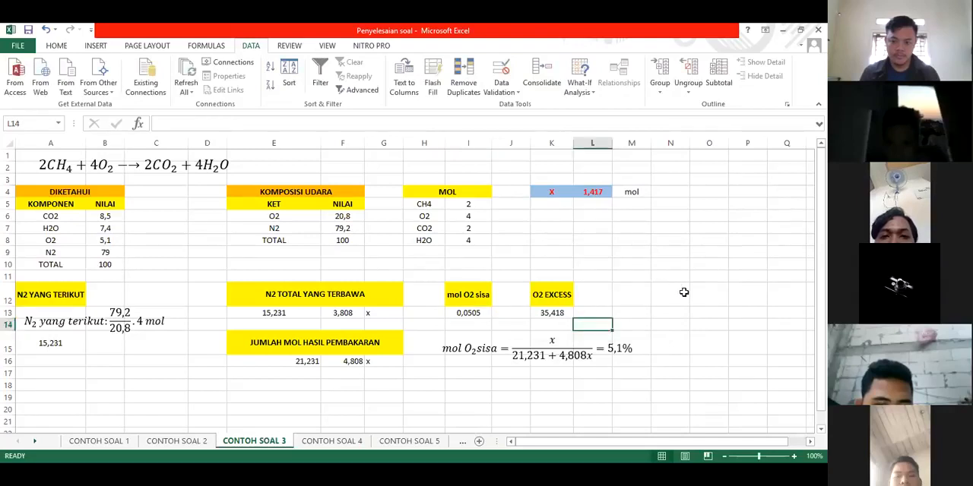
Step: Compare the X value in L4 with the mol O2 sisa result and formula in I13
click(591, 192)
click(463, 311)
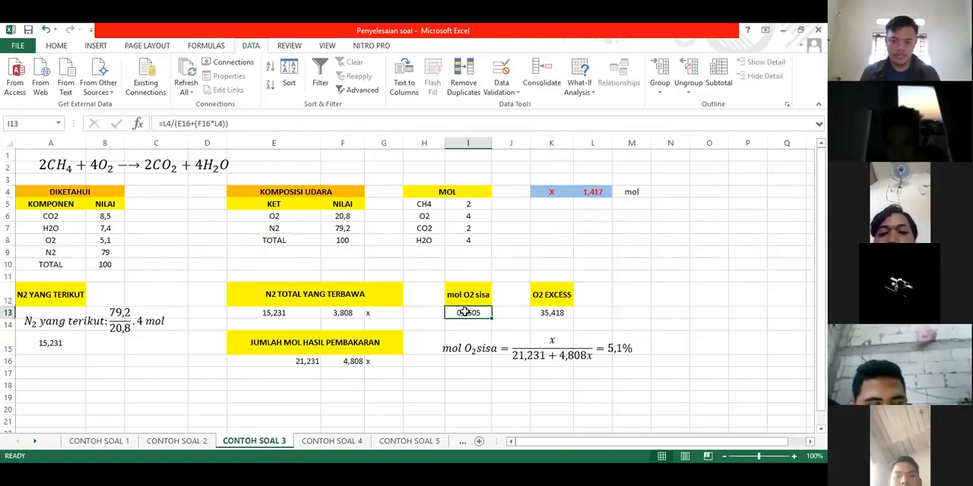
click(598, 191)
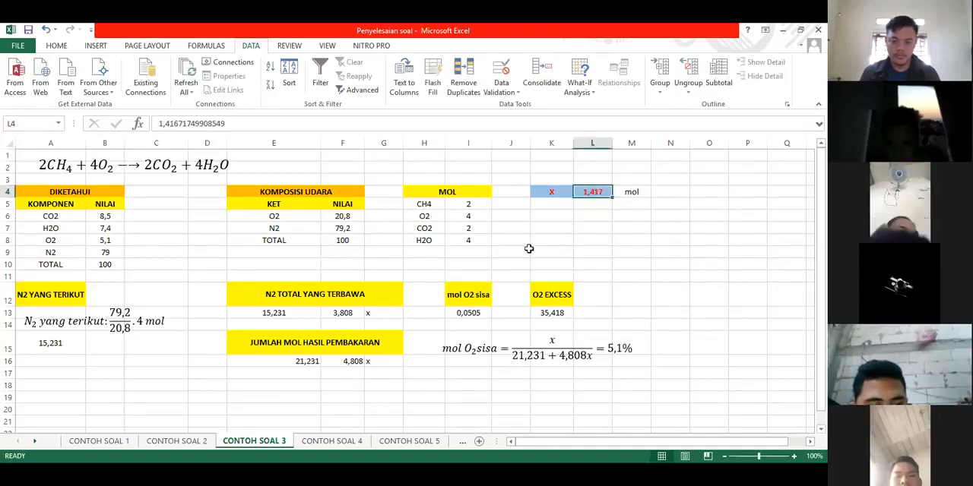
click(477, 310)
click(599, 193)
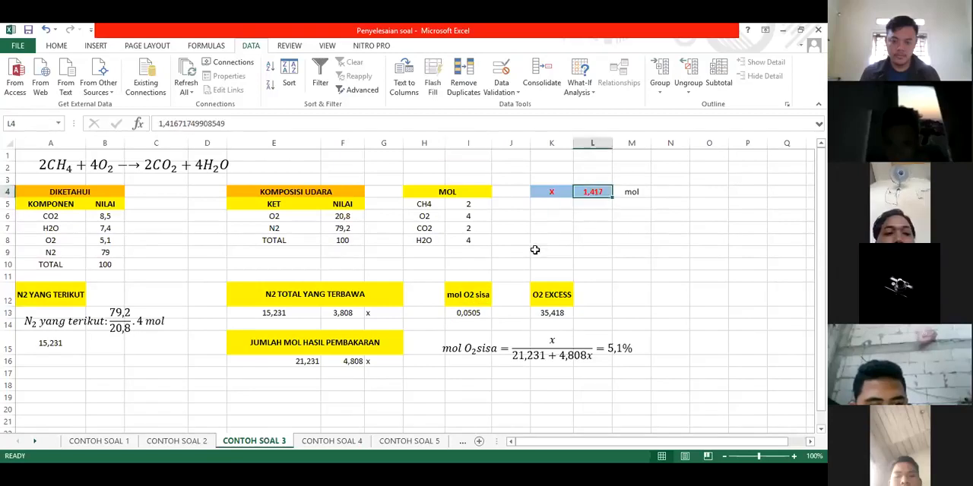
click(479, 304)
click(589, 192)
click(471, 312)
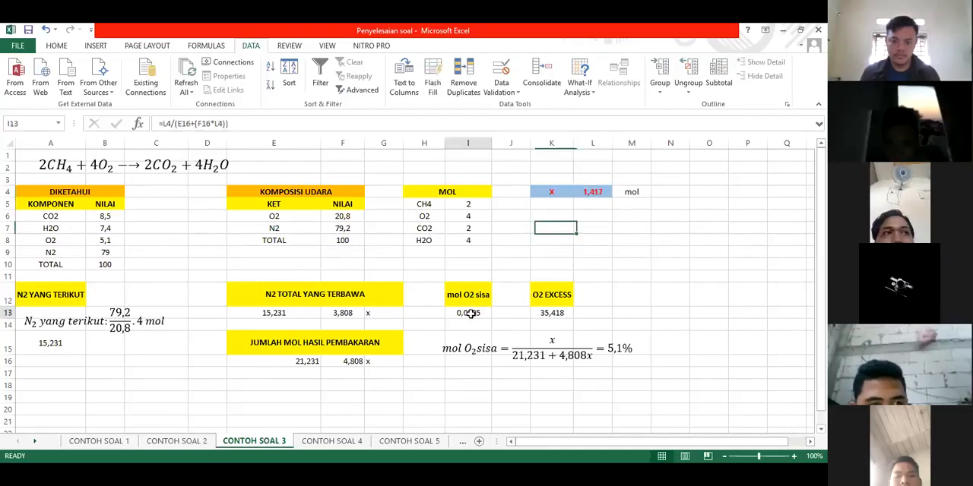
click(589, 195)
Step: Enter a trial value of 1,2 in cell L6 below the X value
click(592, 216)
text(1)
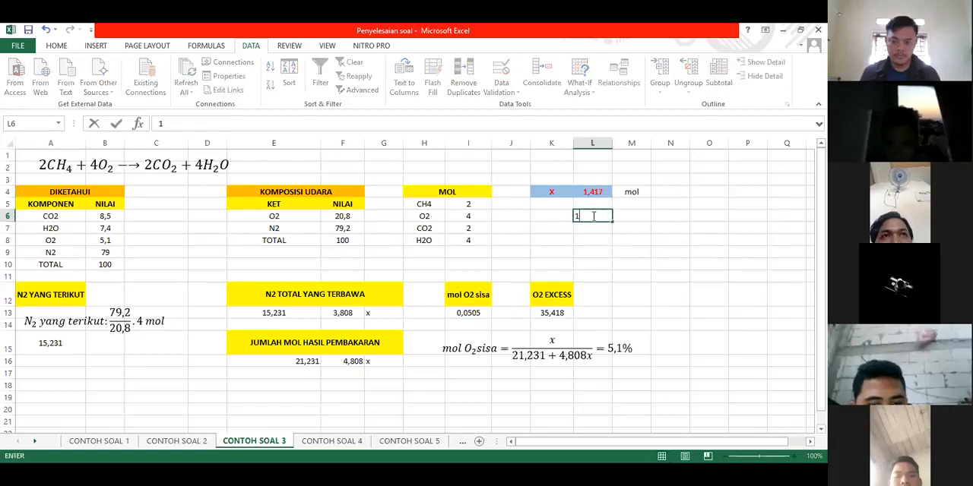
text(,2)
key(Return)
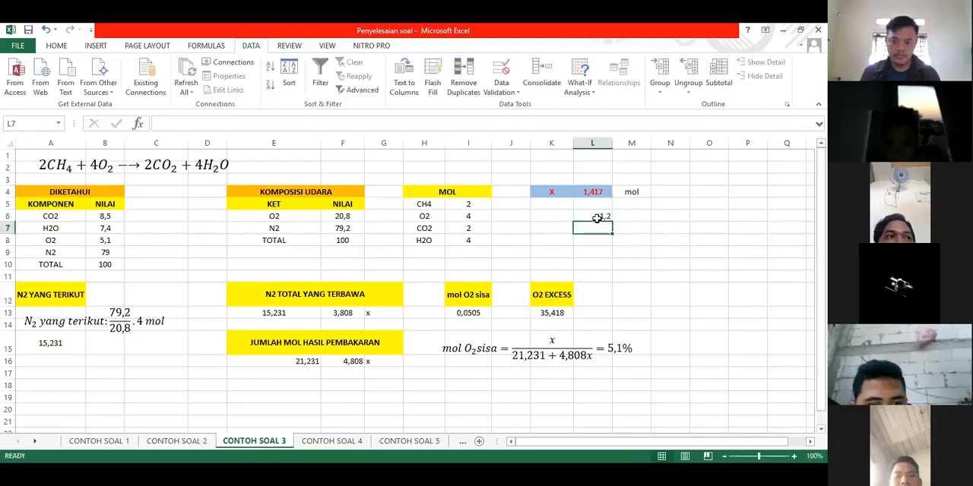
click(597, 218)
Step: Try Goal Seek on mol O2 sisa in I13 with a target of 0,055 by changing L6, and clear the trial value from L6
click(464, 316)
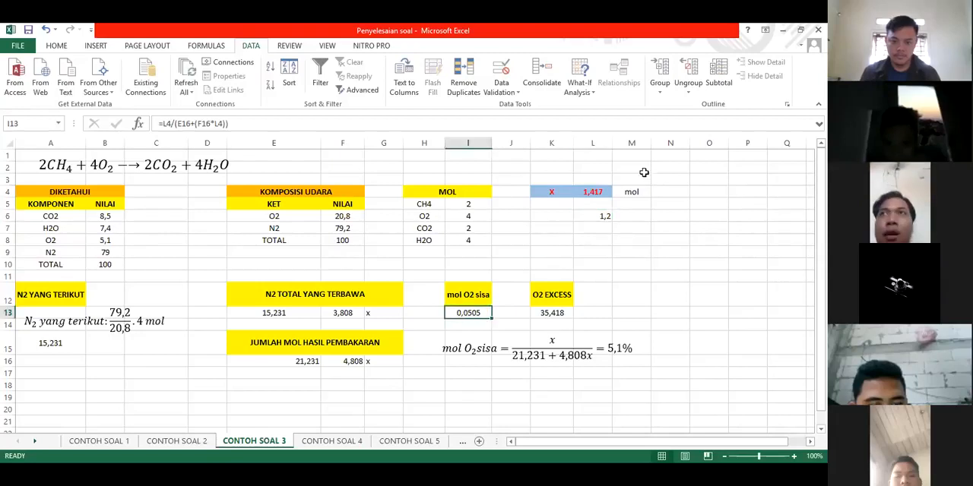
click(587, 93)
click(600, 120)
click(593, 285)
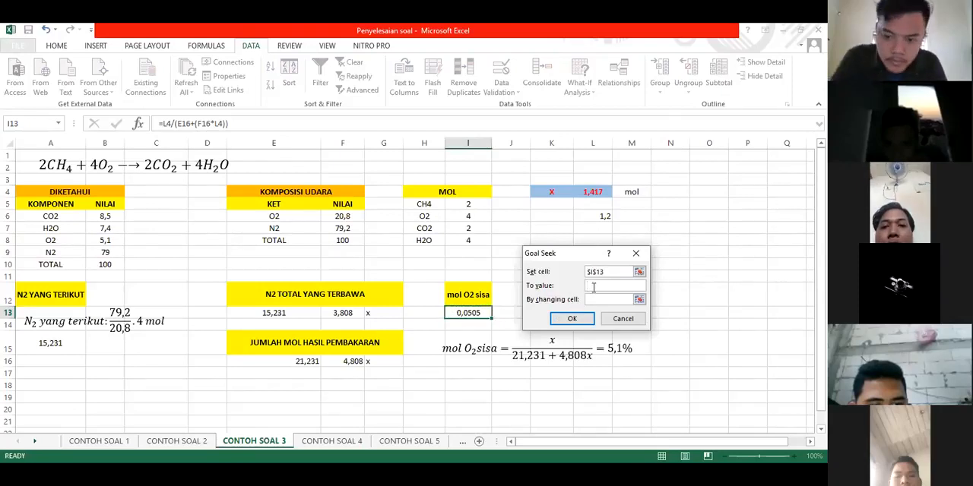
text(0,055)
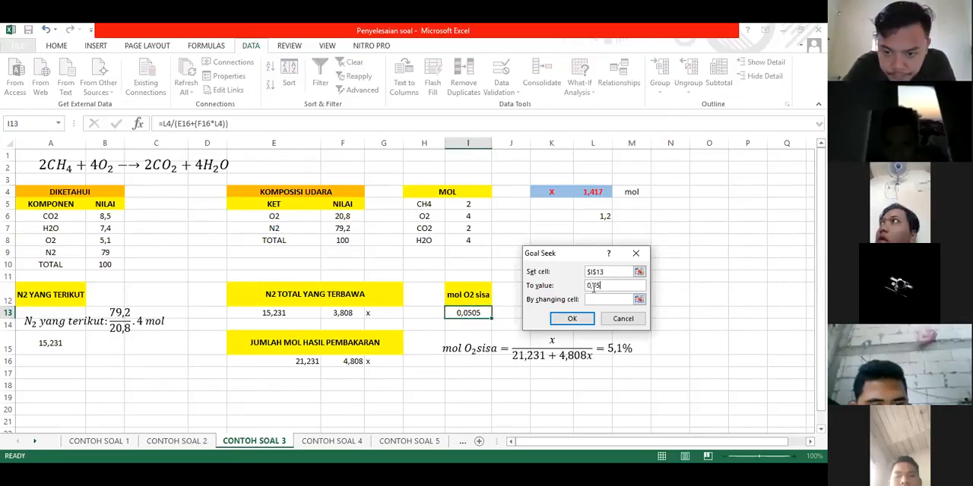
click(640, 301)
click(604, 217)
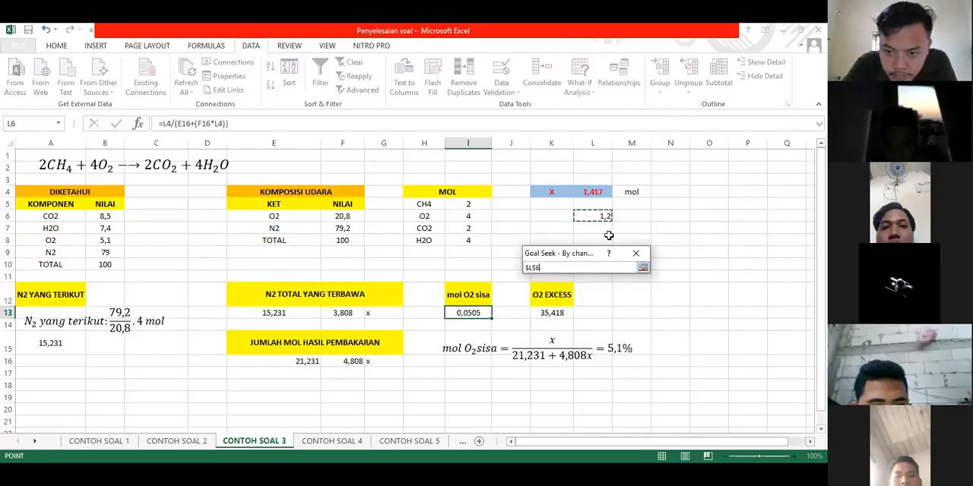
click(642, 269)
click(572, 319)
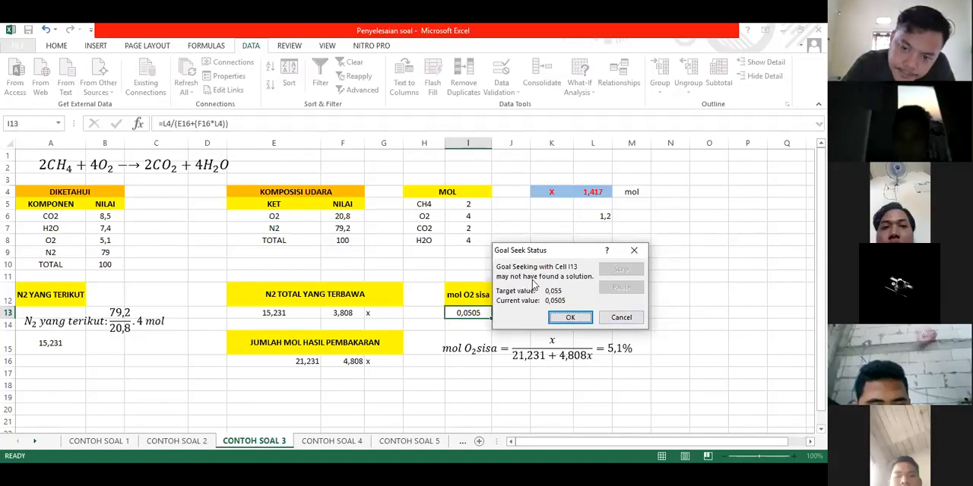
click(635, 318)
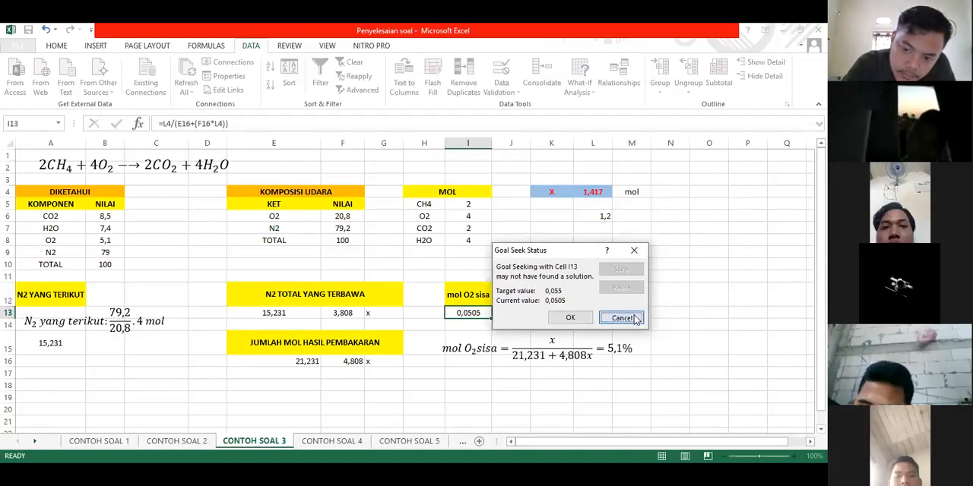
click(604, 217)
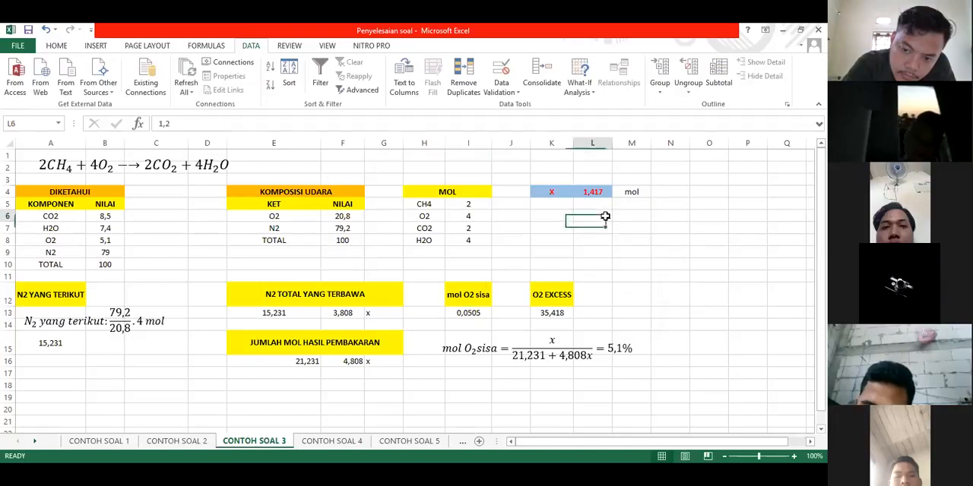
Step: Examine the mol O2 sisa formula in I13 and the cells it references
click(594, 190)
click(465, 318)
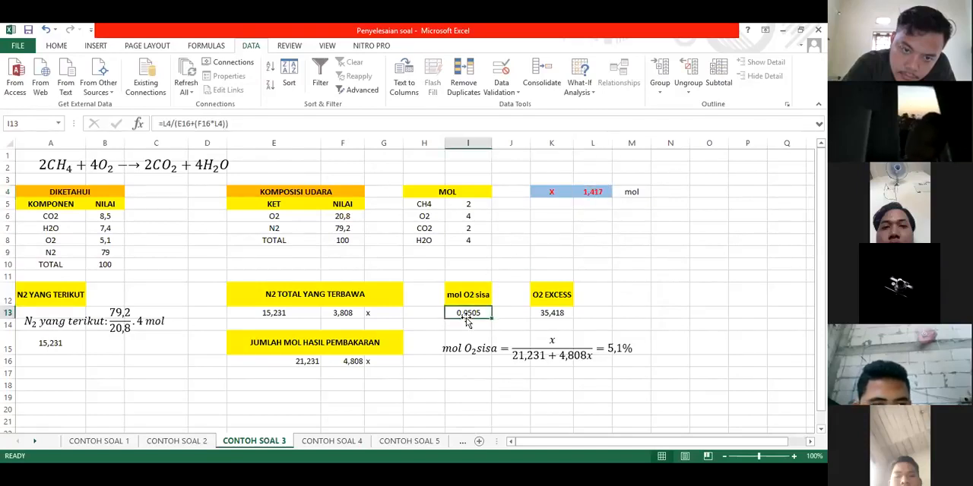
click(522, 121)
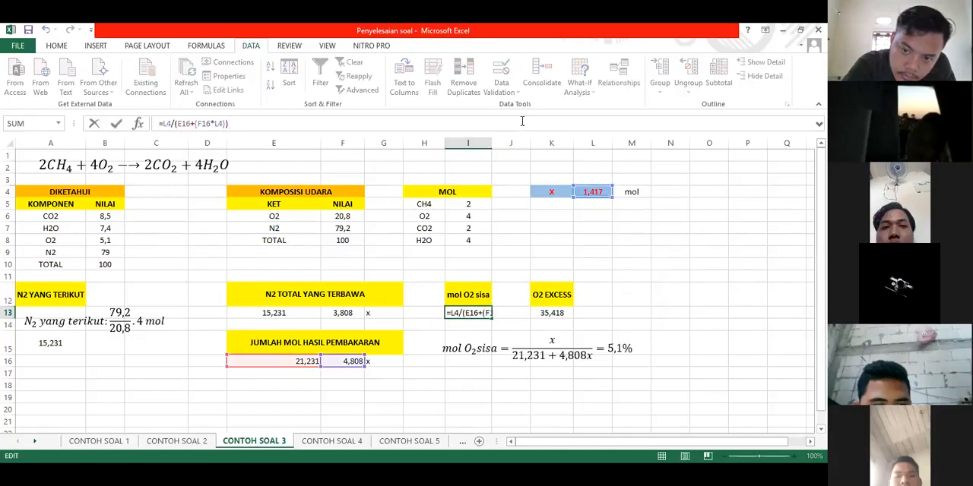
key(Return)
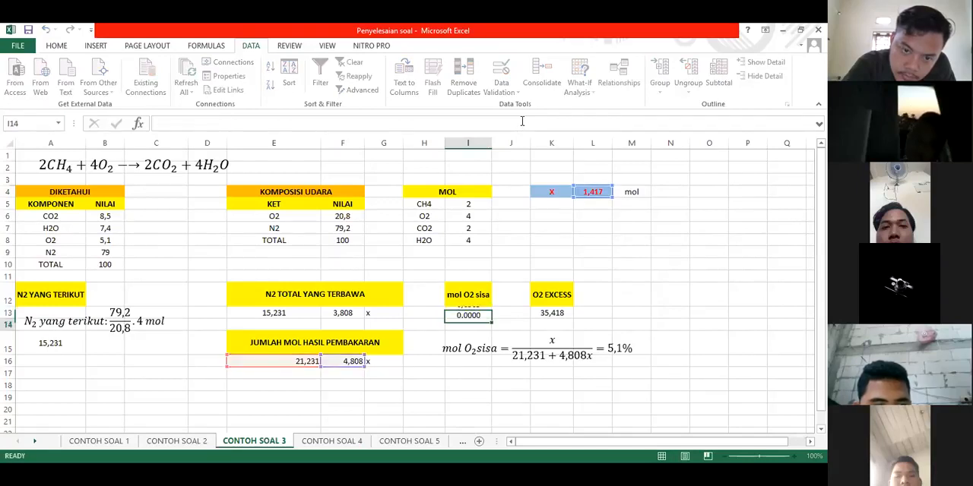
Step: Compare the mol O2 sisa equation in the text box with the formula used in I13
click(562, 357)
click(564, 363)
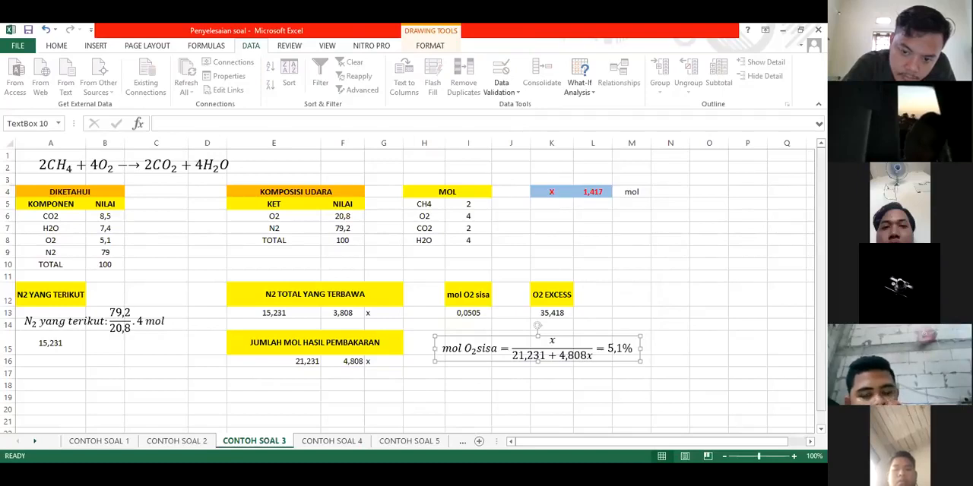
scroll(410, 288, down, 1)
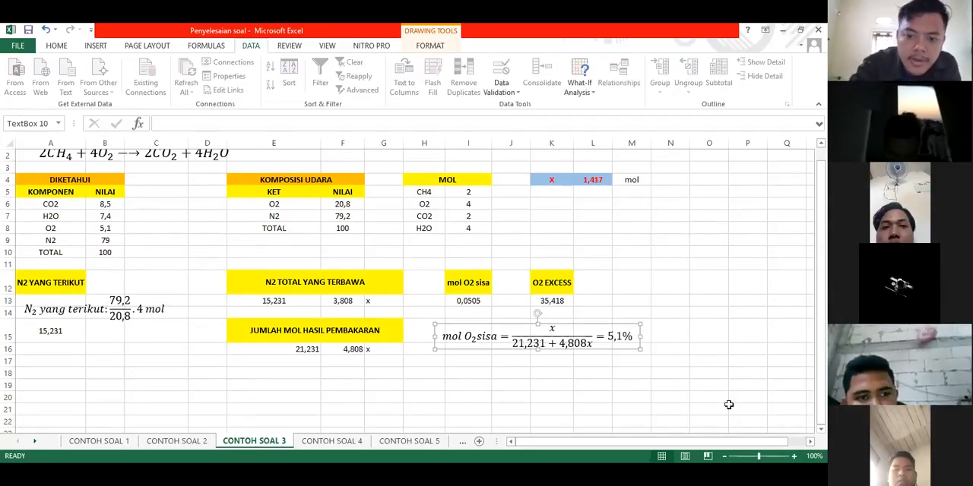
click(470, 301)
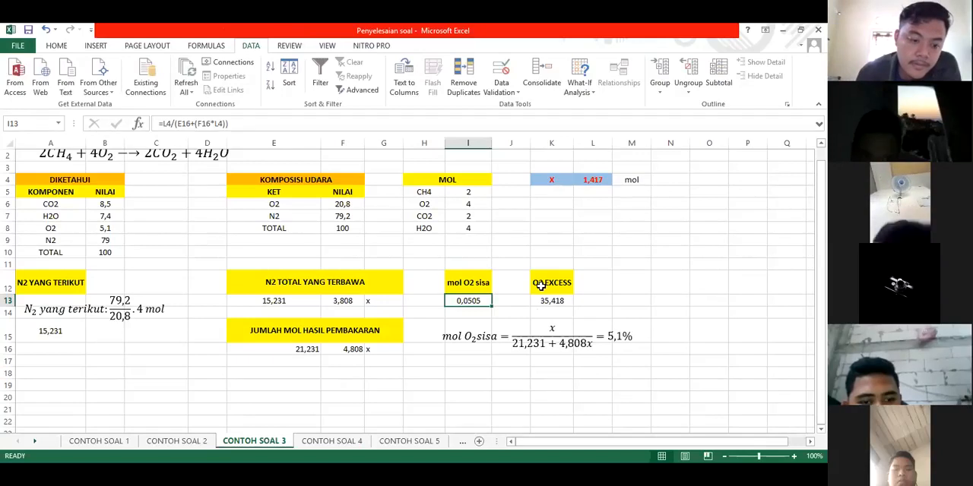
click(514, 369)
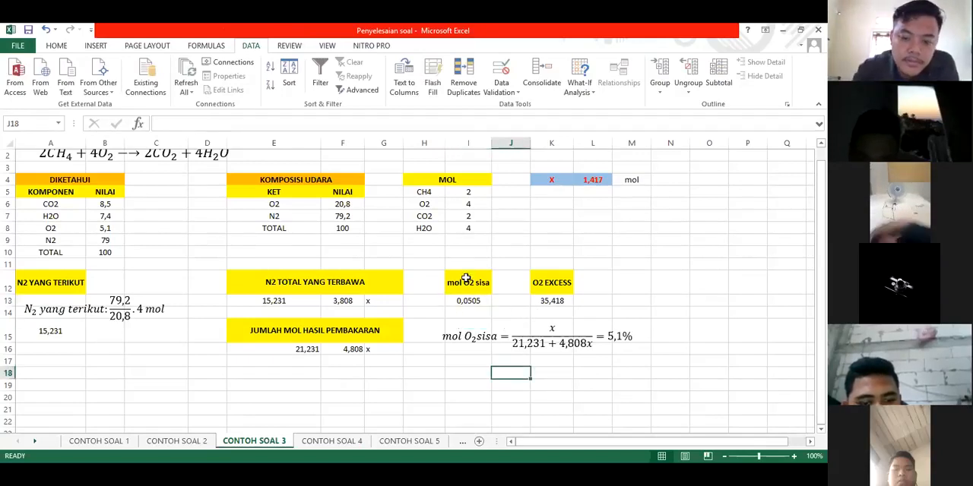
click(465, 279)
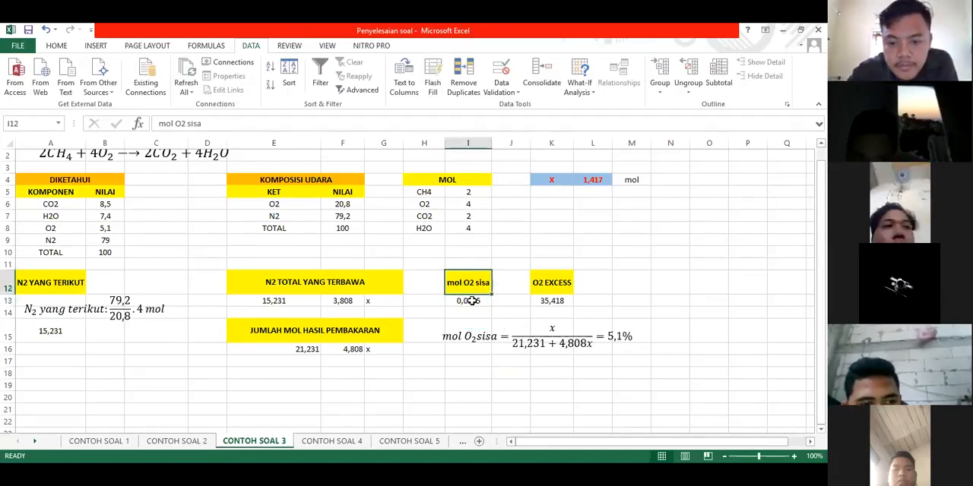
click(564, 385)
click(475, 302)
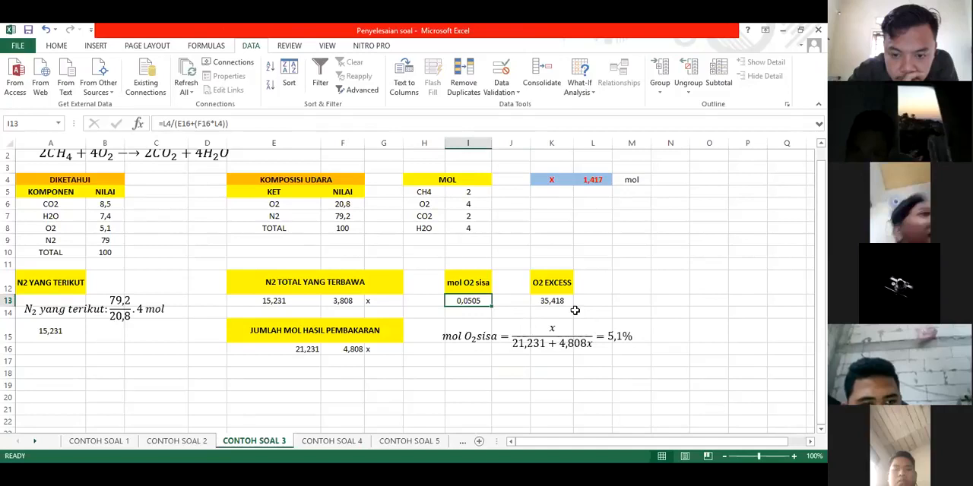
click(444, 129)
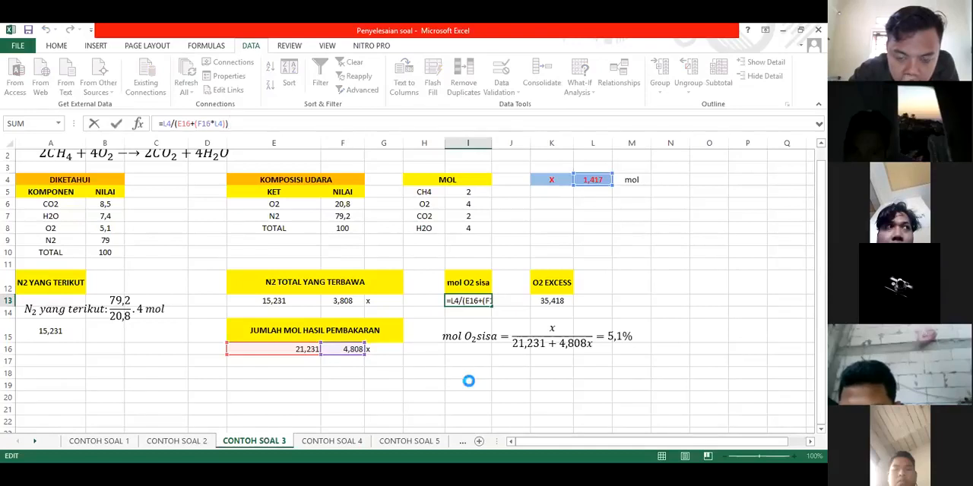
key(Return)
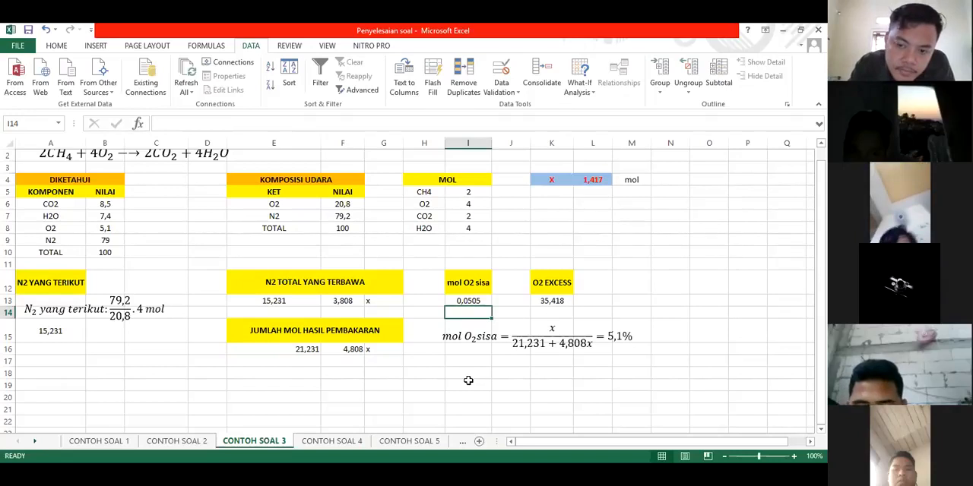
click(469, 384)
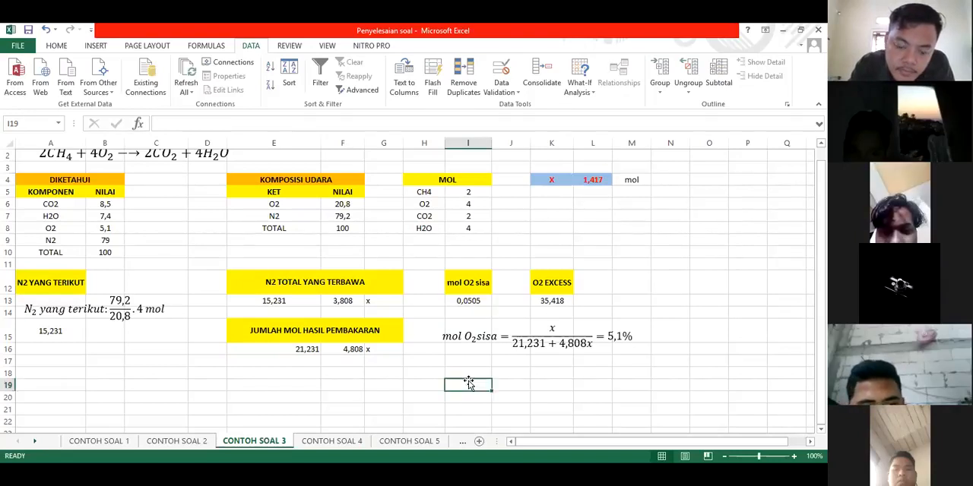
text(=)
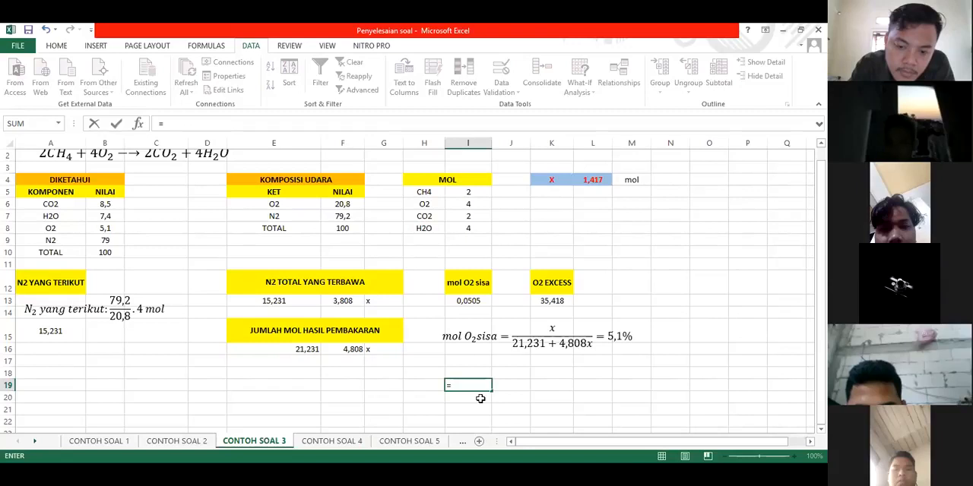
click(592, 180)
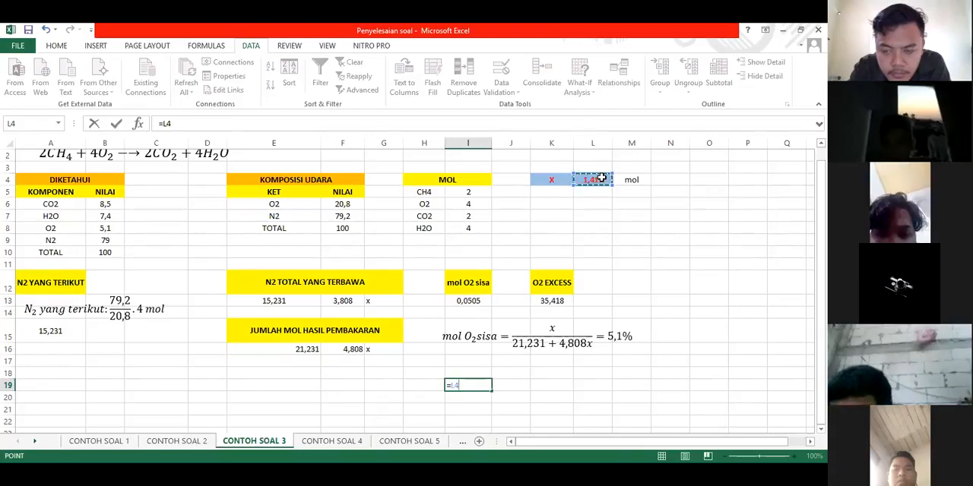
key(BackSpace)
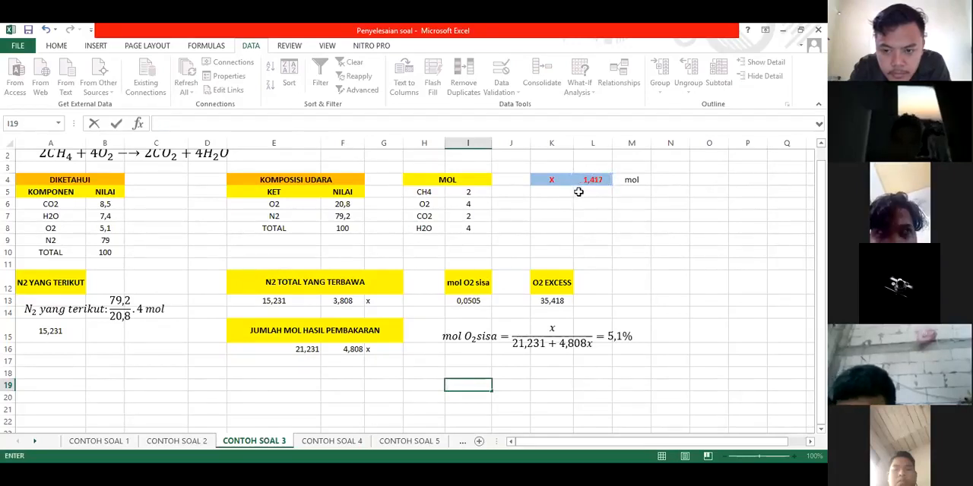
Step: Add a trial X label in K7 with a starting value of 1 in L7
click(542, 196)
click(557, 216)
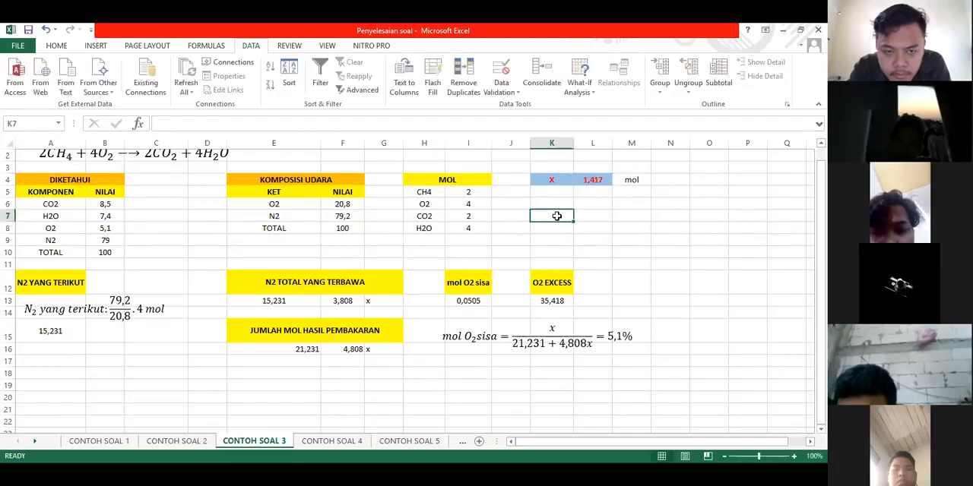
text(x)
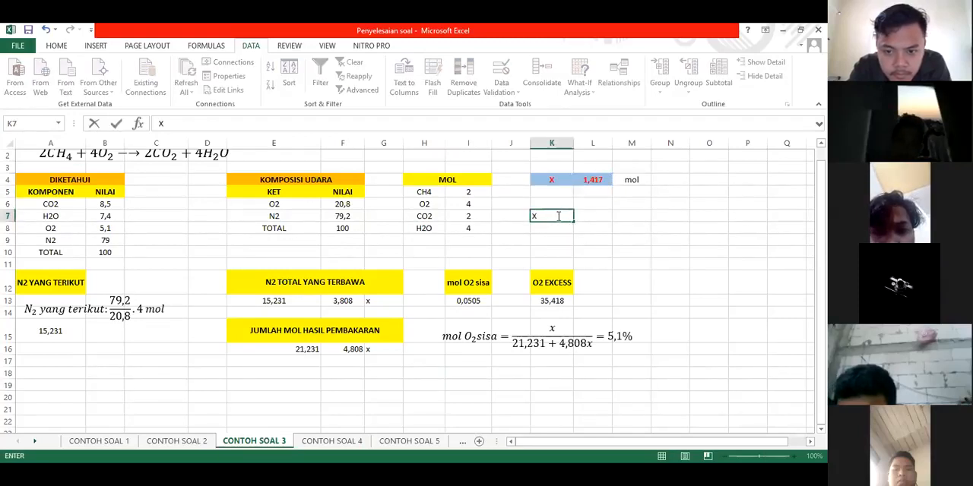
key(Tab)
text(1)
key(Return)
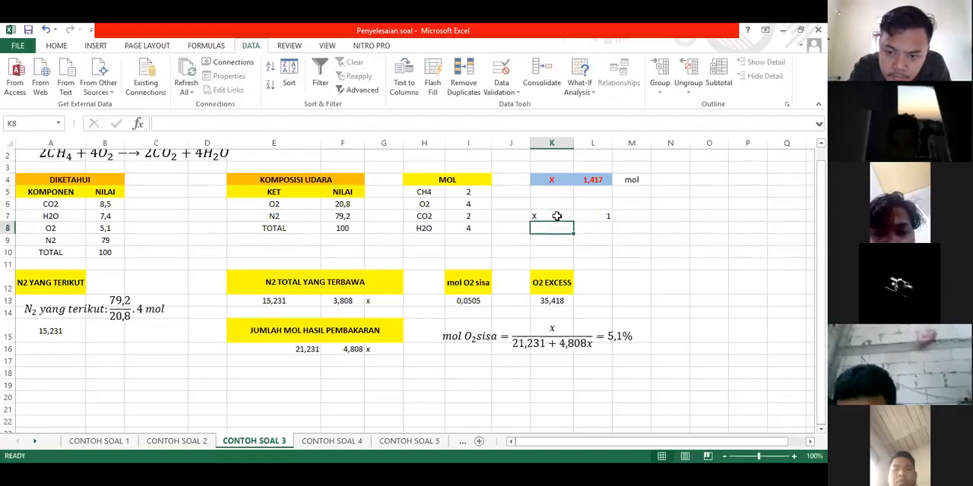
Step: Enter the mol O2 sisa formula =L7/(E16+F16*L7) in cell I19 using the trial X value
click(474, 385)
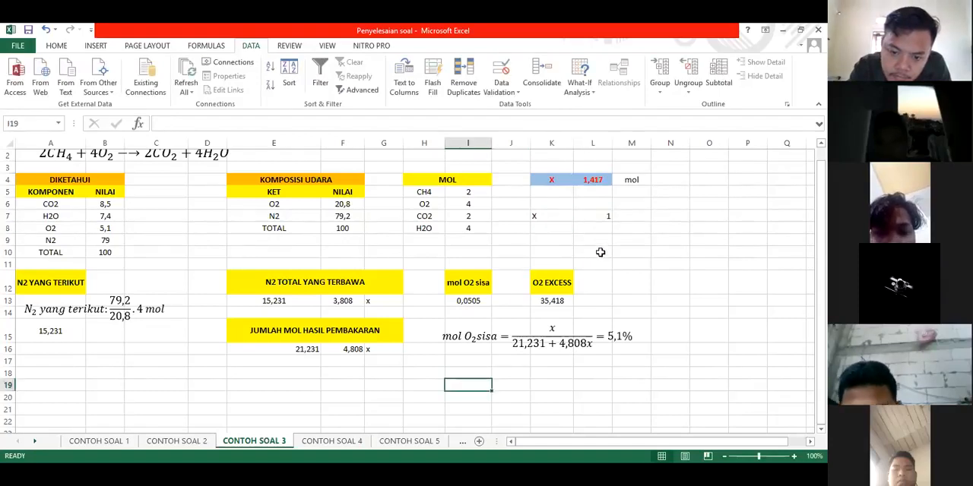
text(=)
click(599, 216)
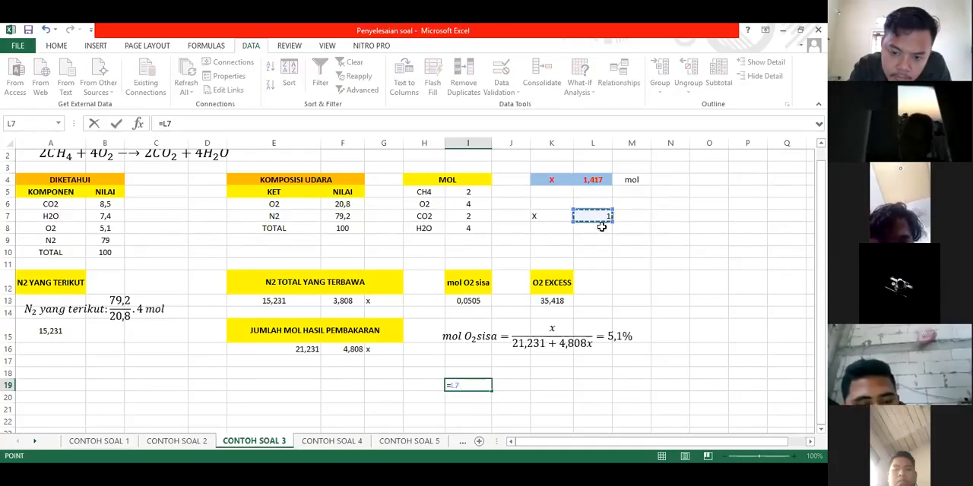
text(/)
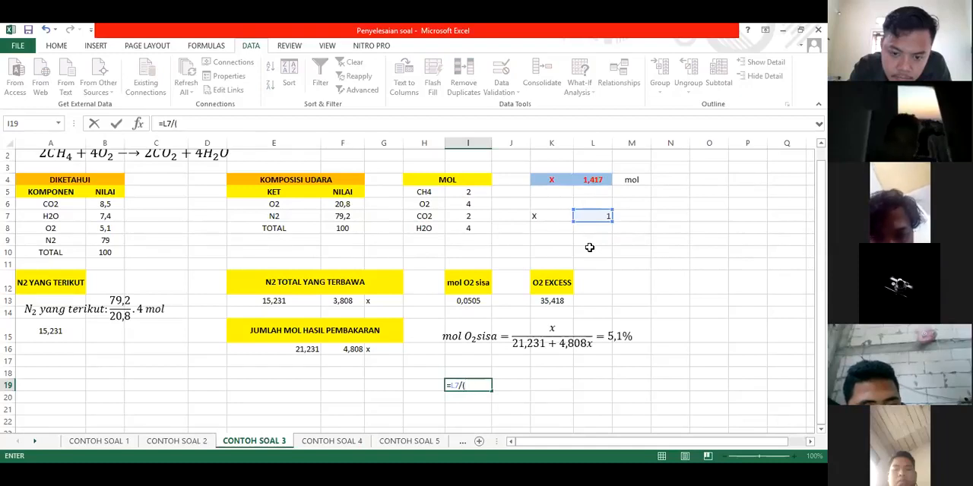
text(()
click(311, 349)
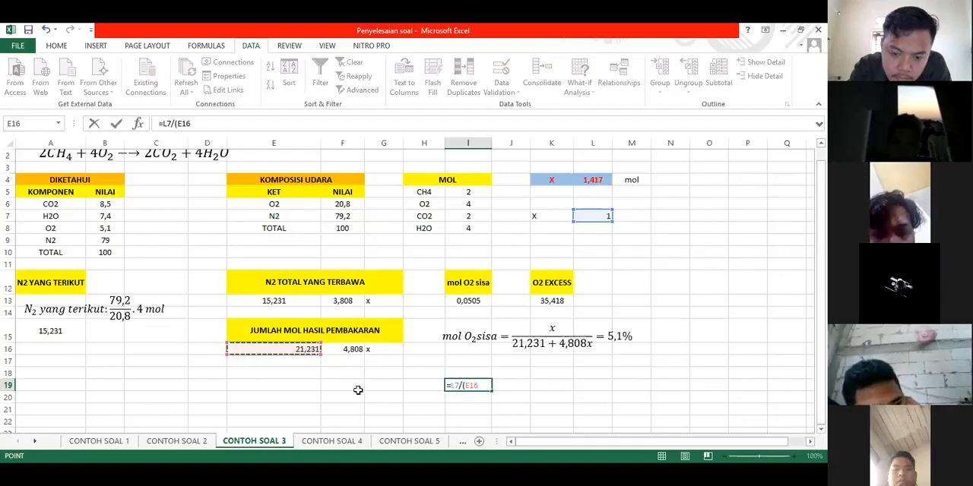
text(+)
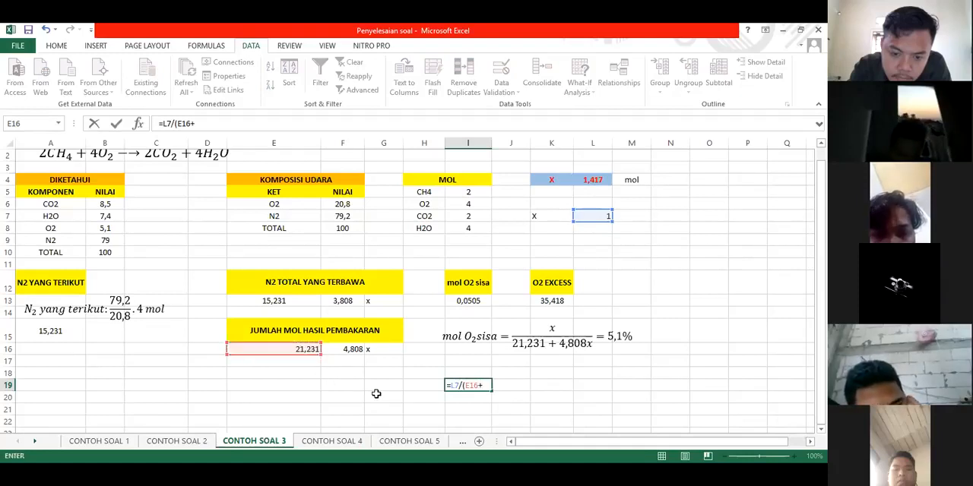
click(349, 349)
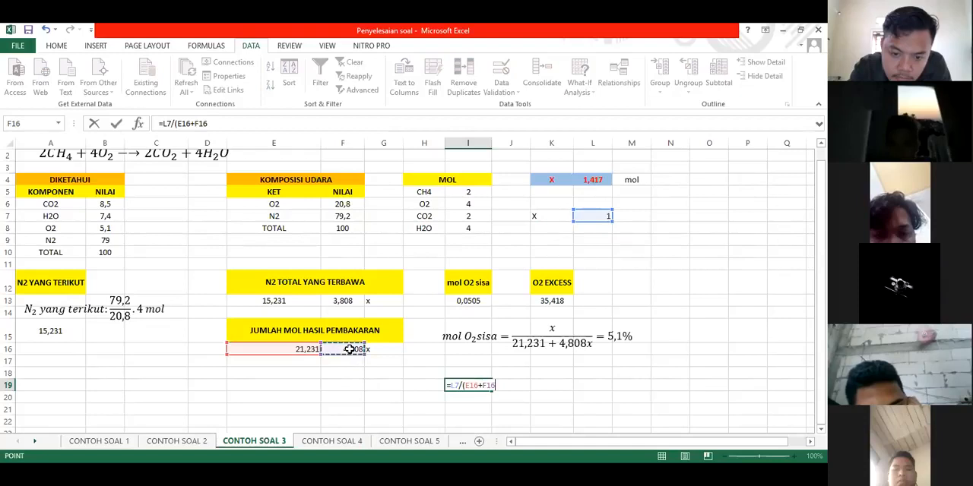
text(*)
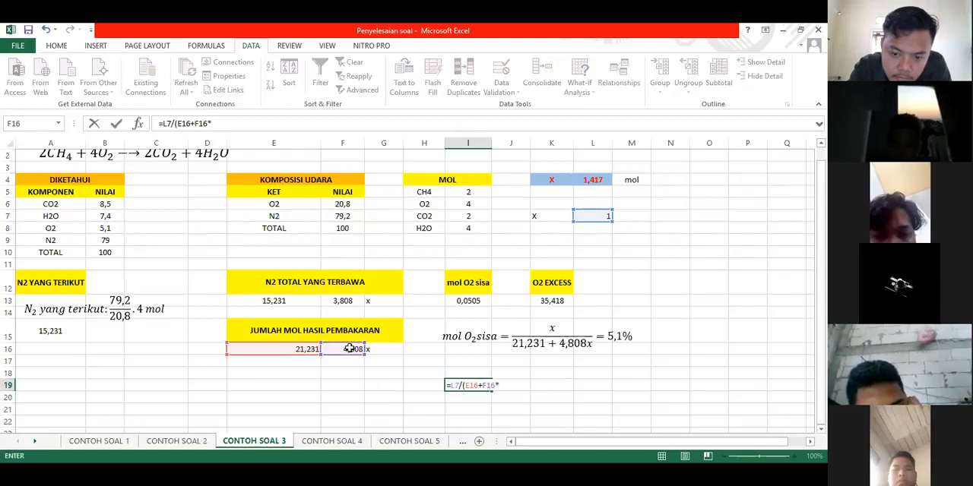
click(595, 216)
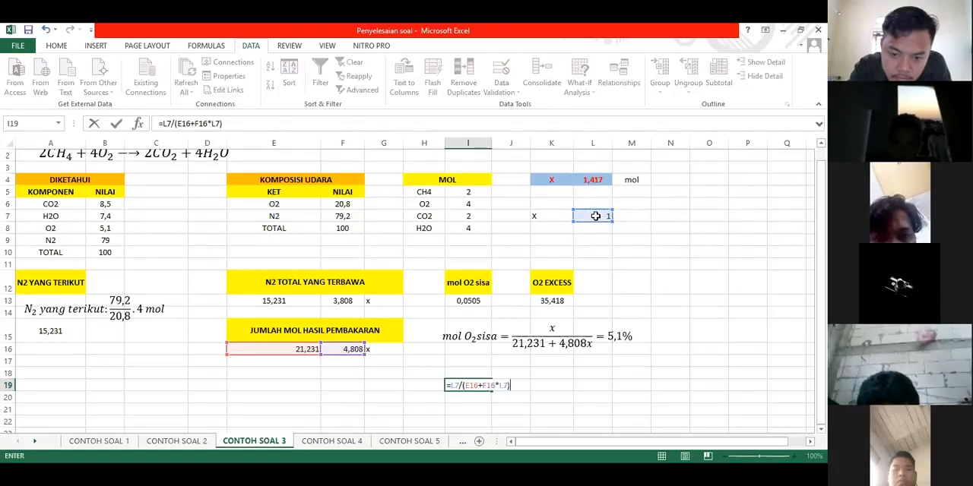
key(Return)
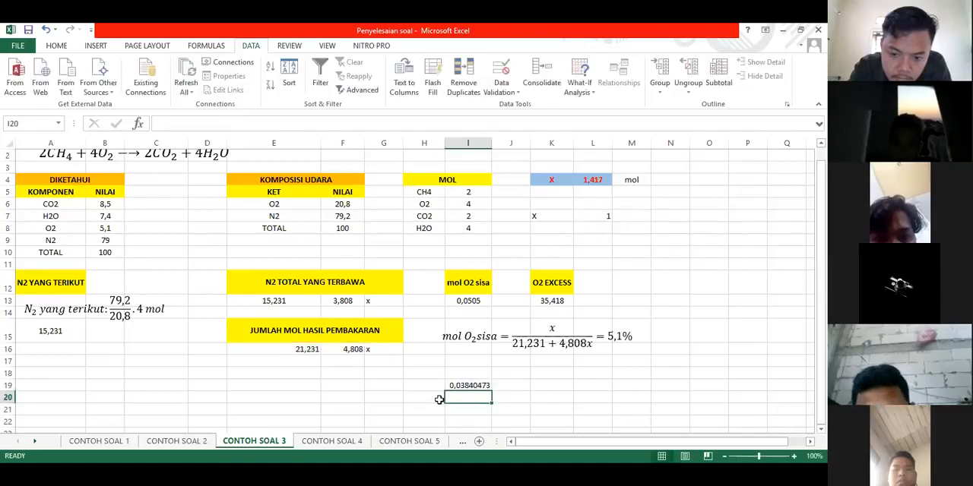
Step: Run Goal Seek on I19 with a target of 0,051 by changing L7, and accept the solution
click(476, 385)
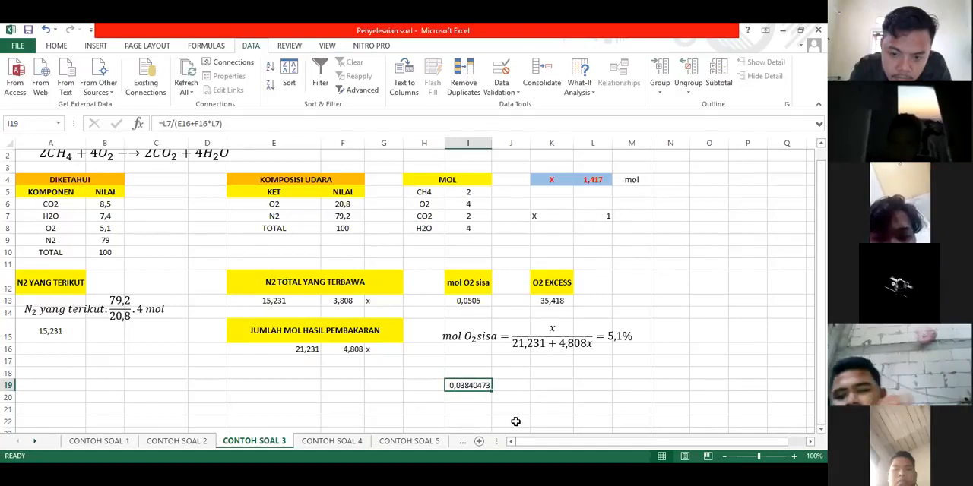
click(585, 87)
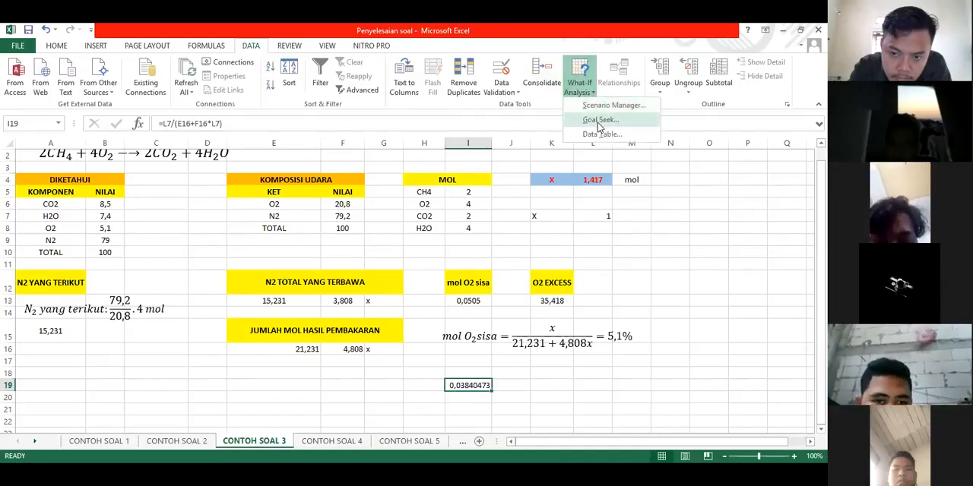
click(475, 385)
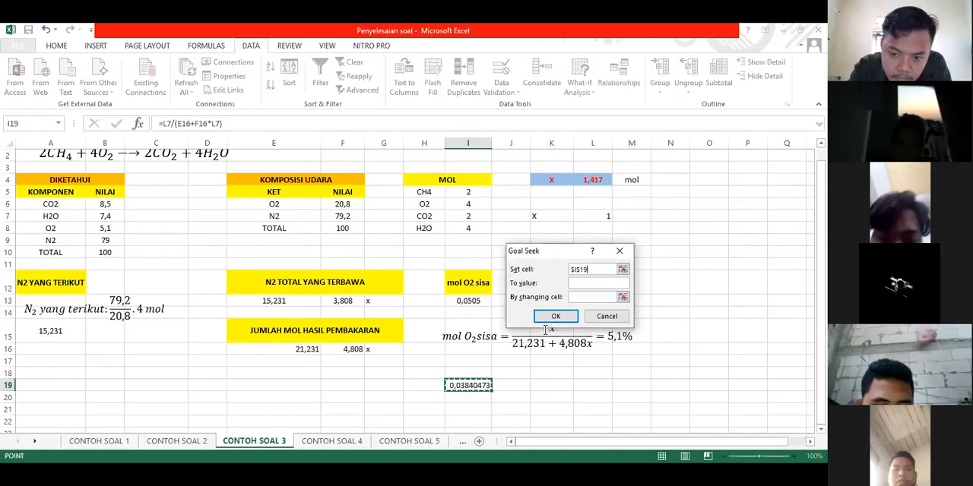
click(586, 283)
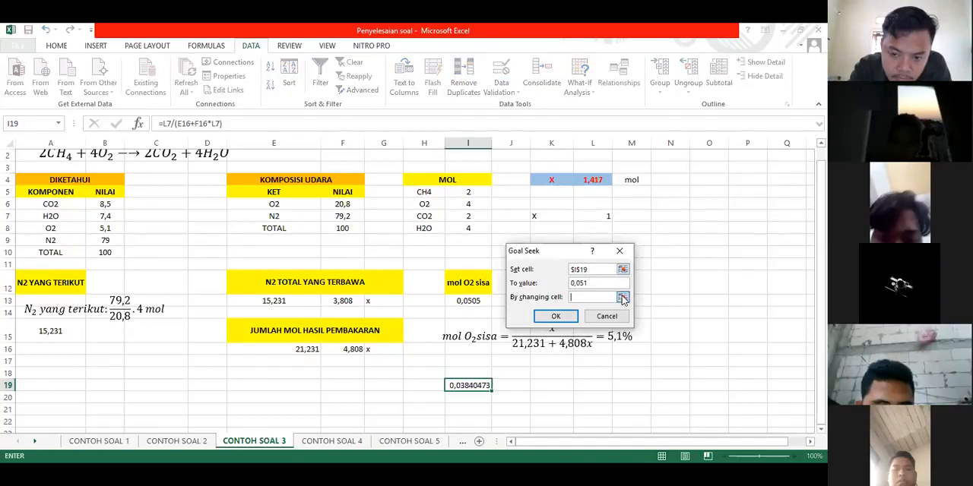
click(622, 297)
click(590, 179)
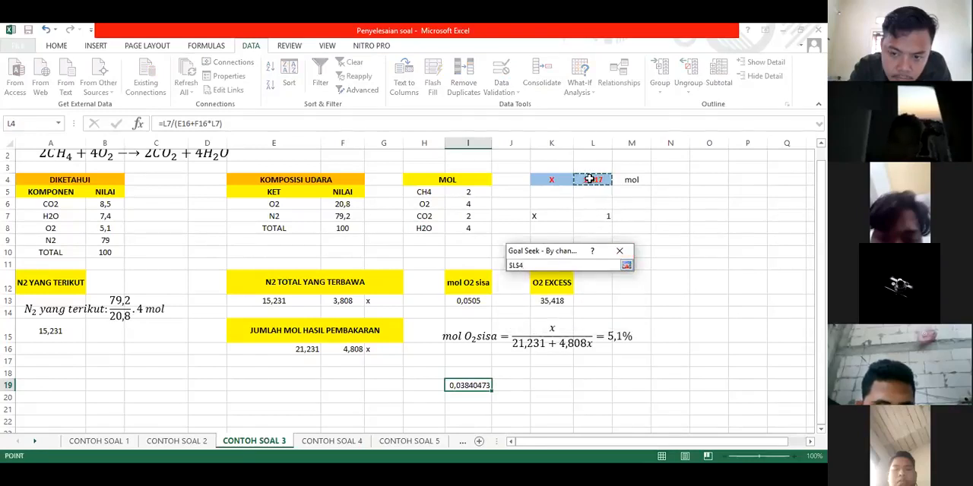
click(603, 217)
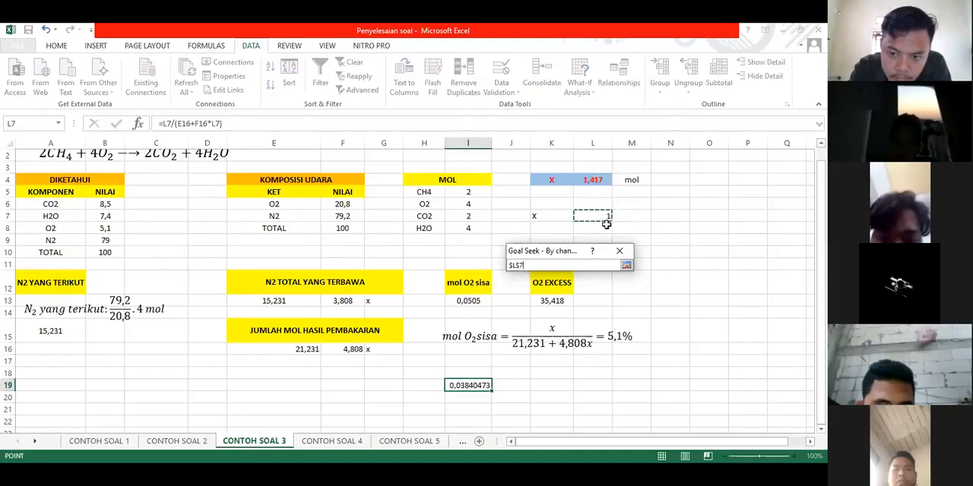
key(Return)
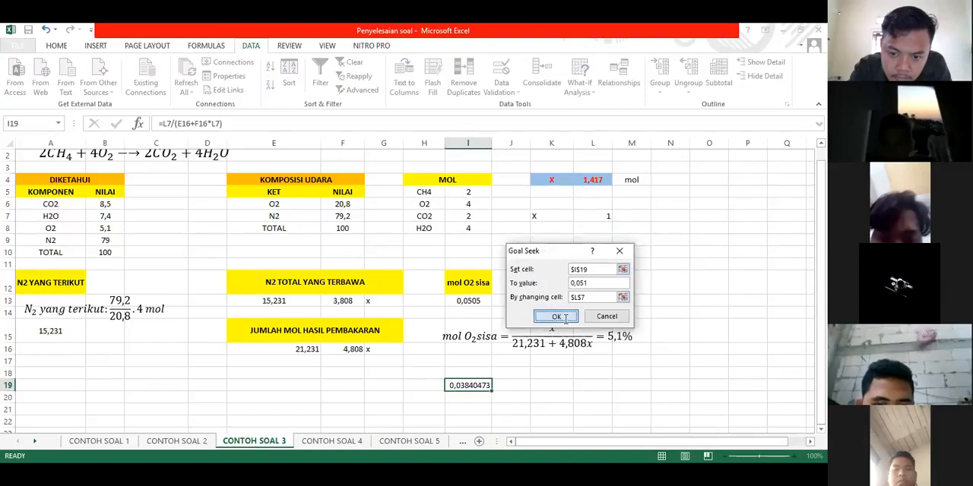
click(555, 317)
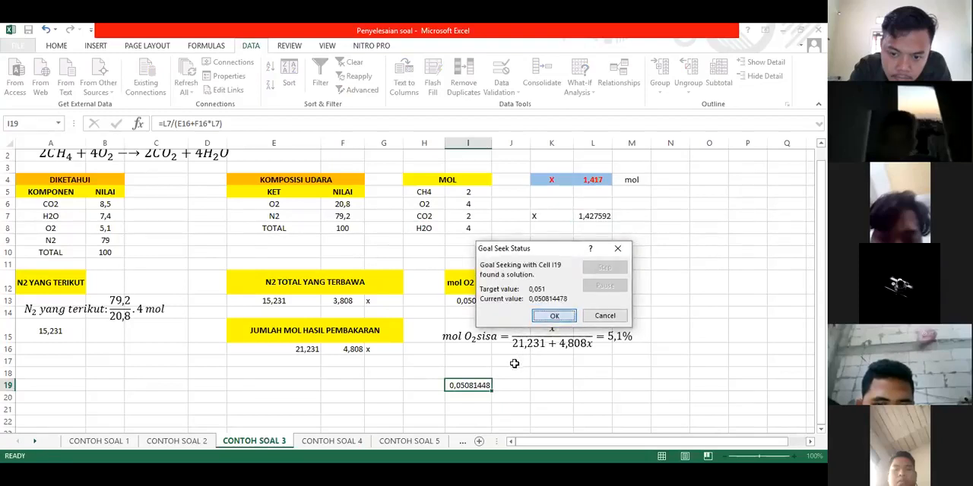
key(Return)
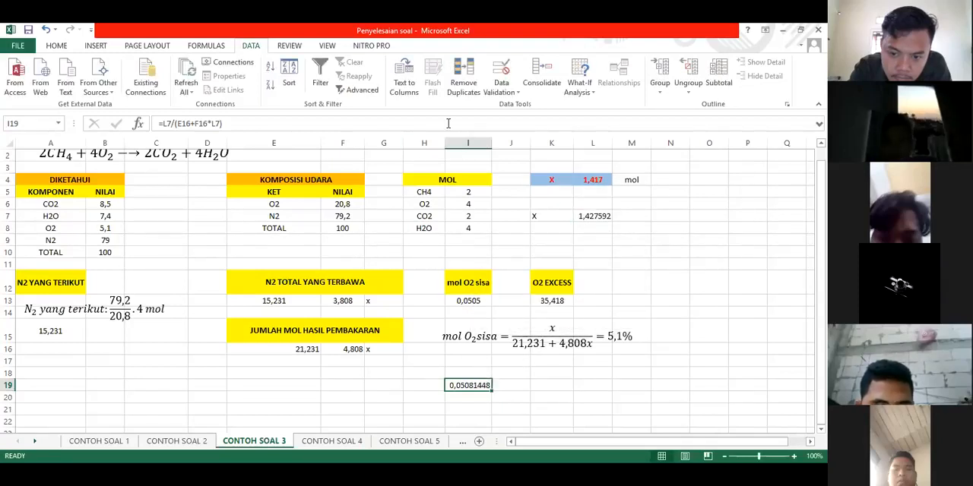
Step: Reduce the result in I19 to three decimal places
click(57, 46)
click(457, 86)
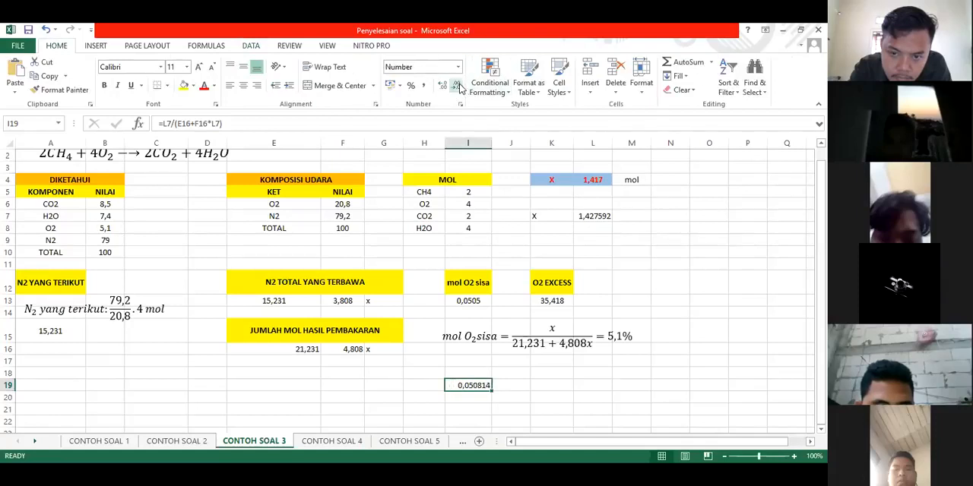
click(457, 86)
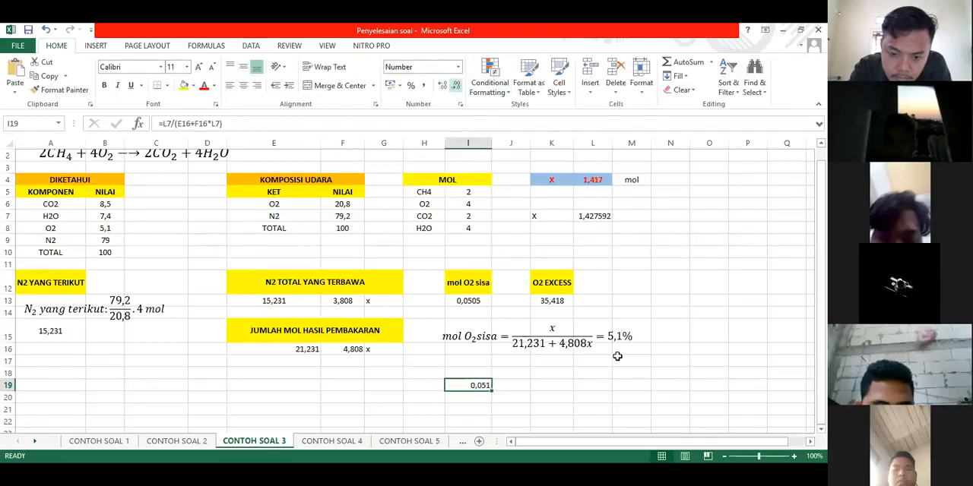
click(619, 385)
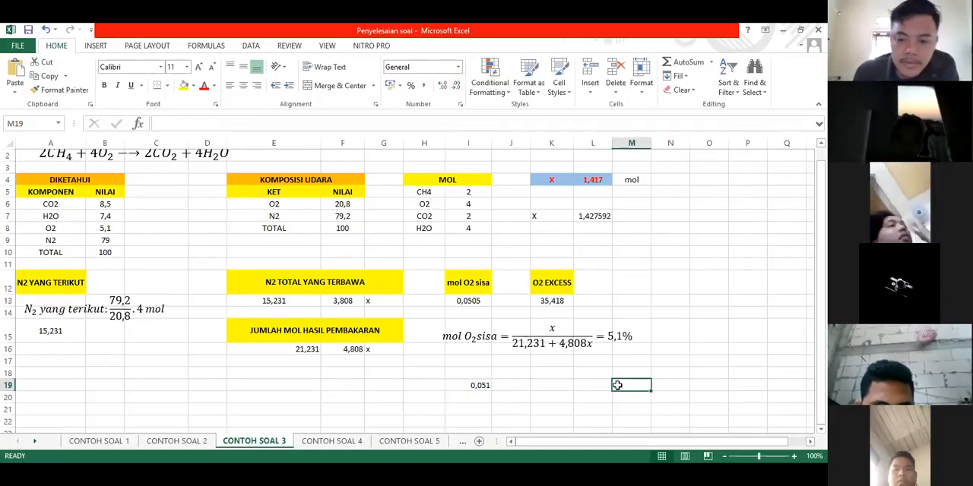
Step: Clear the trial formula from I19 and the trial X label and value from K7:L7
click(481, 385)
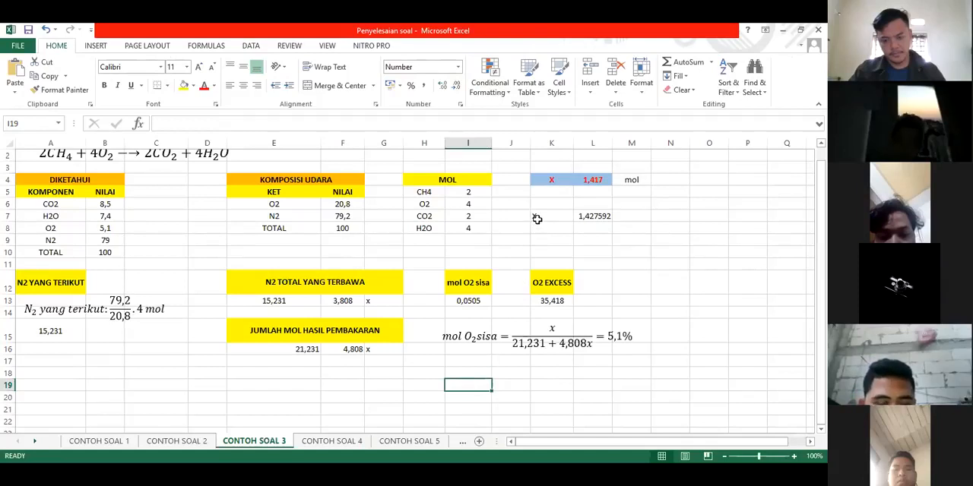
drag(536, 217, 580, 218)
key(Delete)
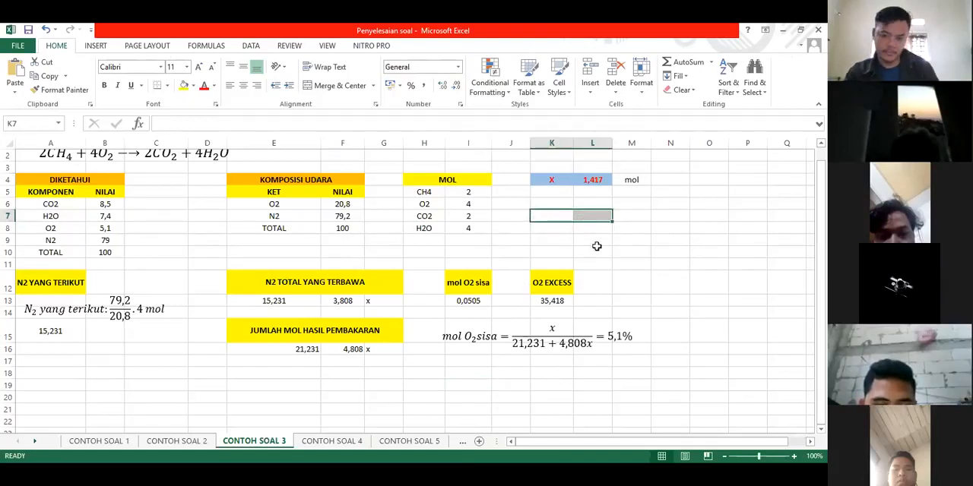
click(596, 248)
Step: Examine the stored X value in L4, the mol O2 sisa formula in I13, and the referenced cells E16 and F16
click(591, 180)
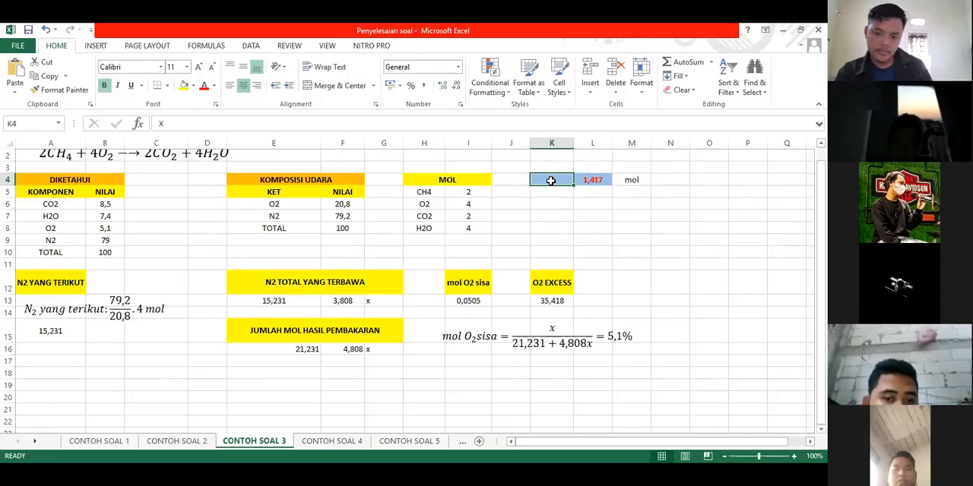
click(516, 124)
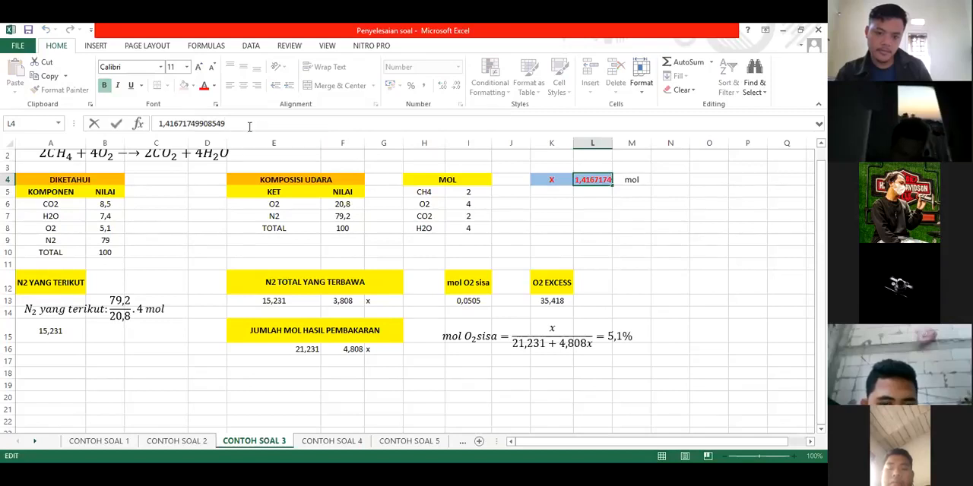
drag(227, 124, 155, 124)
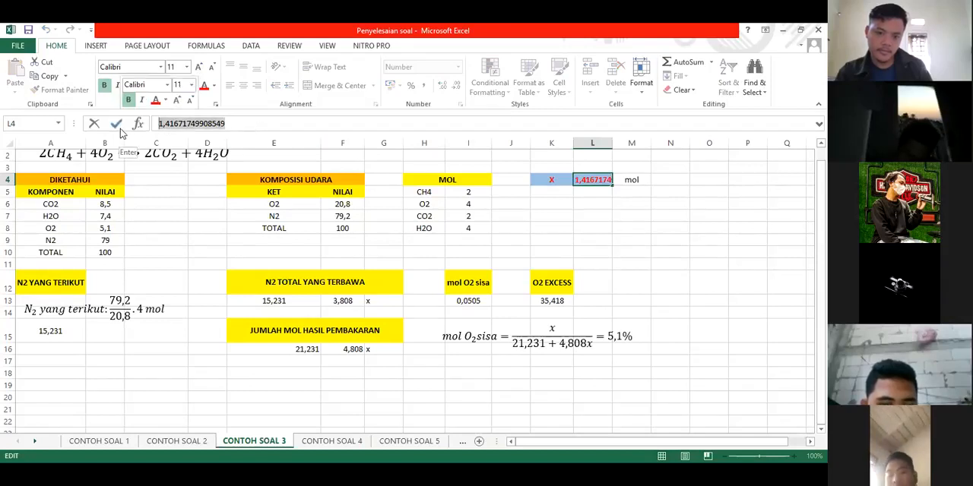
key(Return)
click(469, 300)
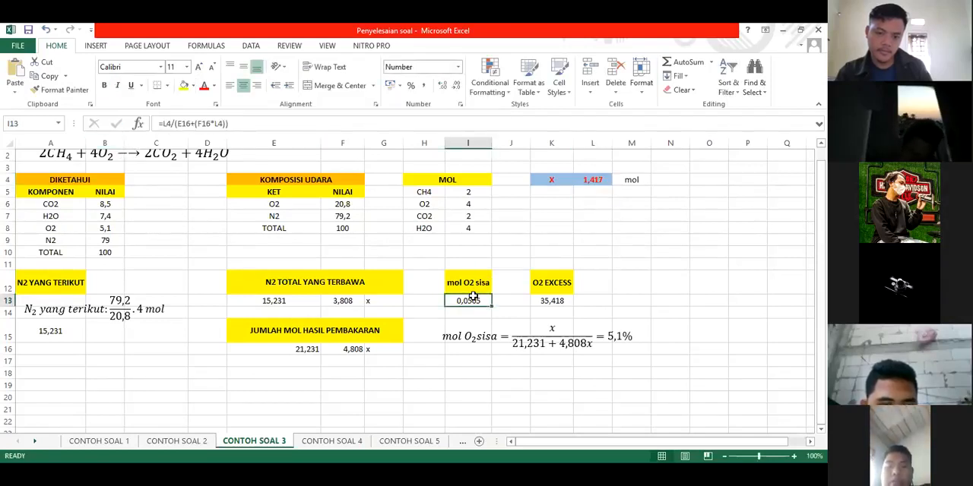
double_click(469, 300)
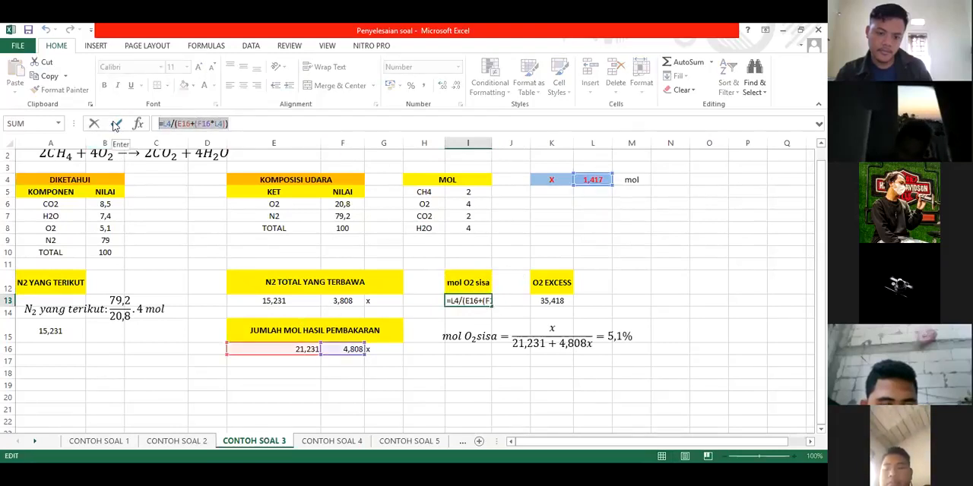
key(Return)
click(459, 301)
click(593, 181)
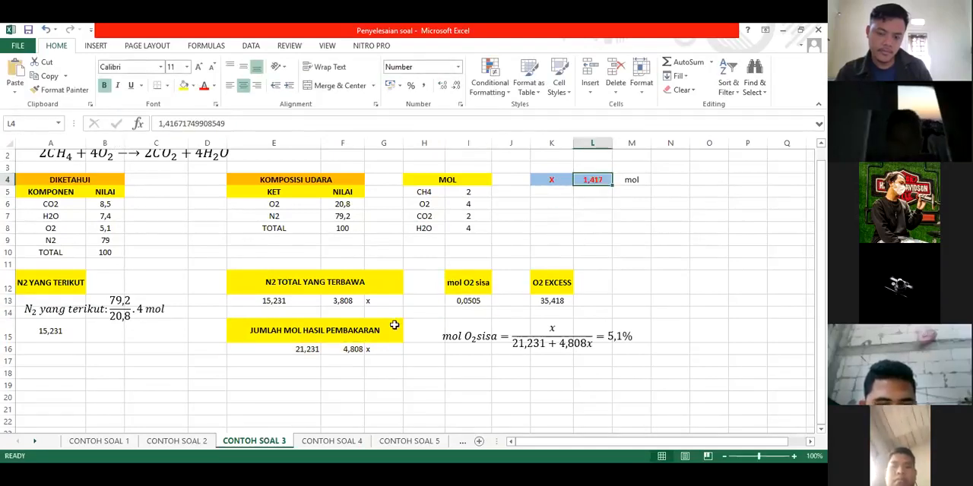
click(298, 352)
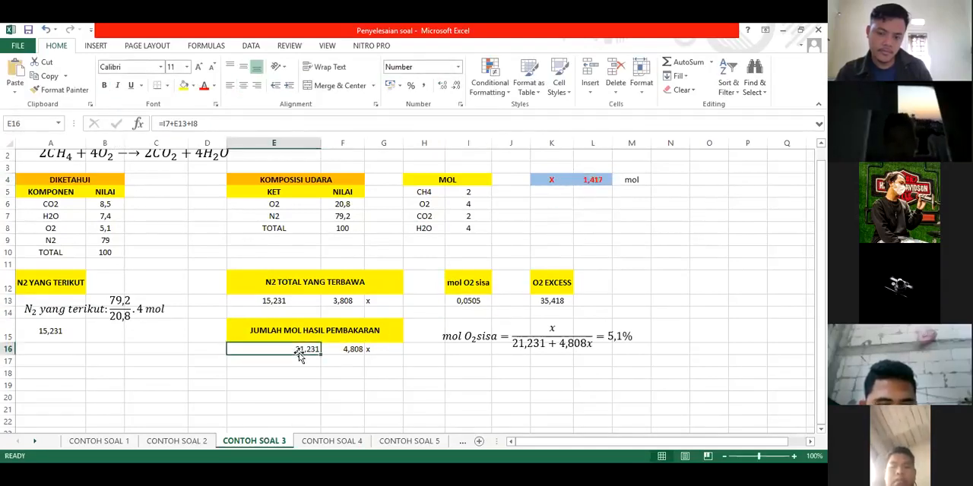
click(356, 349)
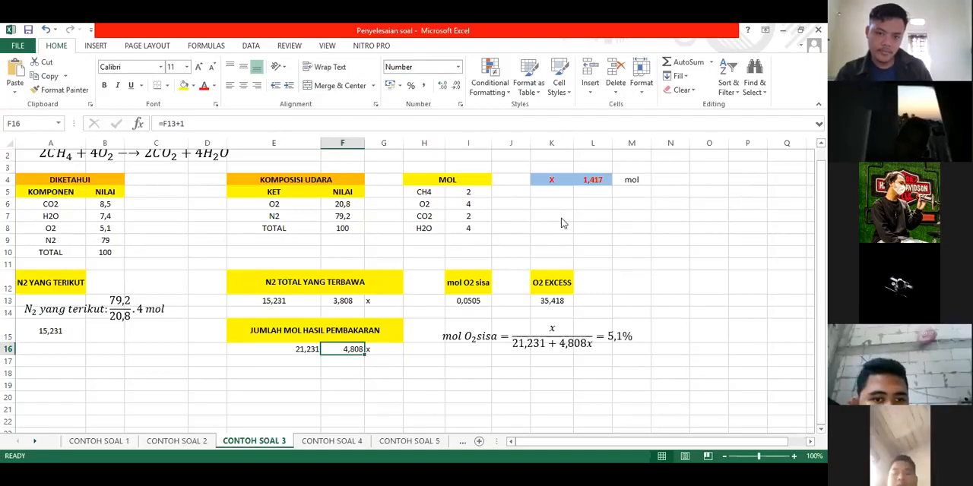
key(alt+Tab)
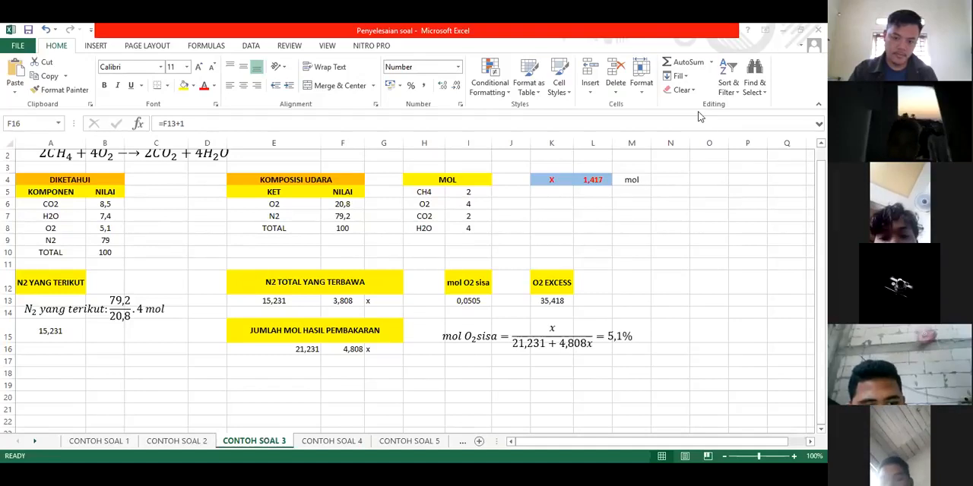
Step: Examine the mol O2 sisa formula in I13 and the numerator x and denominator 21,231 + 4,808x of the equation beside it
click(473, 295)
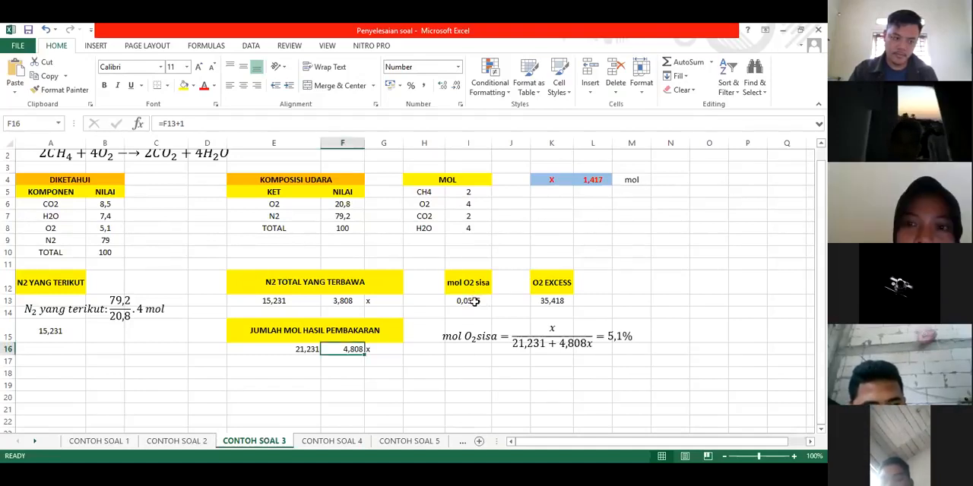
click(473, 302)
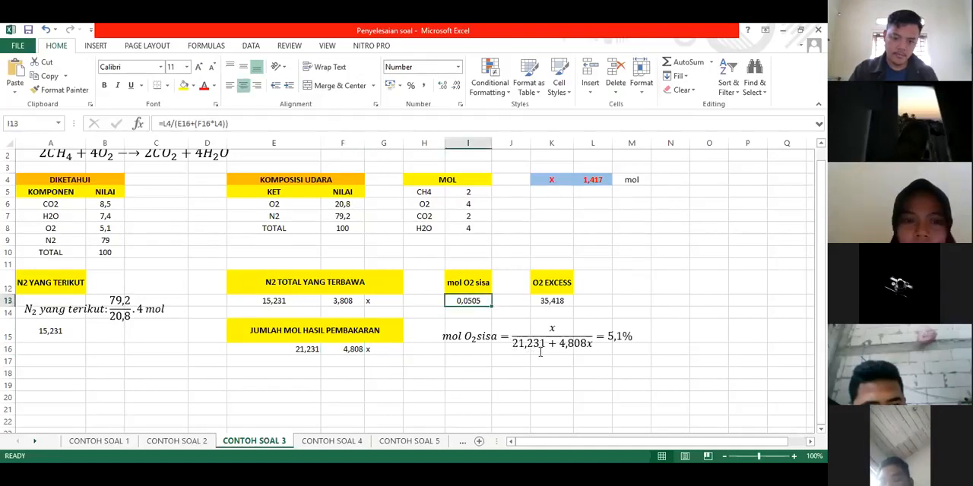
click(541, 352)
click(552, 351)
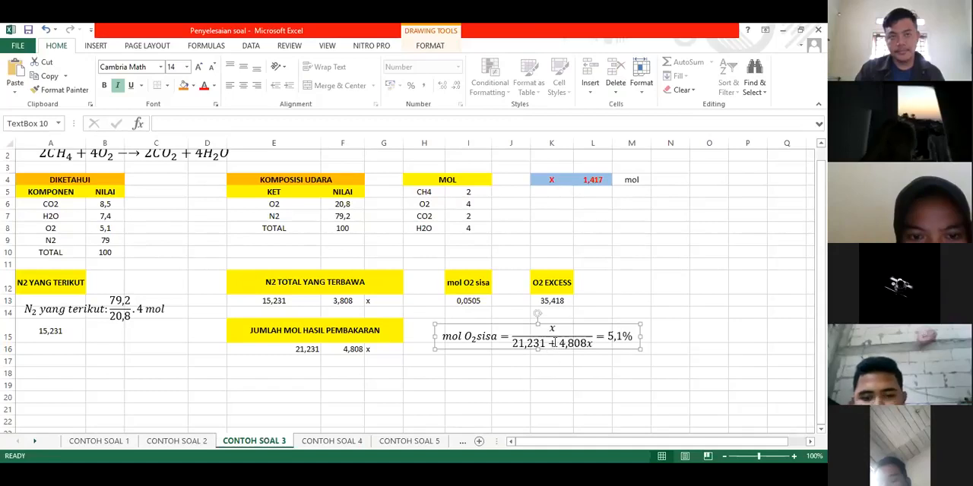
double_click(552, 329)
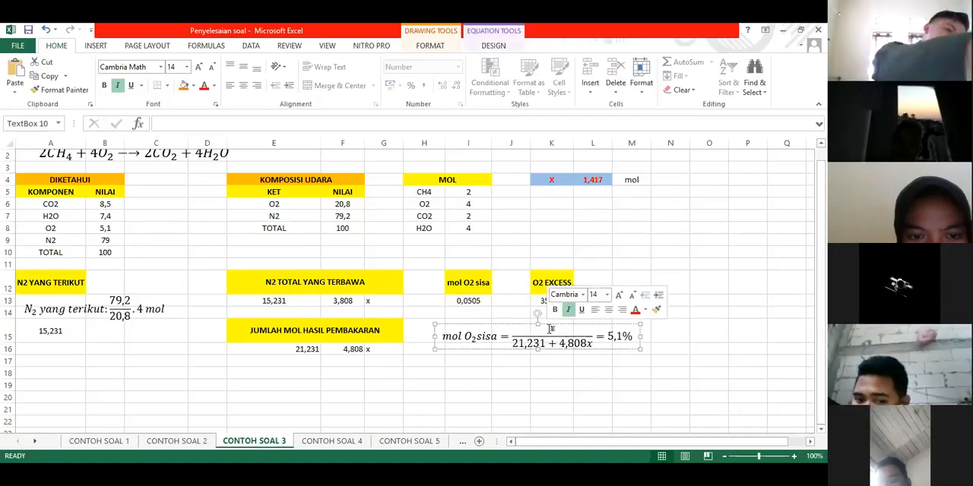
click(555, 330)
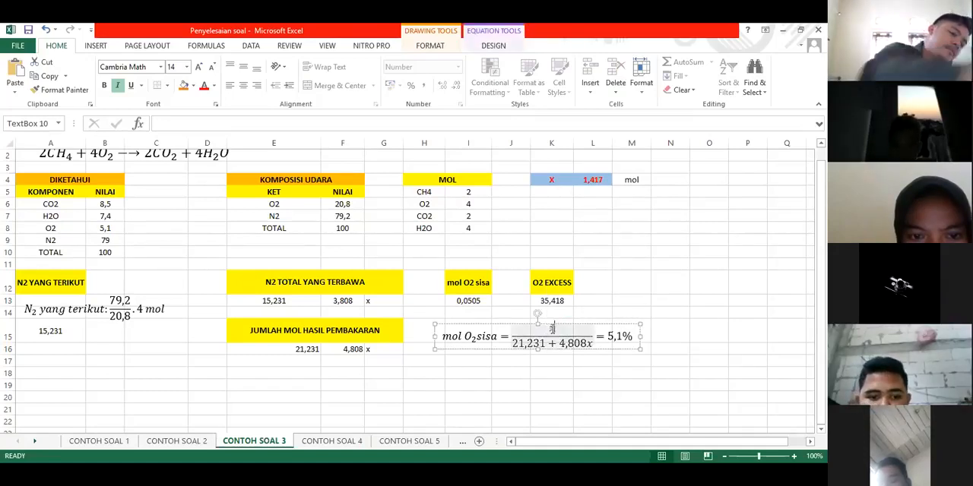
double_click(553, 329)
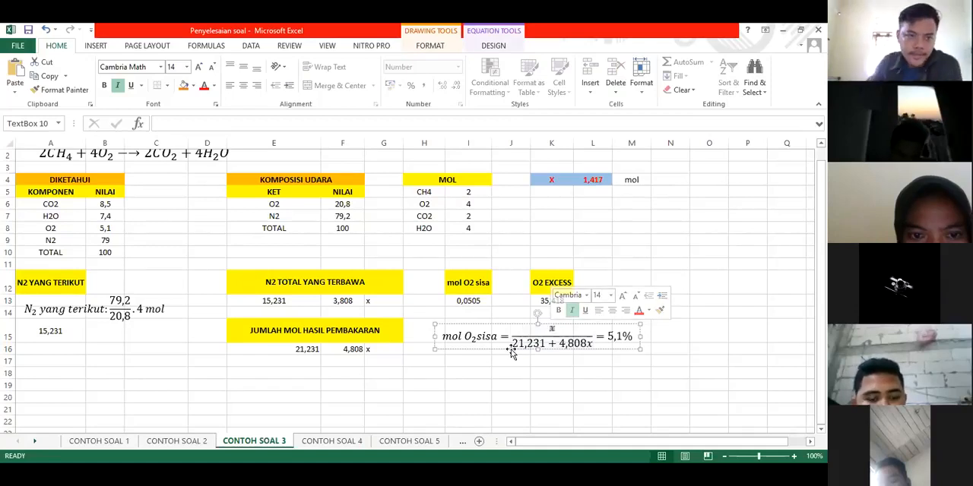
click(523, 344)
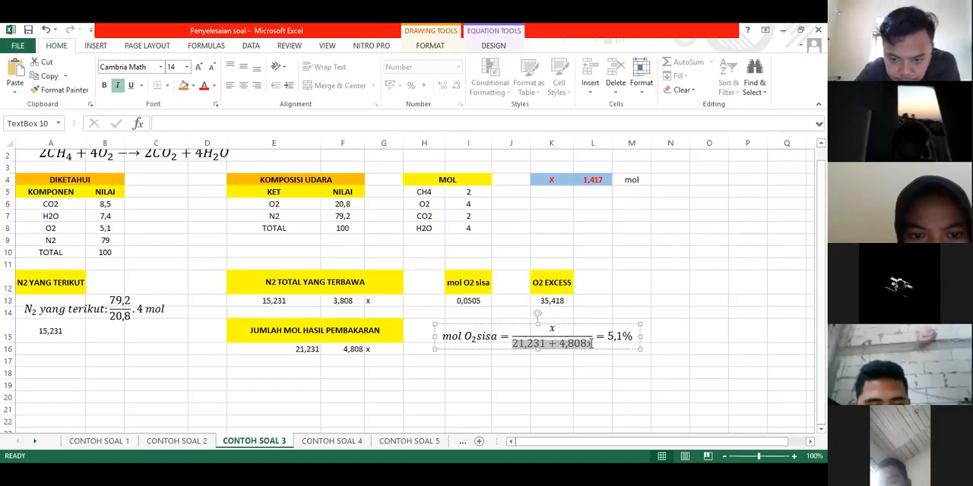
drag(592, 343, 595, 347)
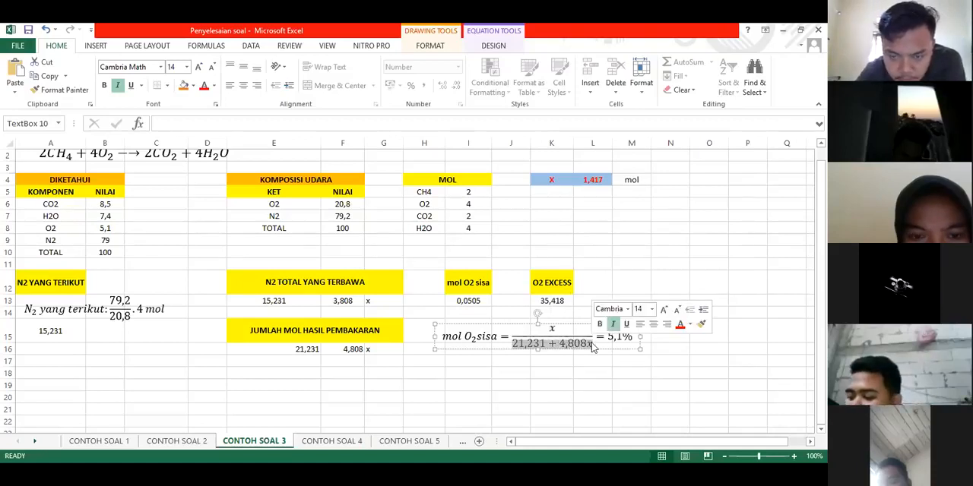
click(575, 363)
drag(513, 344, 598, 341)
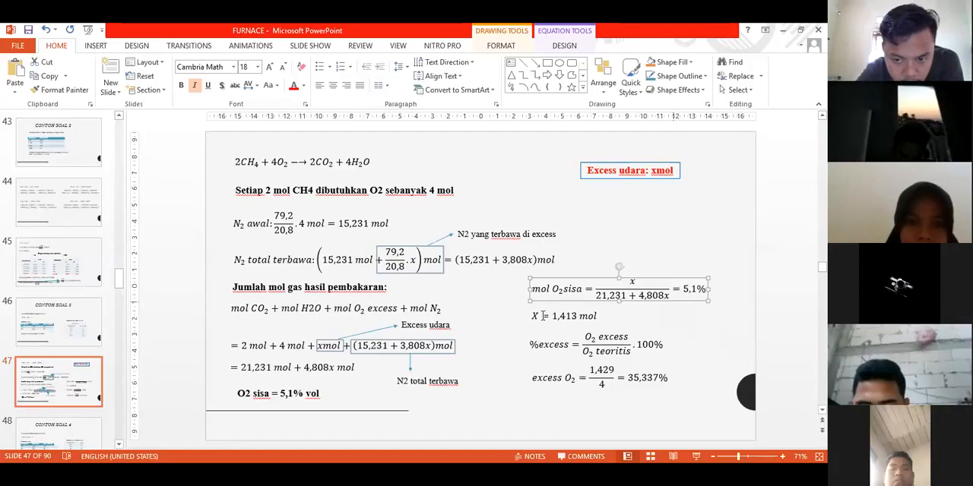
Step: Switch to slide 47 of the FURNACE presentation and compare the total combustion gas moles expression with the mol O2 sisa fraction
drag(241, 367, 351, 365)
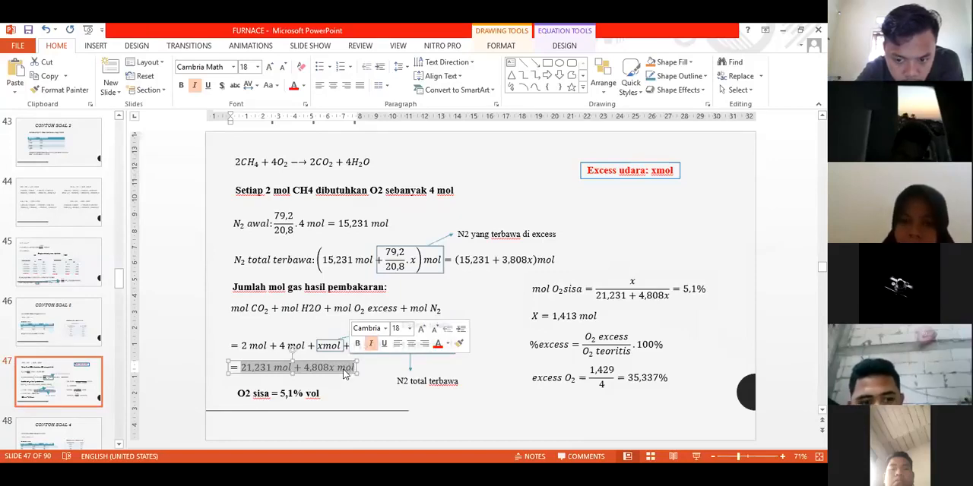
click(348, 393)
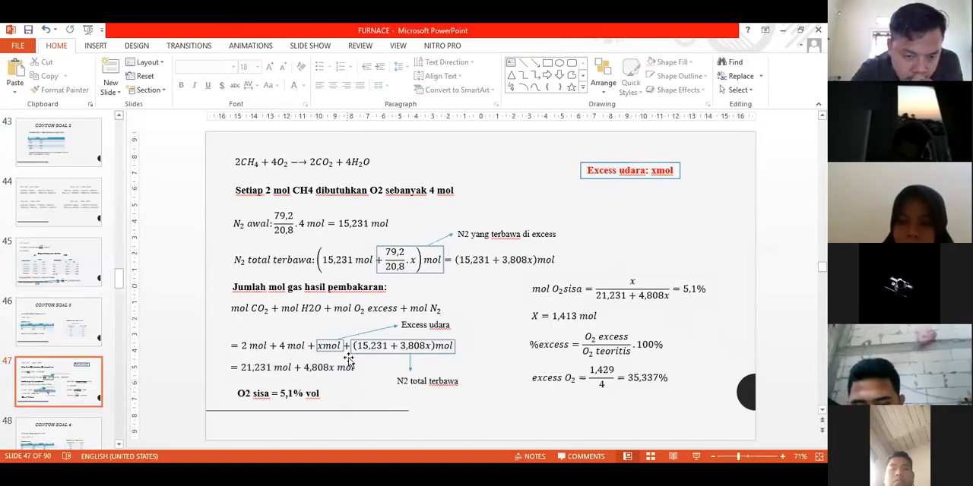
click(275, 367)
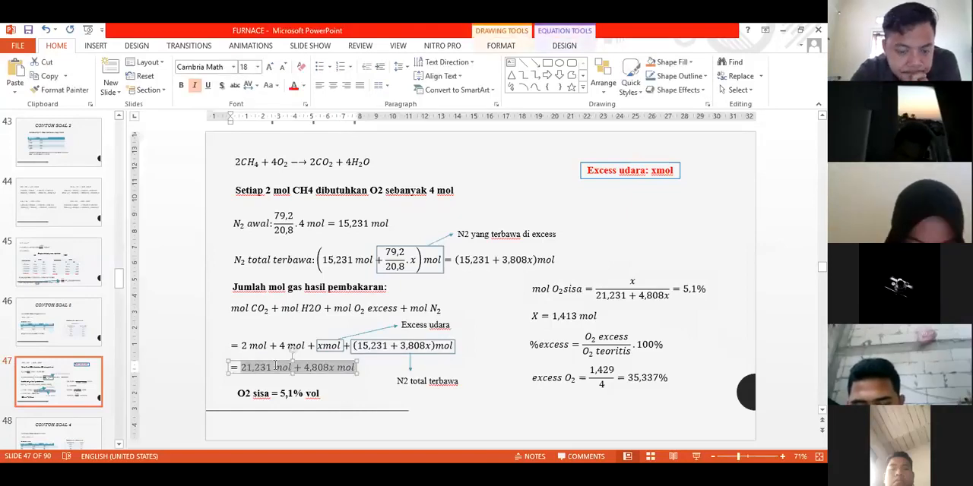
click(643, 303)
drag(598, 295, 670, 295)
drag(355, 370, 231, 368)
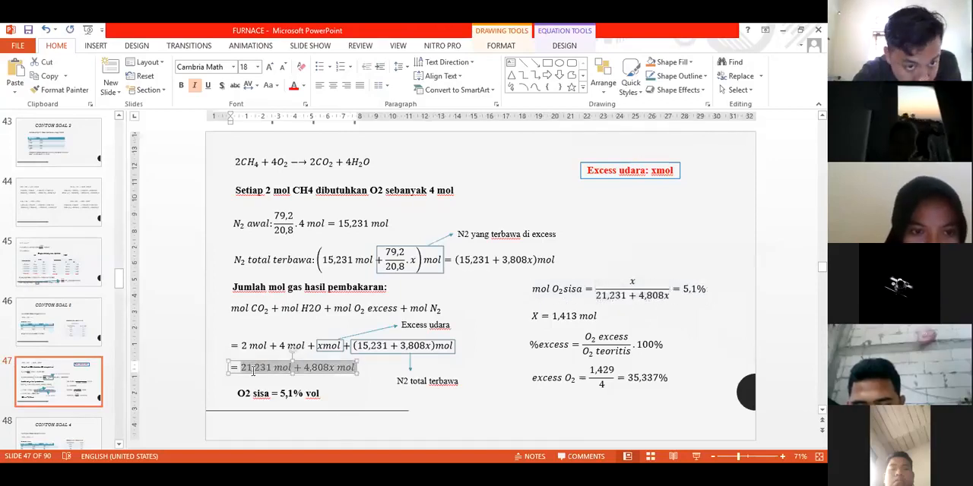
click(631, 282)
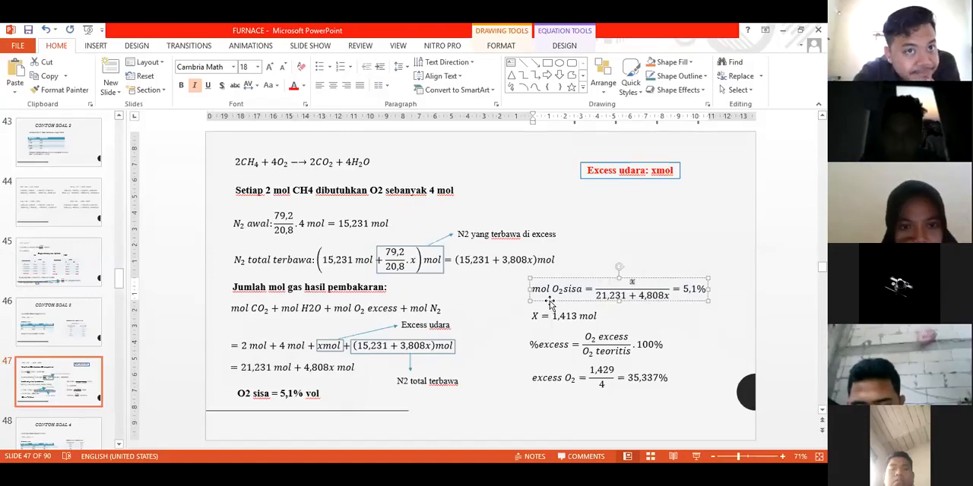
click(683, 299)
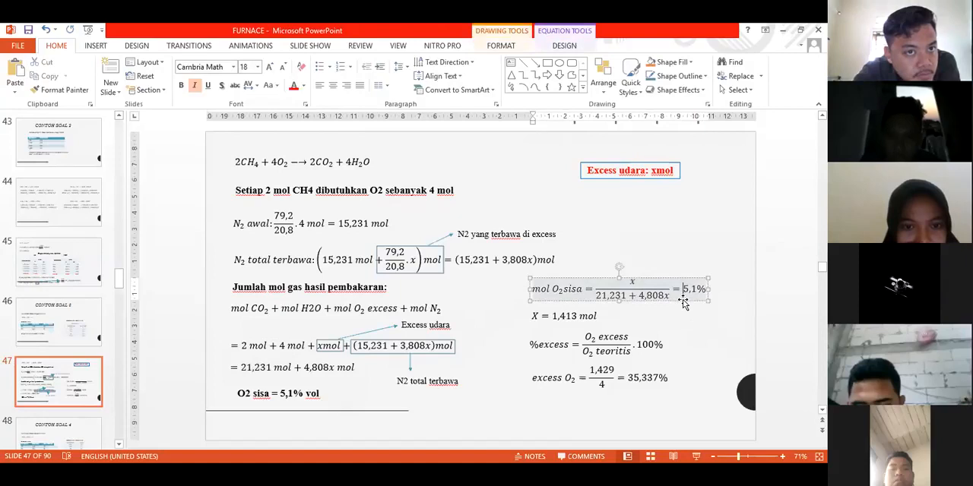
click(684, 301)
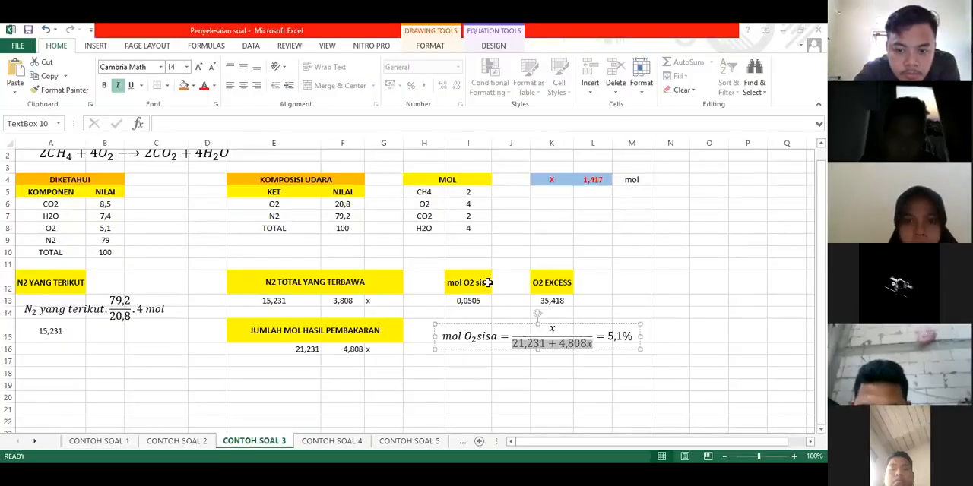
Step: Return to the Excel sheet CONTOH SOAL 3 and enter the label x in K6 with a trial value of 1,5 in L6
key(Escape)
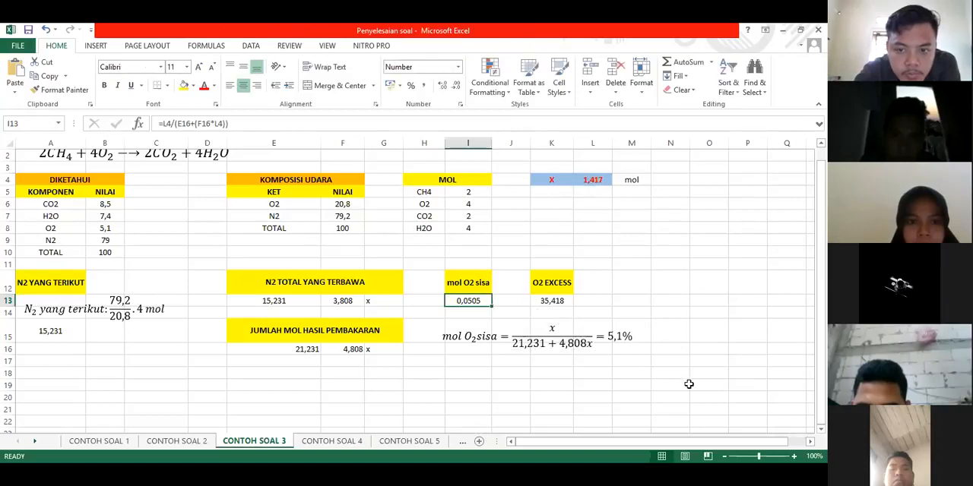
click(544, 214)
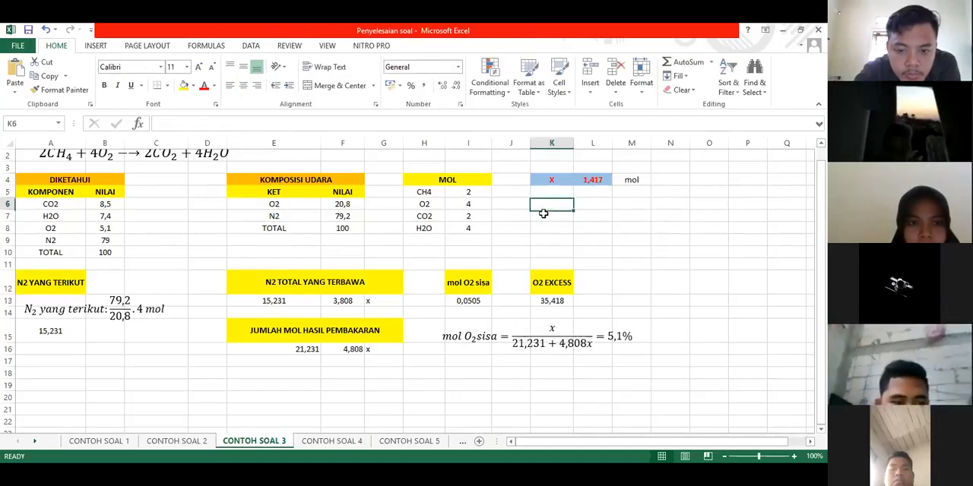
key(Up)
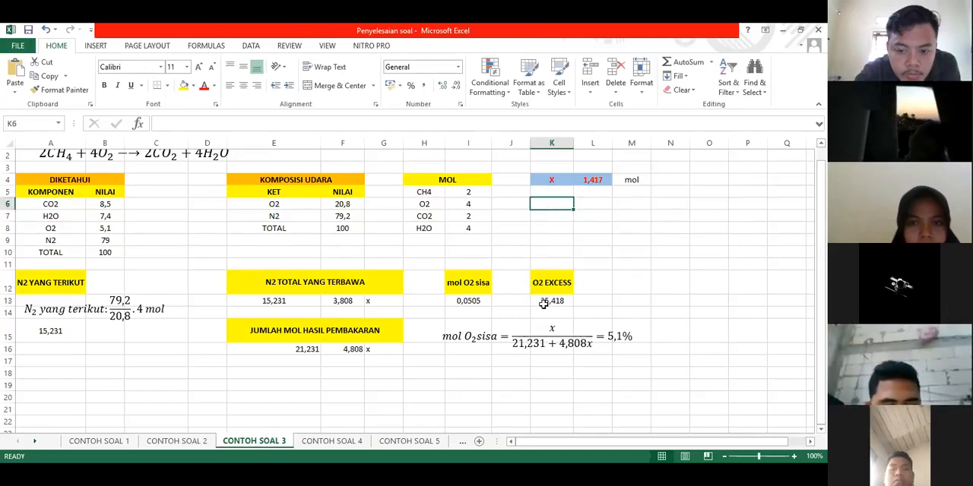
click(554, 330)
double_click(554, 331)
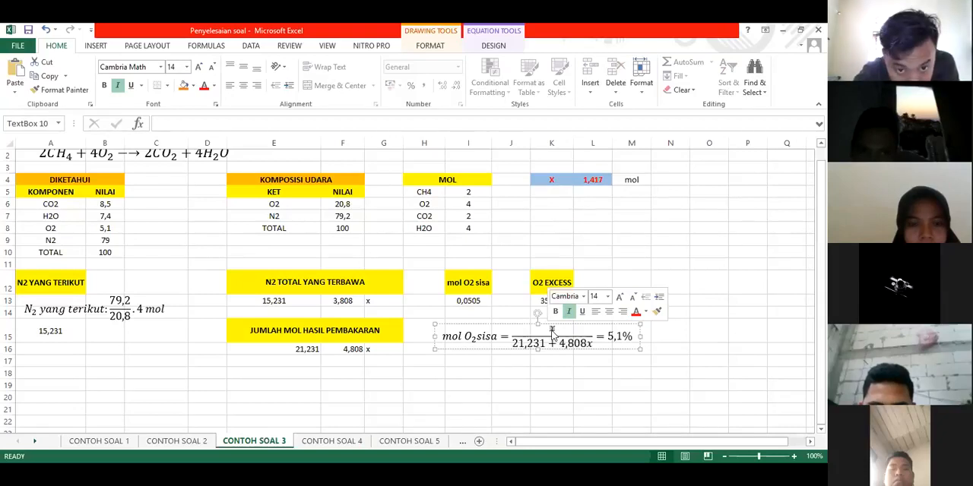
click(557, 212)
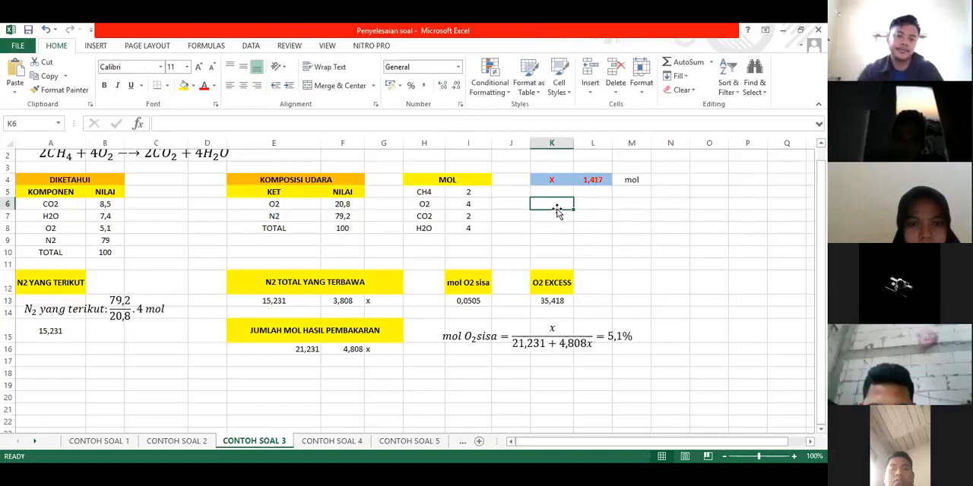
text(x)
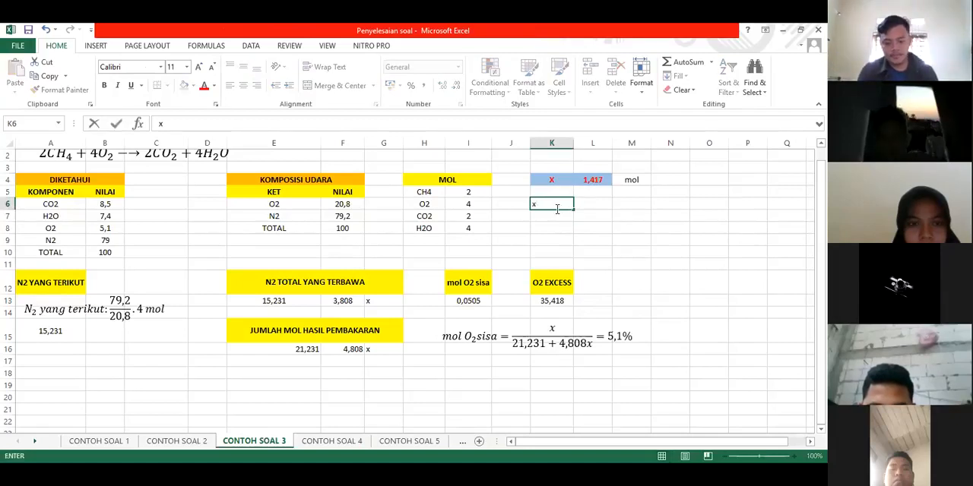
key(Tab)
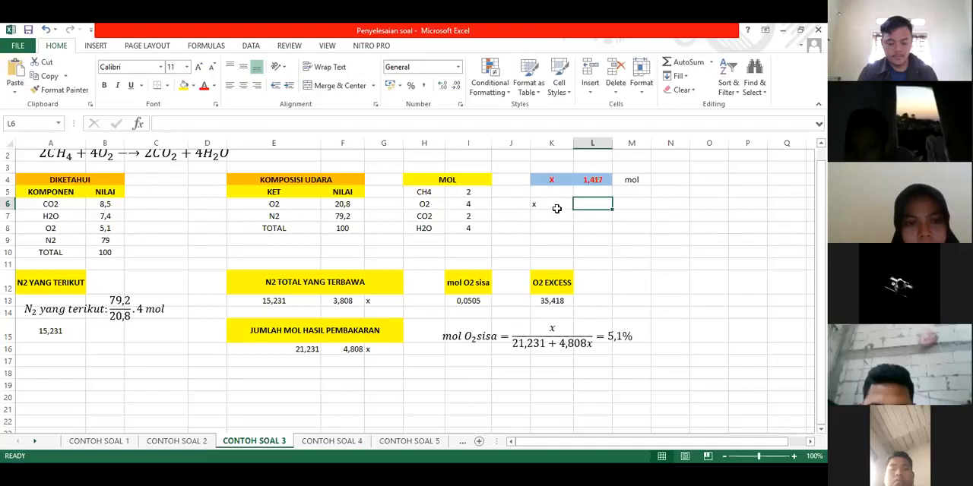
text(1,5)
Step: Centre the x label and its trial value in K6:L6
click(558, 213)
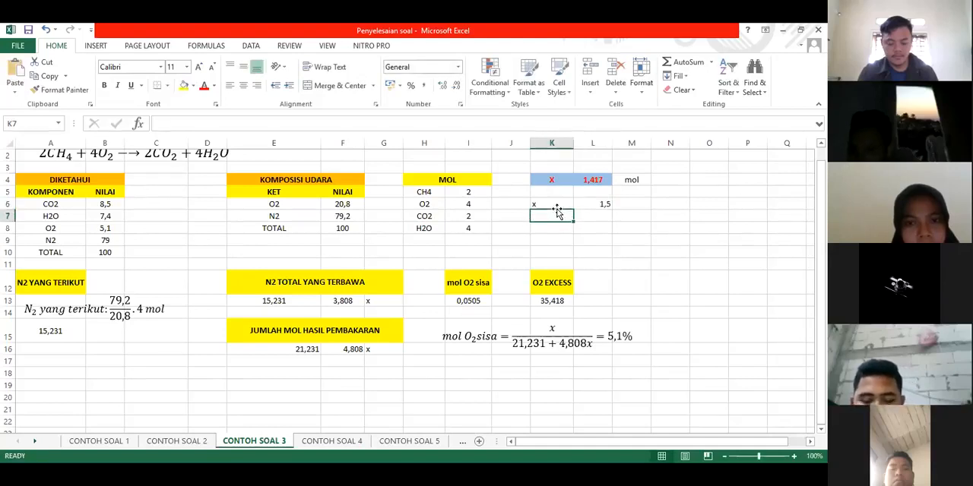
drag(544, 201, 604, 203)
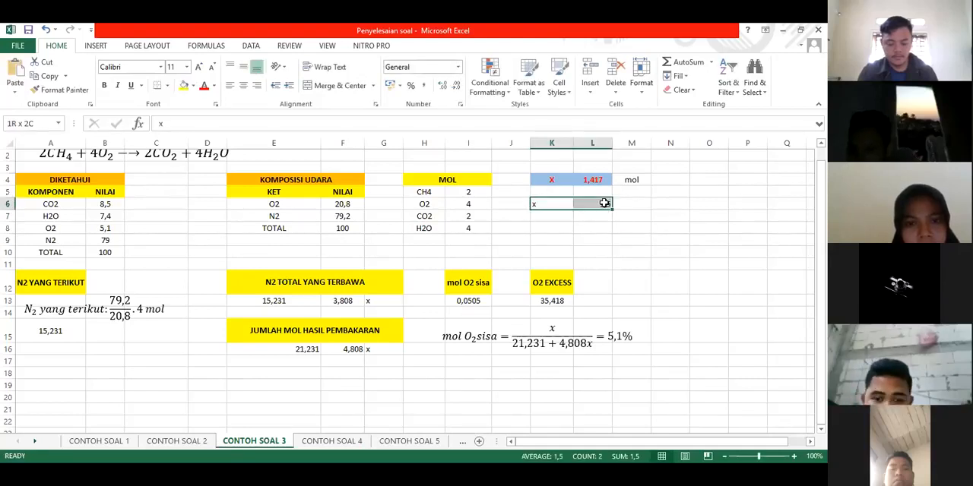
click(243, 85)
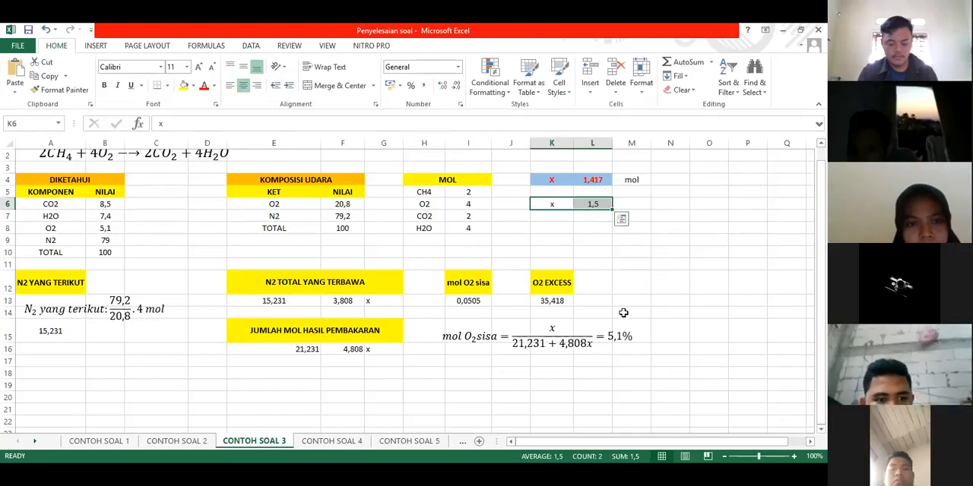
click(619, 387)
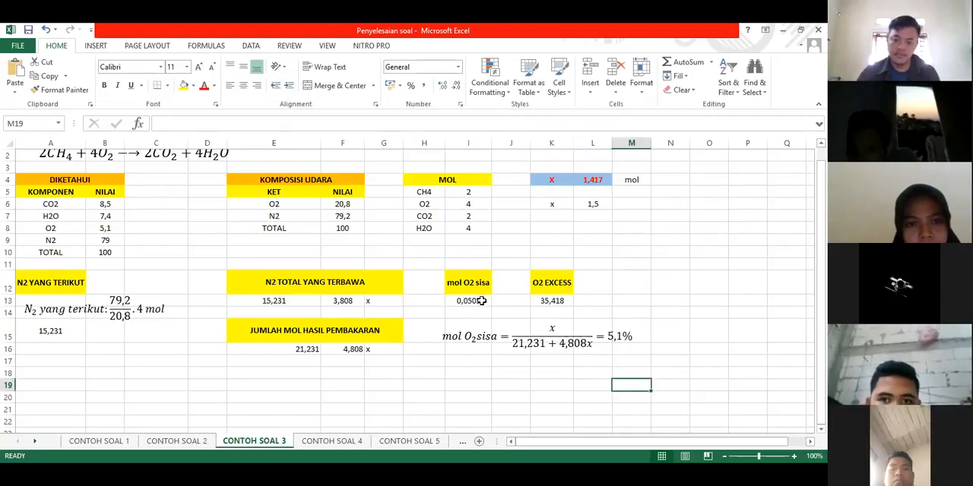
Step: Compare the trial X in K6:L6 with the x in the numerator of the mol O2 sisa equation
click(553, 329)
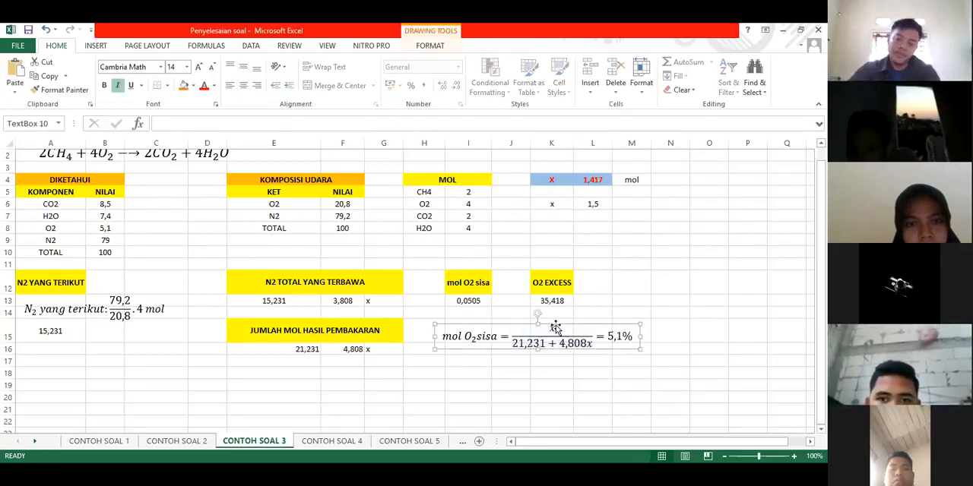
drag(568, 204, 579, 204)
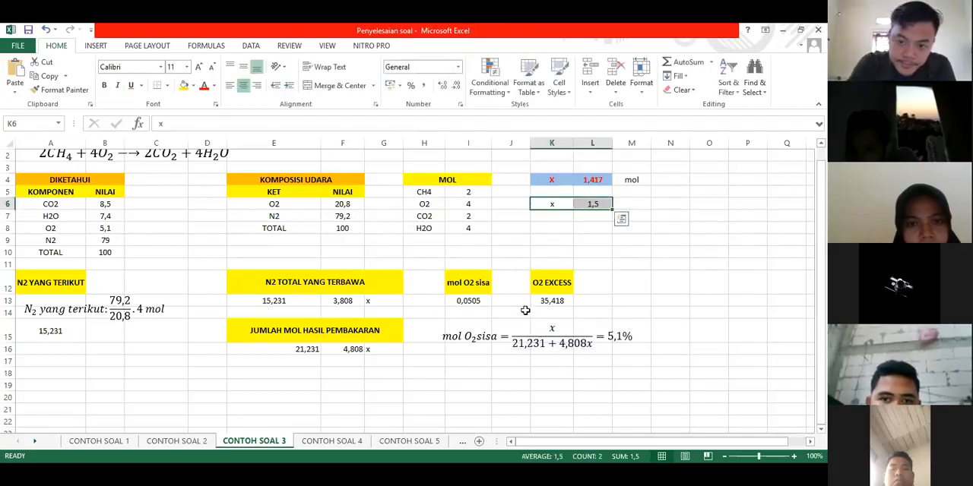
click(552, 328)
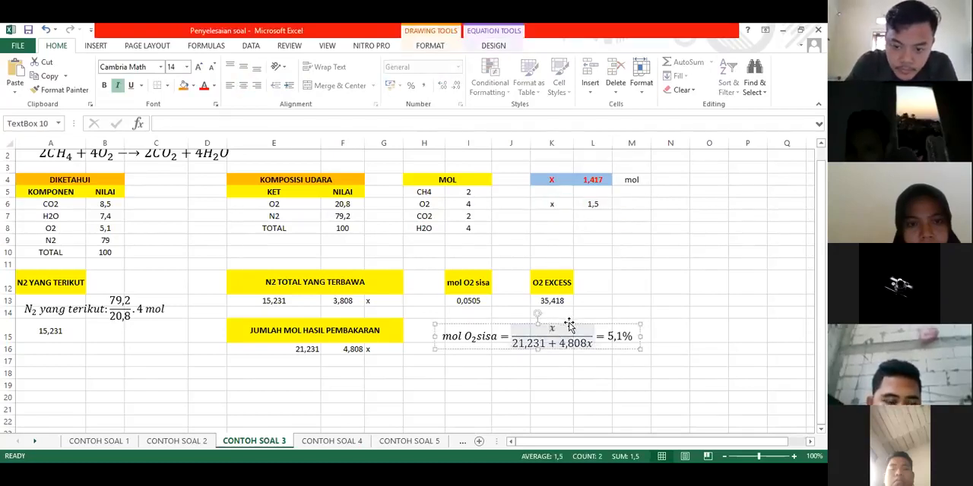
click(571, 326)
click(554, 327)
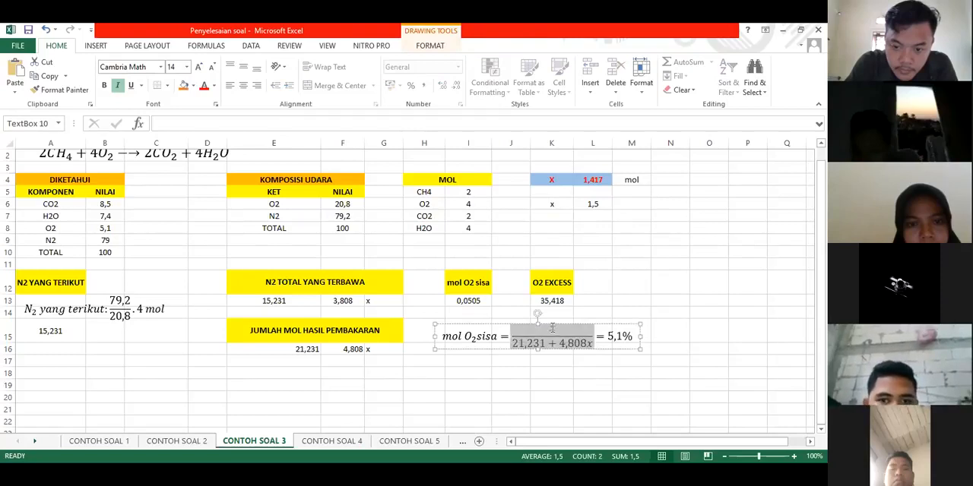
click(554, 330)
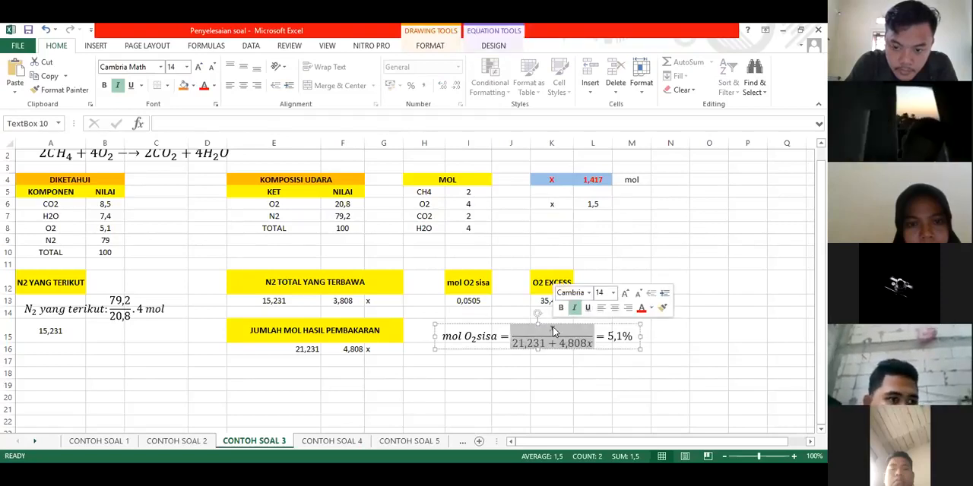
click(536, 372)
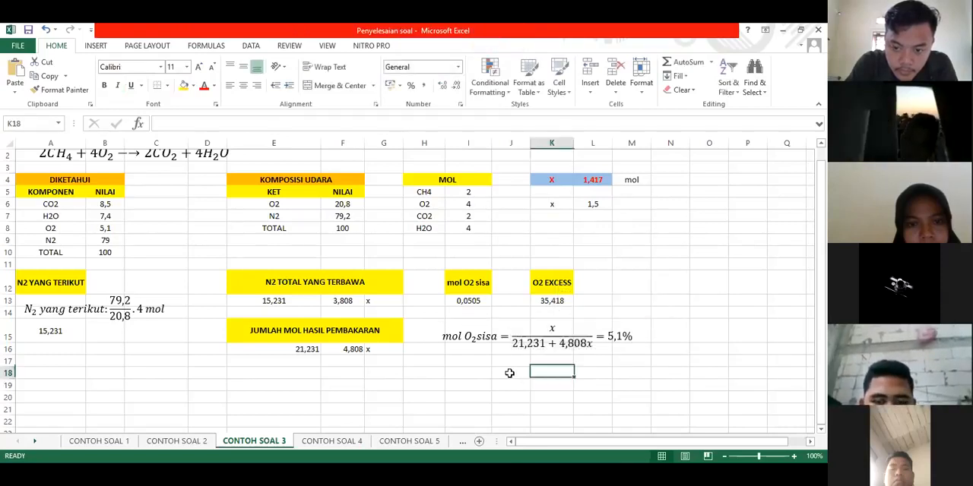
Step: Enter the mol O2 sisa formula =L6/(E16+F16*L6) in I18, using the trial X and the combustion mole totals
click(479, 373)
text(=)
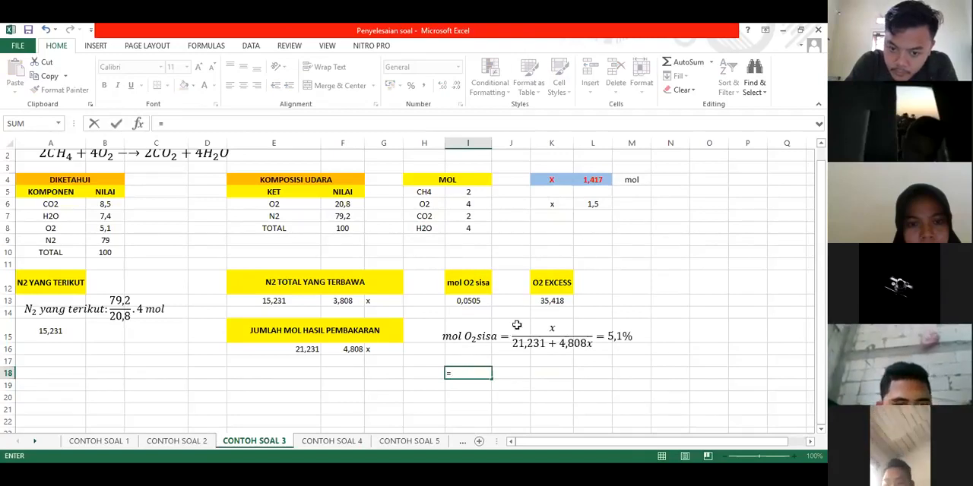
click(596, 204)
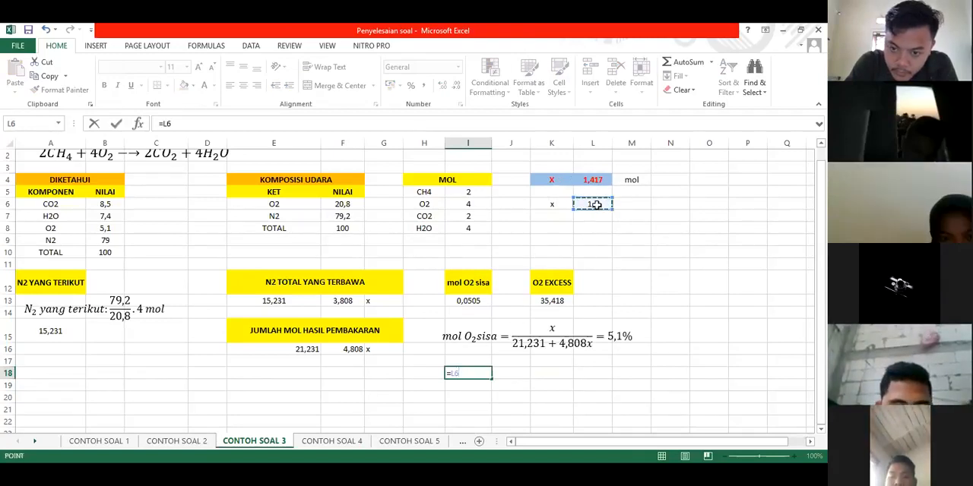
text(/)
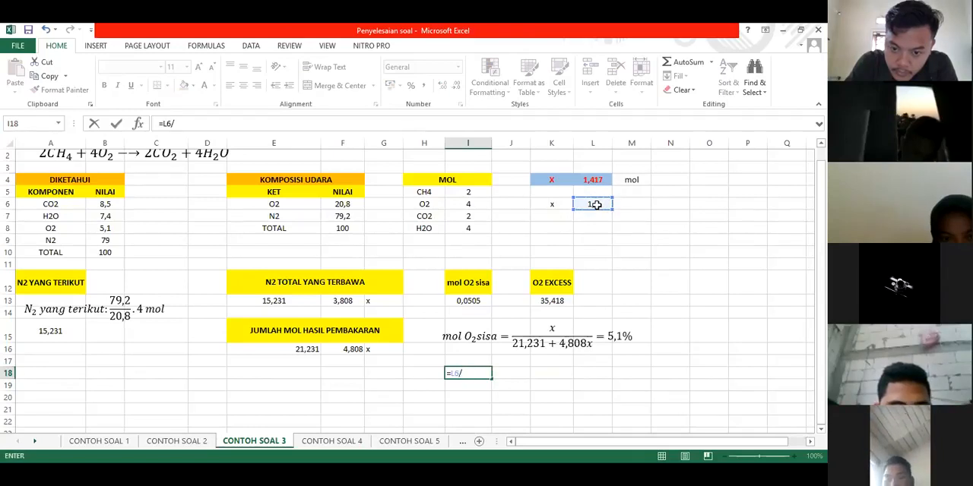
click(307, 351)
text(+)
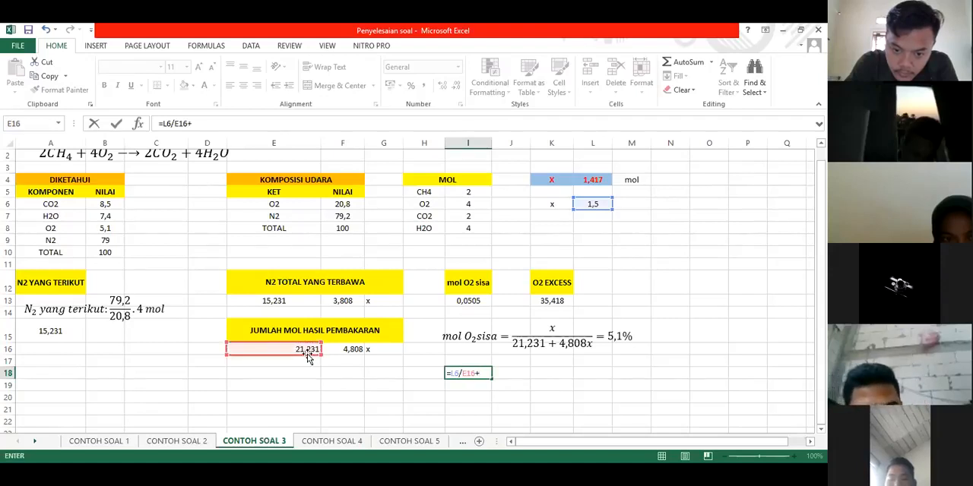
click(350, 350)
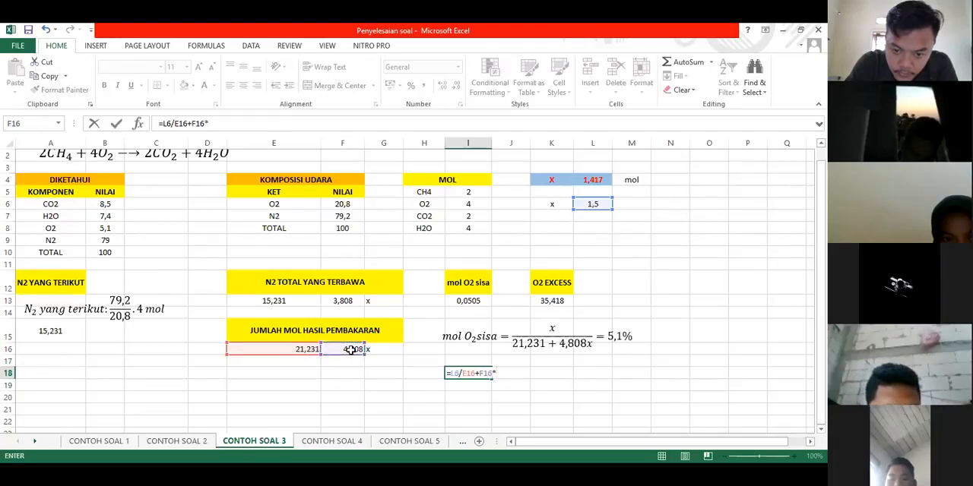
click(598, 205)
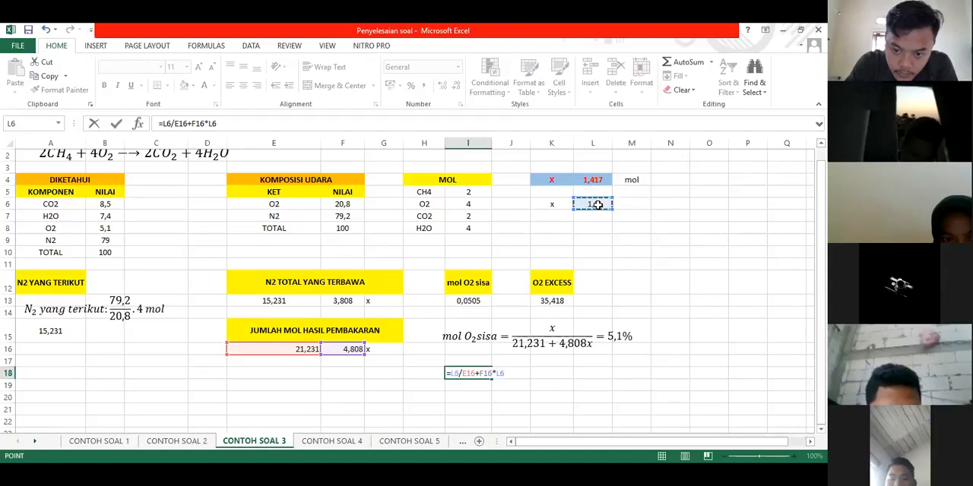
click(175, 125)
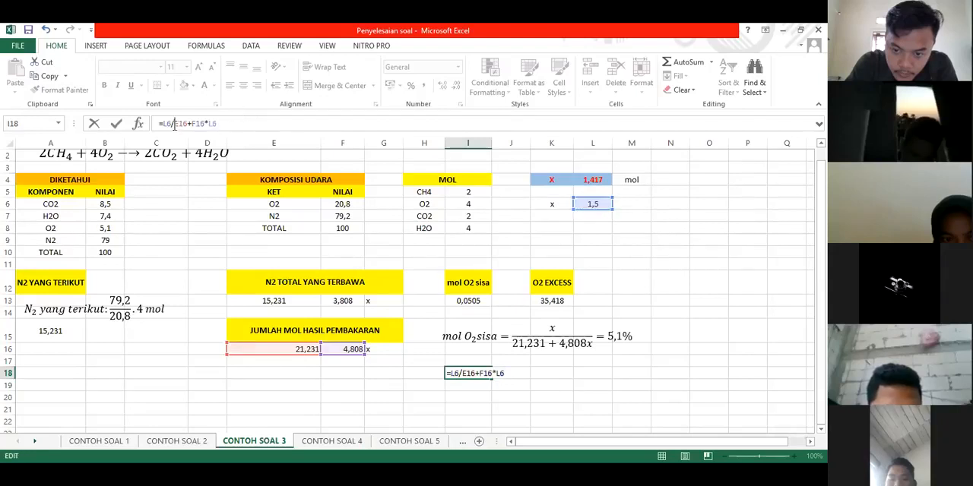
text(()
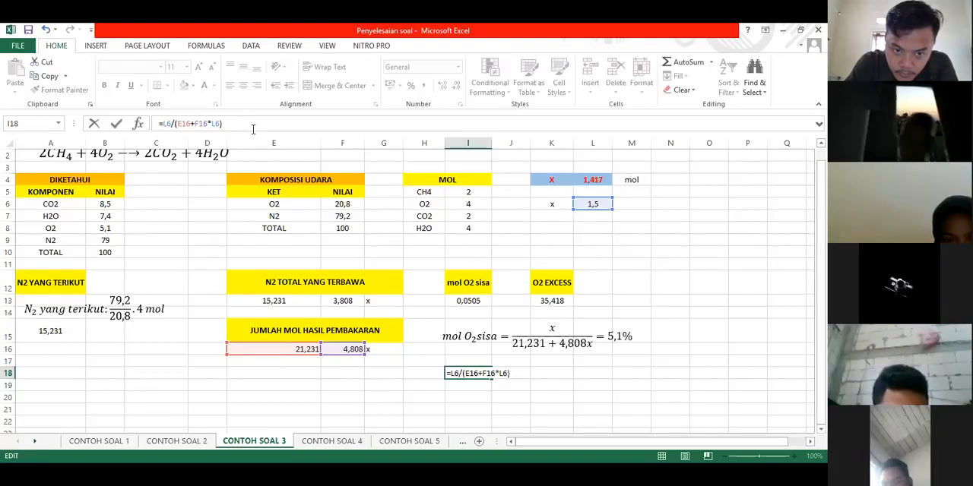
key(Return)
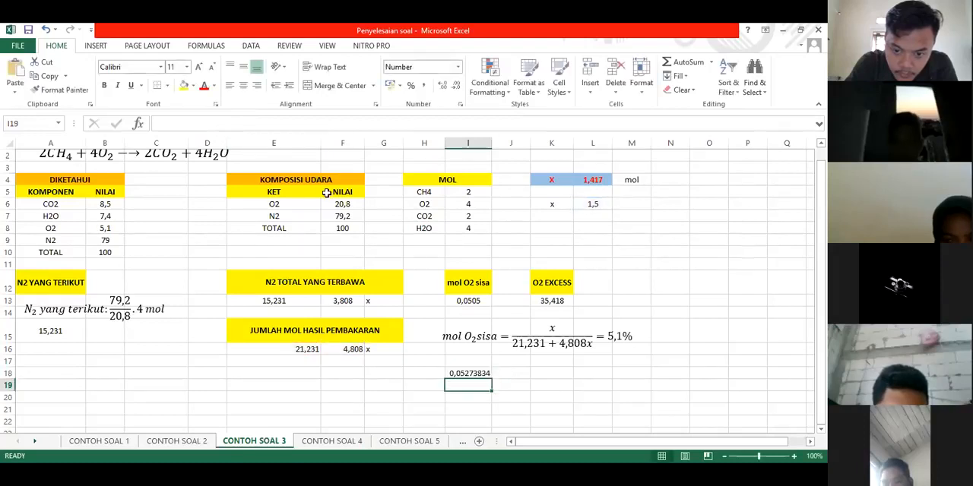
Step: Compare the trial mol O2 sisa fraction in I18 with the 5,1% target in the equation
click(480, 373)
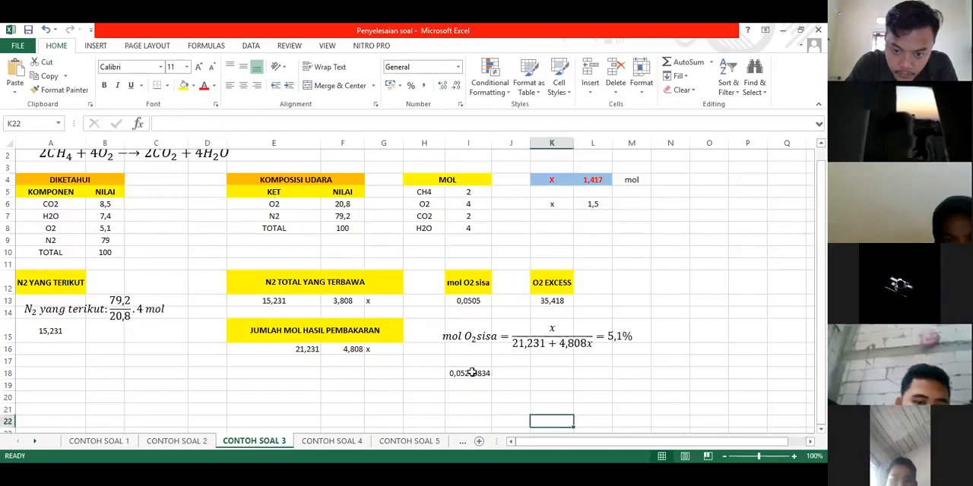
click(631, 335)
click(477, 373)
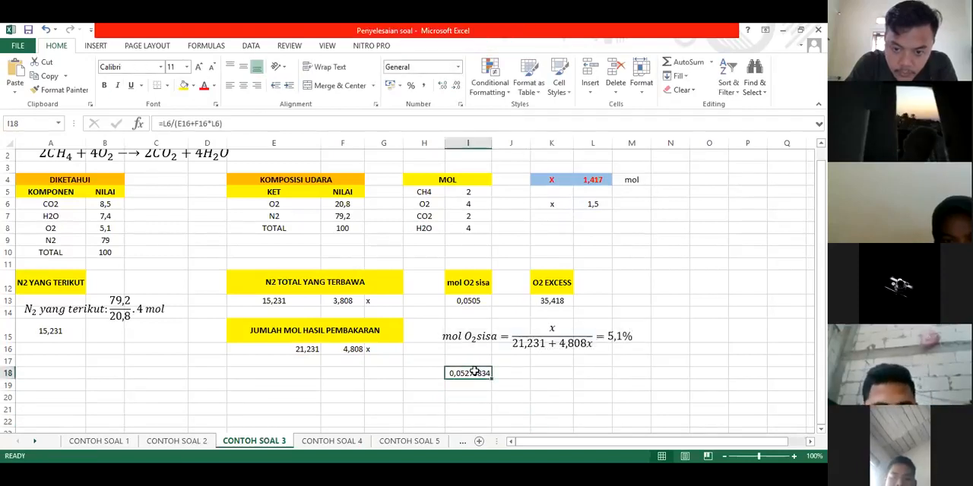
click(497, 387)
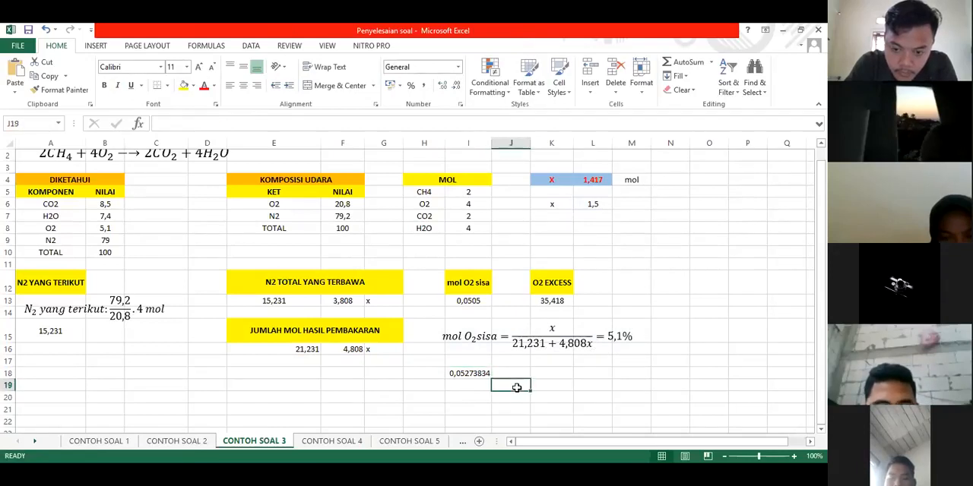
Step: Convert the I18 fraction to a percentage in I19 with =I18*100 and put a % label in J19
click(466, 386)
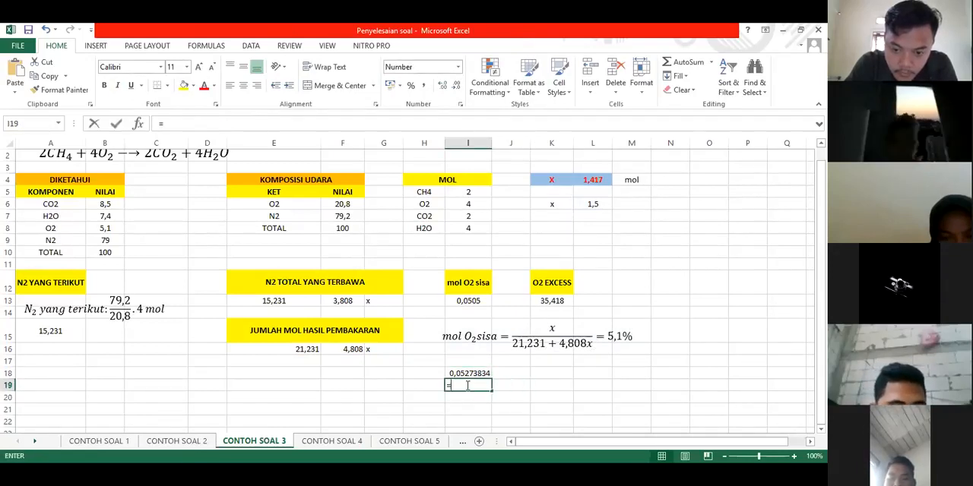
text(=)
key(Up)
text(*100)
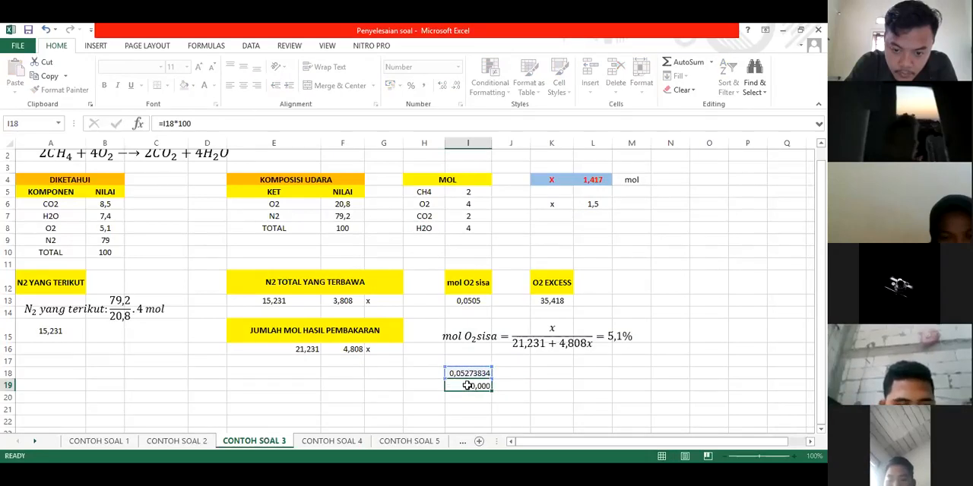
key(Return)
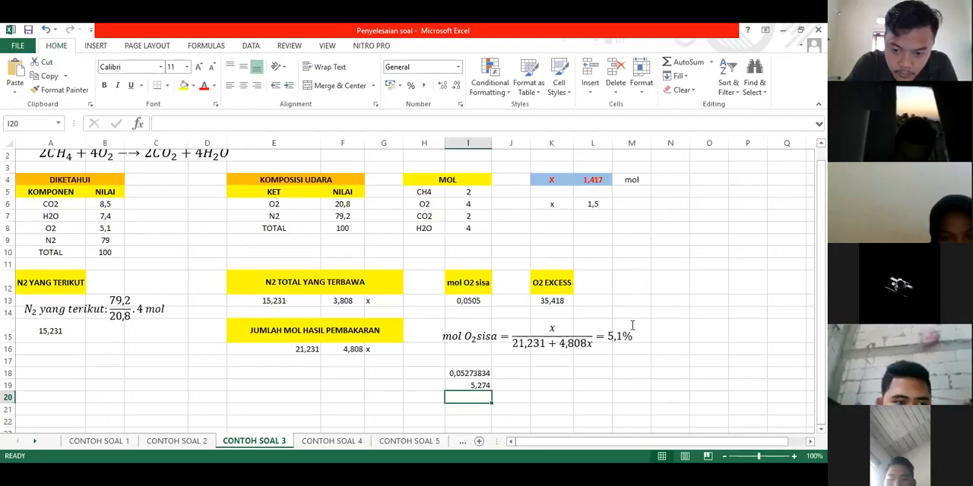
click(505, 385)
text(%)
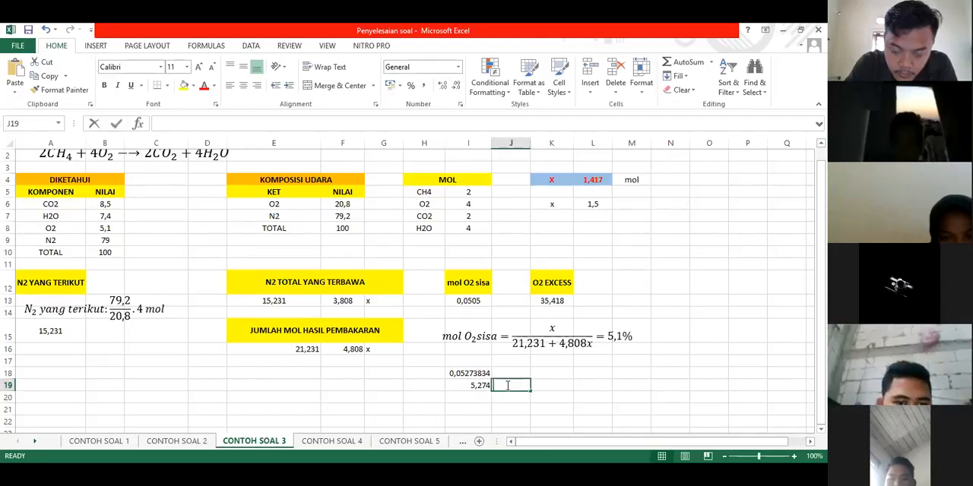
key(Return)
Step: Start a Goal Seek with the mol O2 sisa formula cell I18 as the set cell, keeping the dialog clear of the equation
click(460, 373)
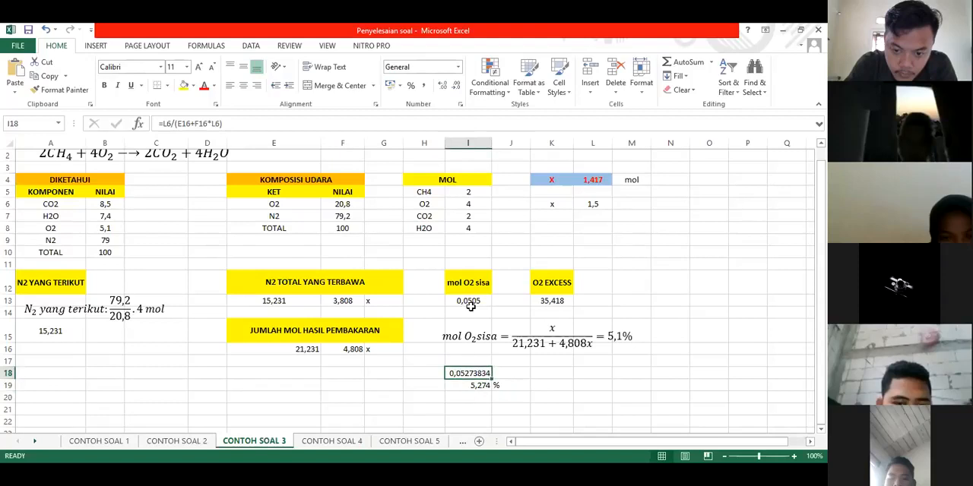
click(248, 47)
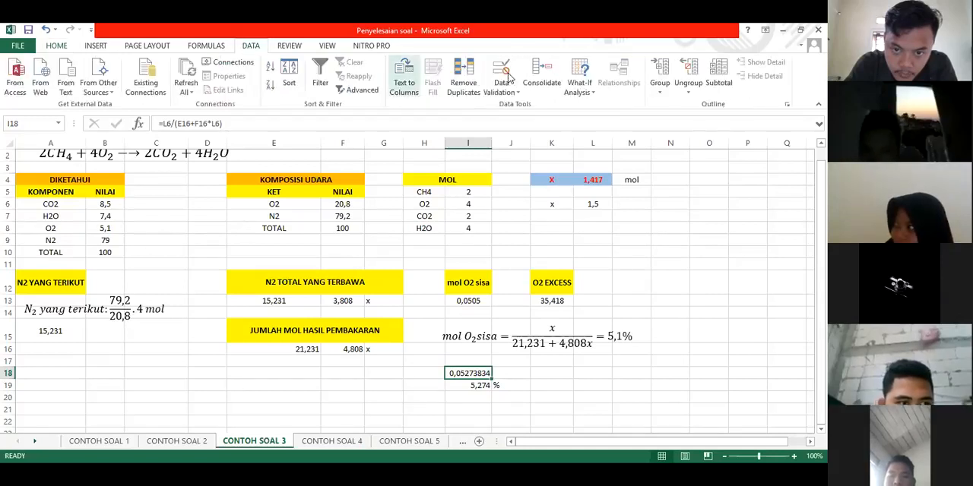
click(590, 94)
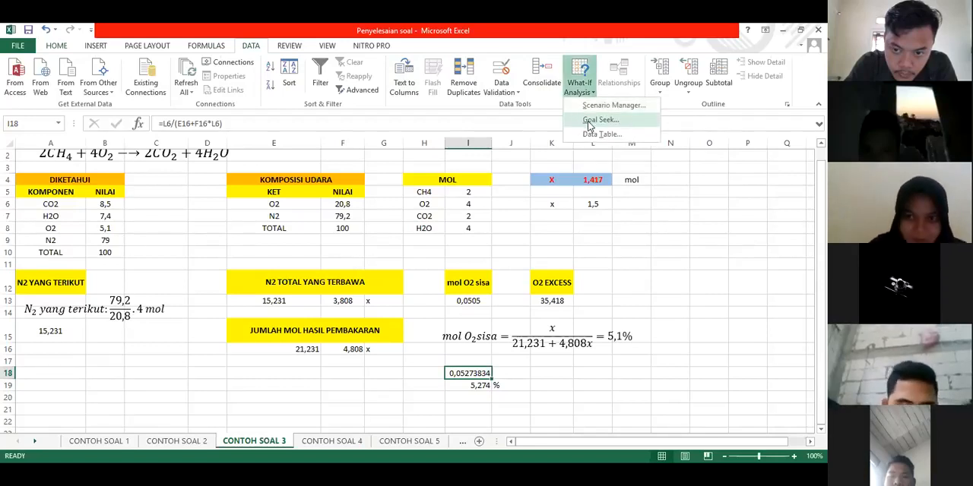
click(598, 119)
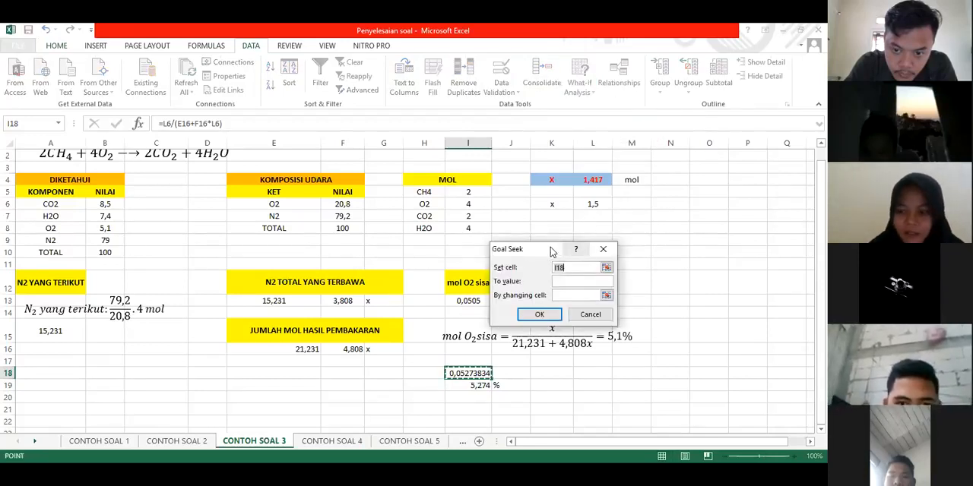
drag(541, 250, 685, 316)
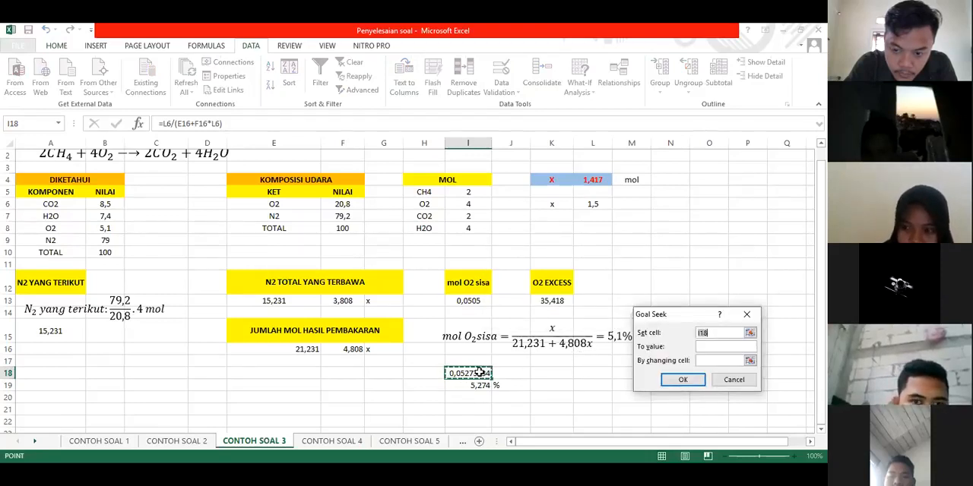
click(480, 372)
Step: Run Goal Seek to the value 0,051 by changing the trial X in L6, and keep the solution
click(706, 347)
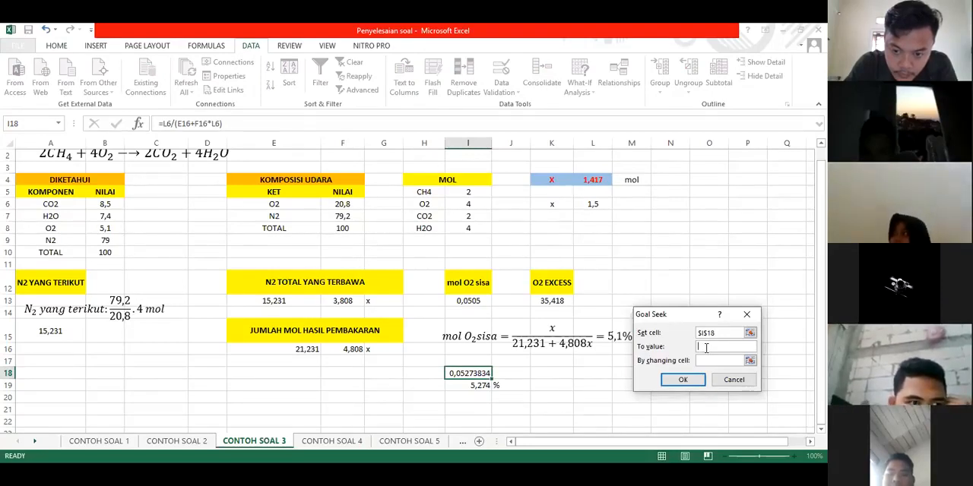
text(0,)
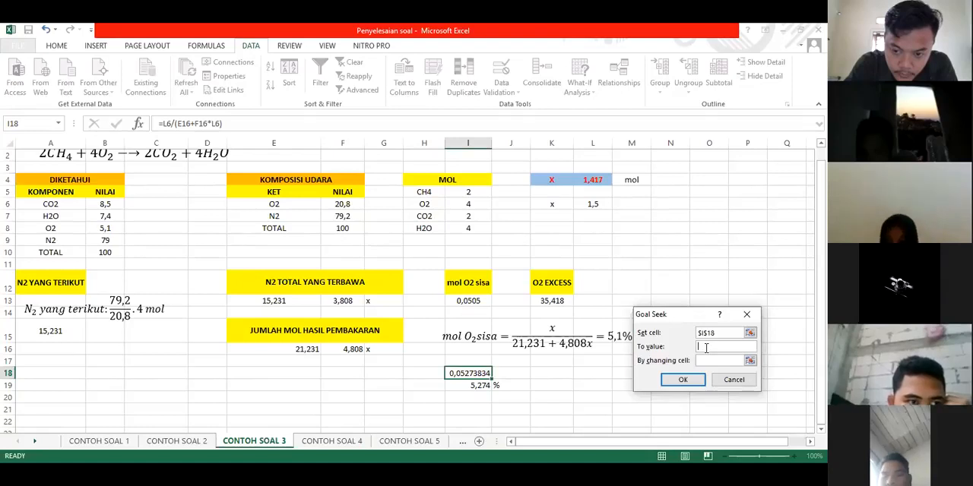
text(051)
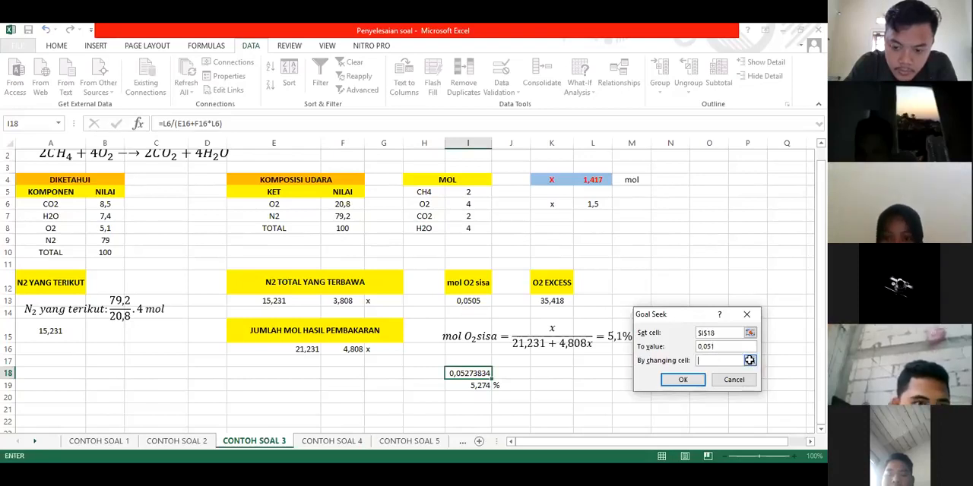
click(750, 361)
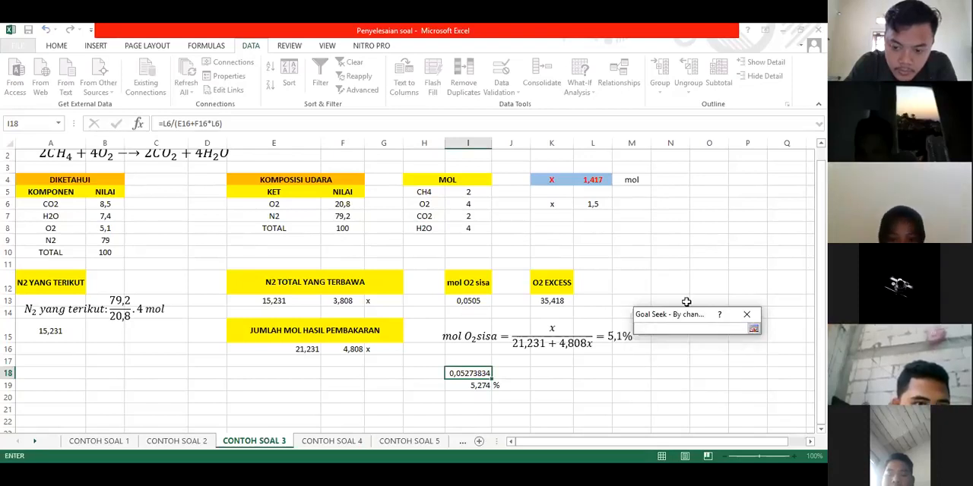
click(591, 203)
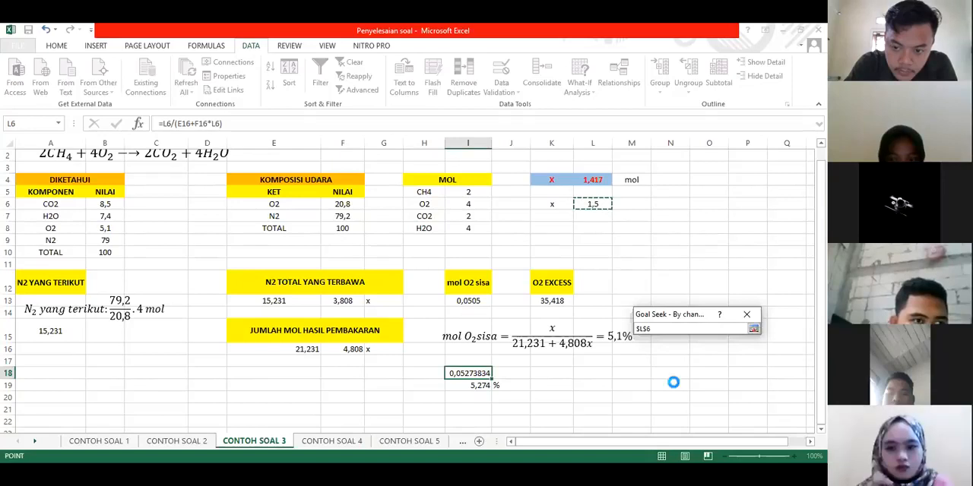
key(Return)
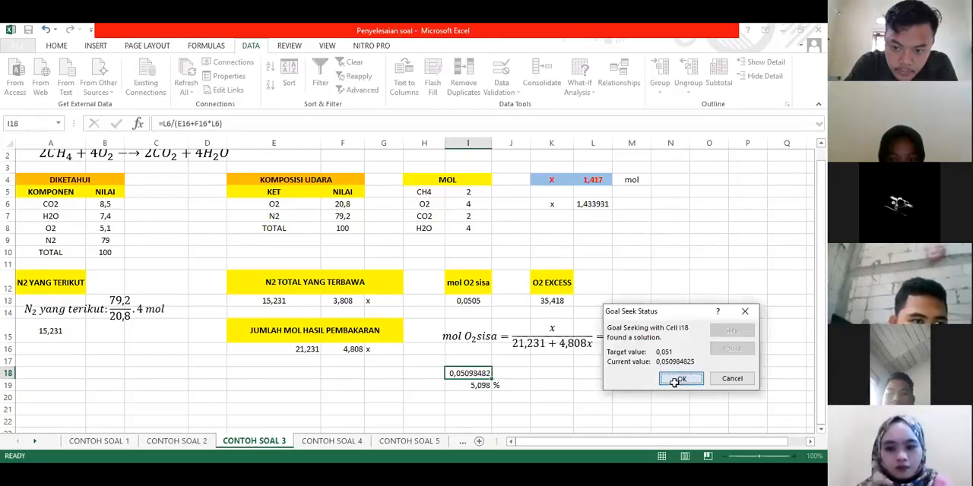
click(678, 380)
Step: Reduce the displayed decimals to two for the percentage in I19 and four for the fraction in I18
click(482, 386)
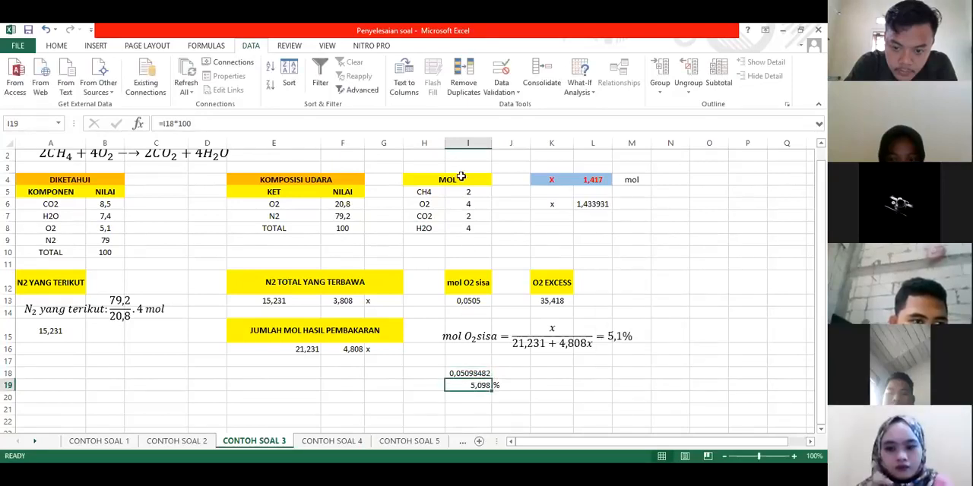
click(59, 45)
click(456, 85)
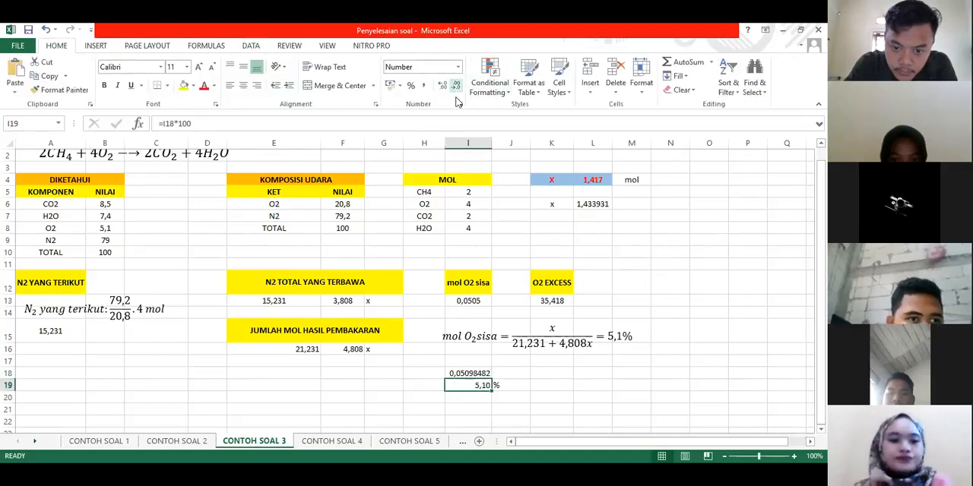
click(486, 374)
click(457, 85)
click(456, 85)
click(456, 85)
click(457, 86)
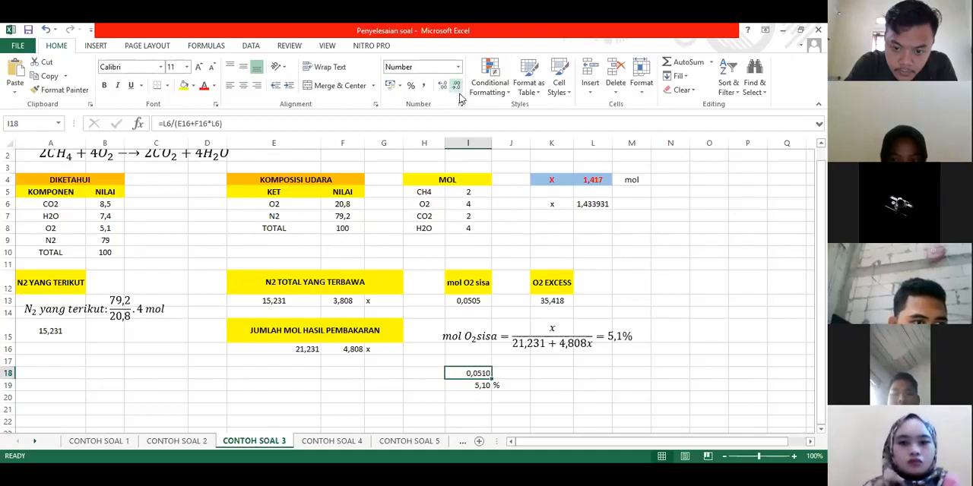
click(568, 395)
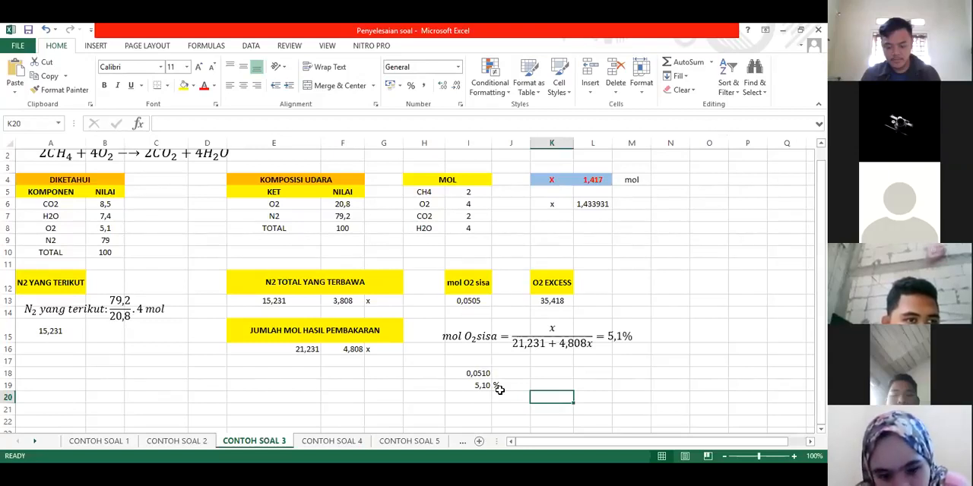
Step: Review the mol O2 sisa results in I18:J19 and switch to slide 47 of the FURNACE presentation in PowerPoint
drag(473, 373, 503, 385)
click(456, 413)
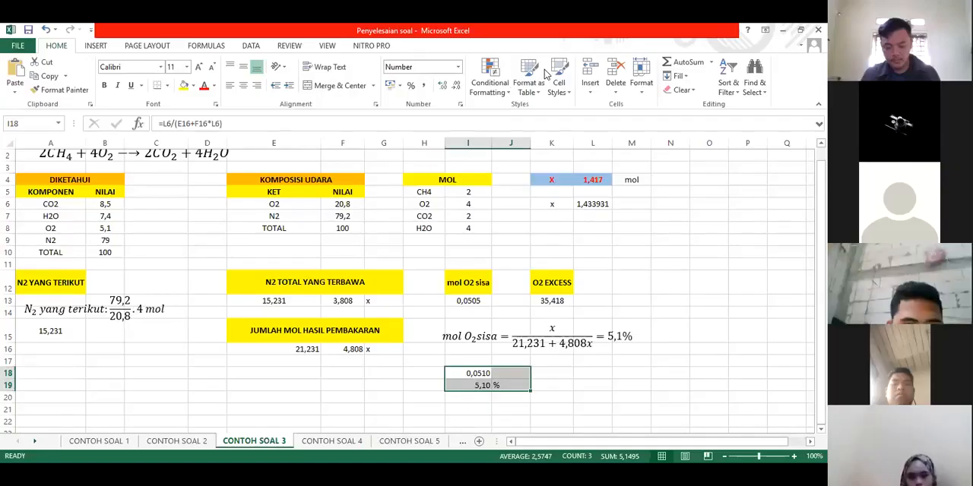
key(alt+Tab)
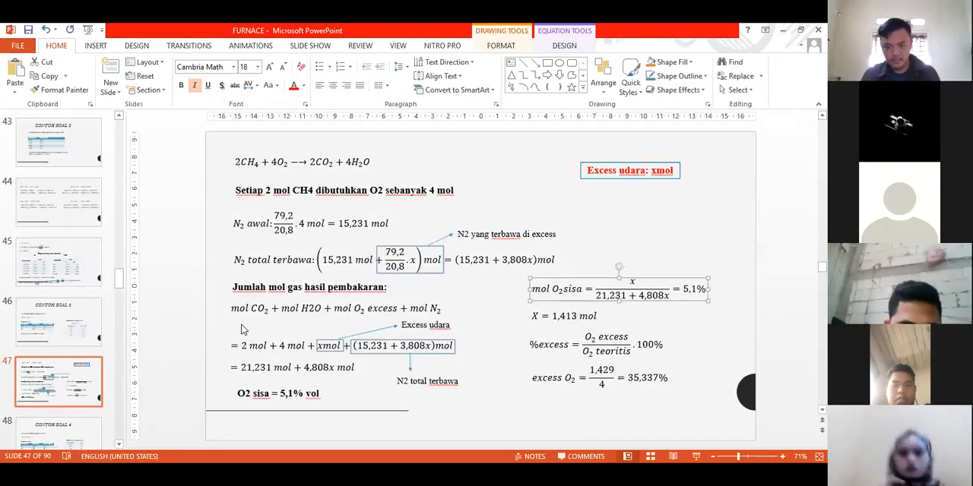